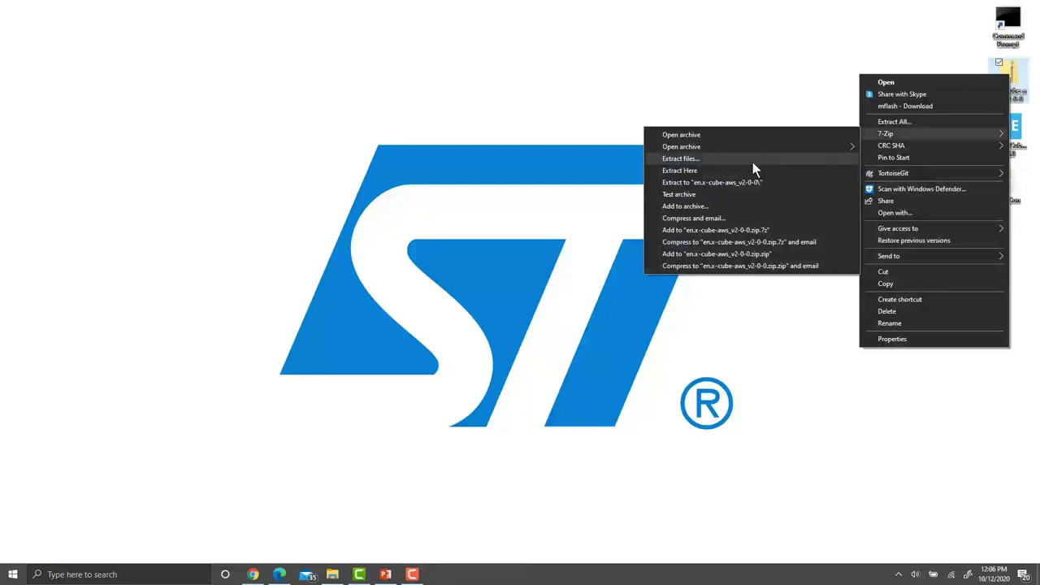
Step: Extract the en.x-cube-aws_v2-0-0 archive with 7-Zip to the root of the C:\ drive
click(753, 161)
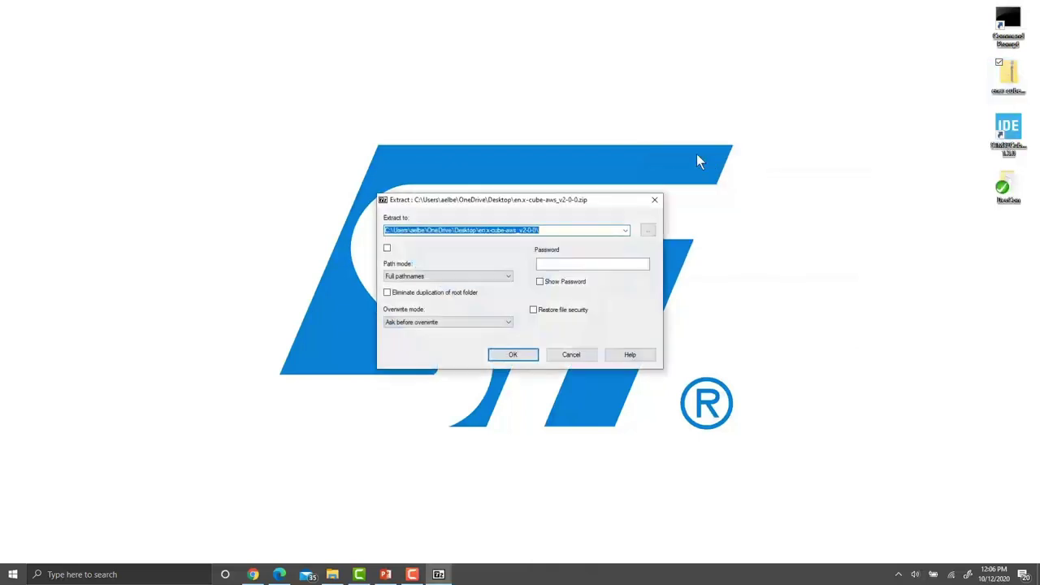
click(645, 231)
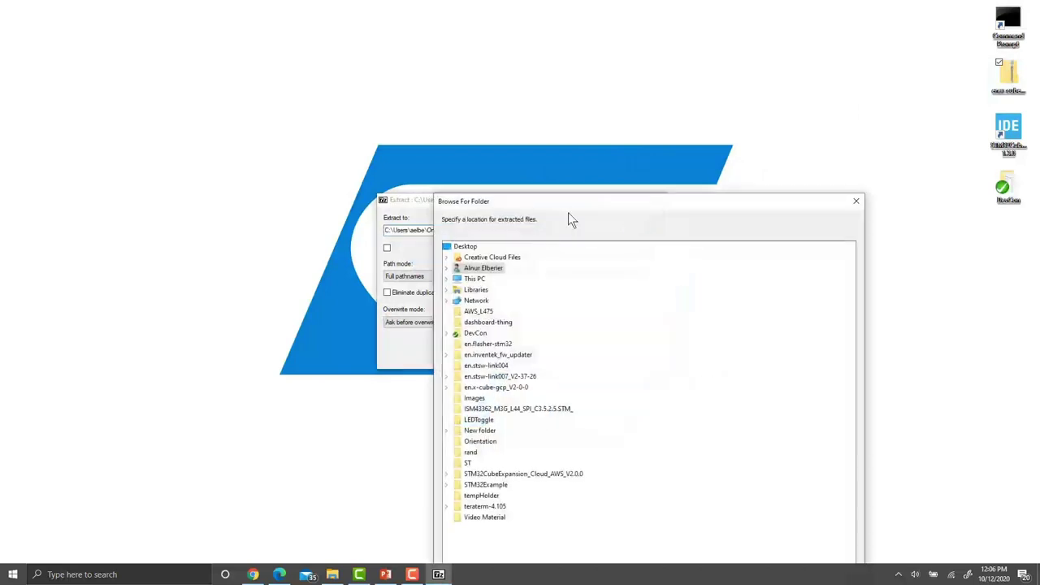
drag(587, 199, 492, 69)
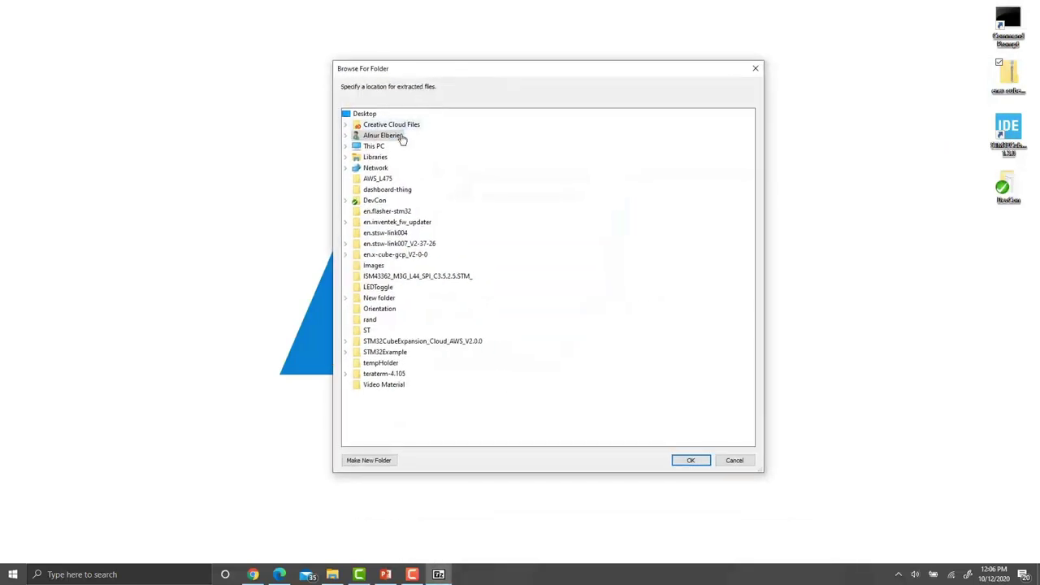
click(376, 147)
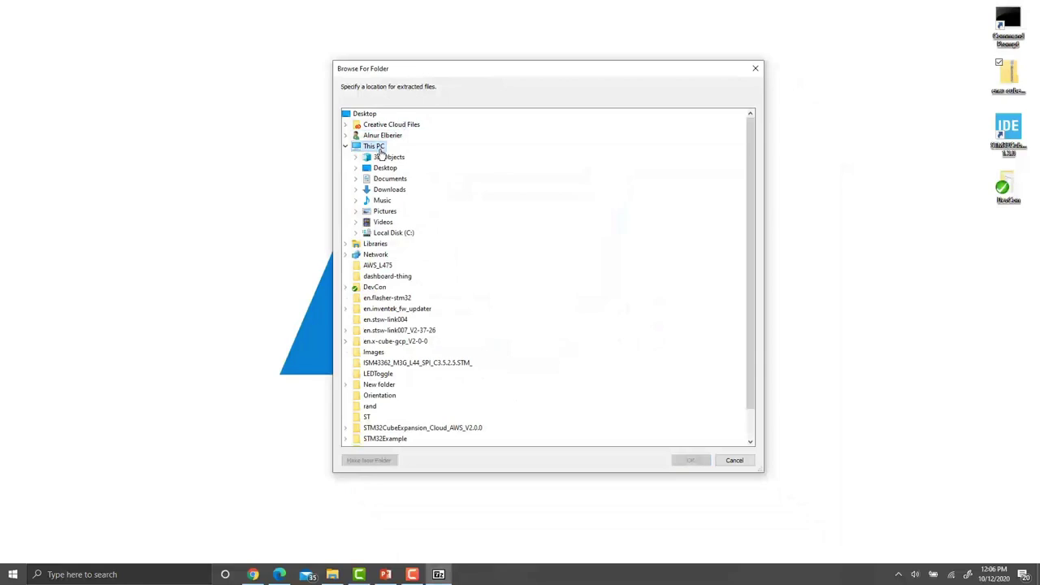
click(399, 234)
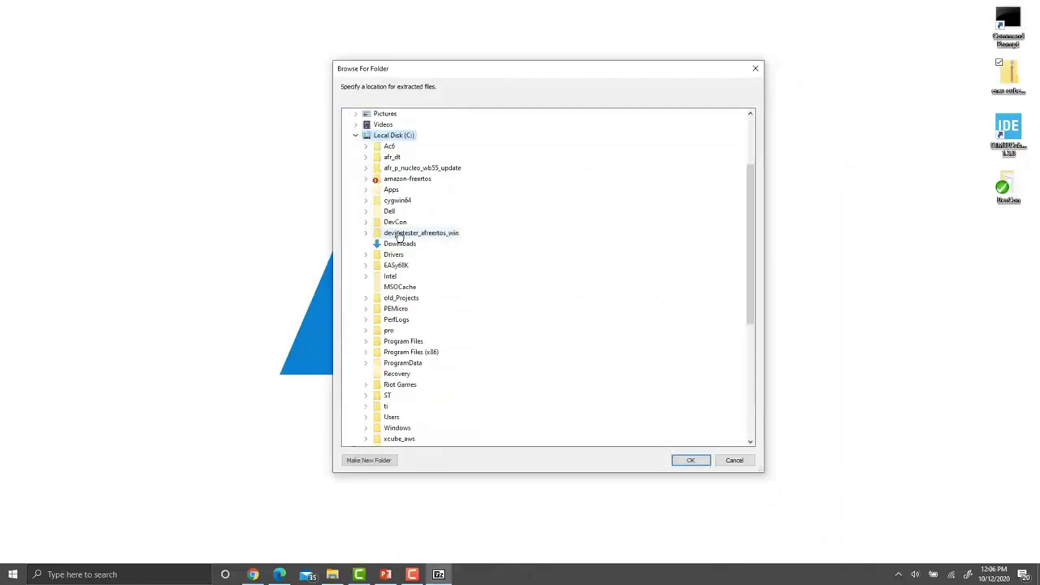
click(691, 460)
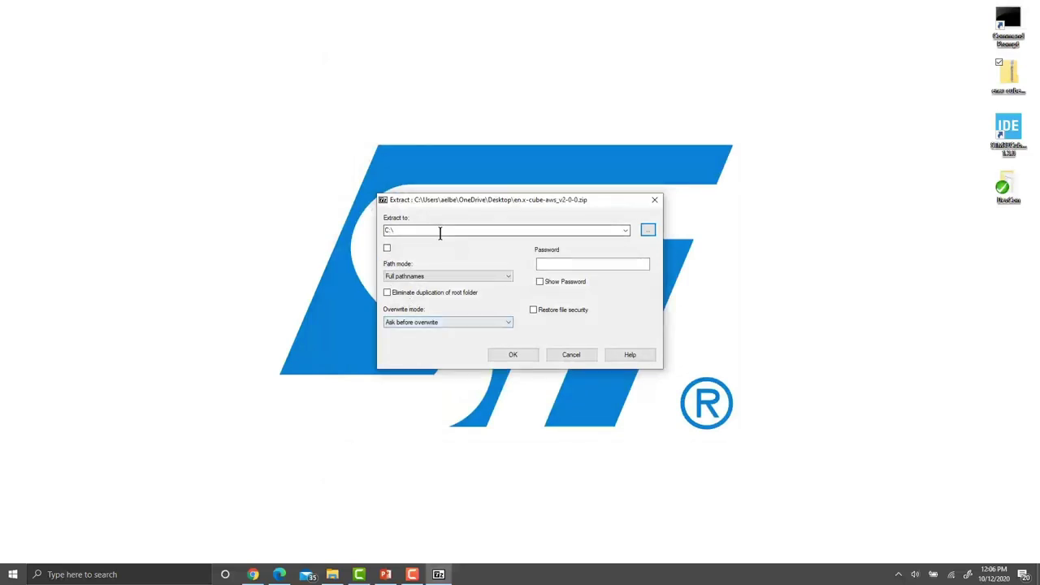
key(Return)
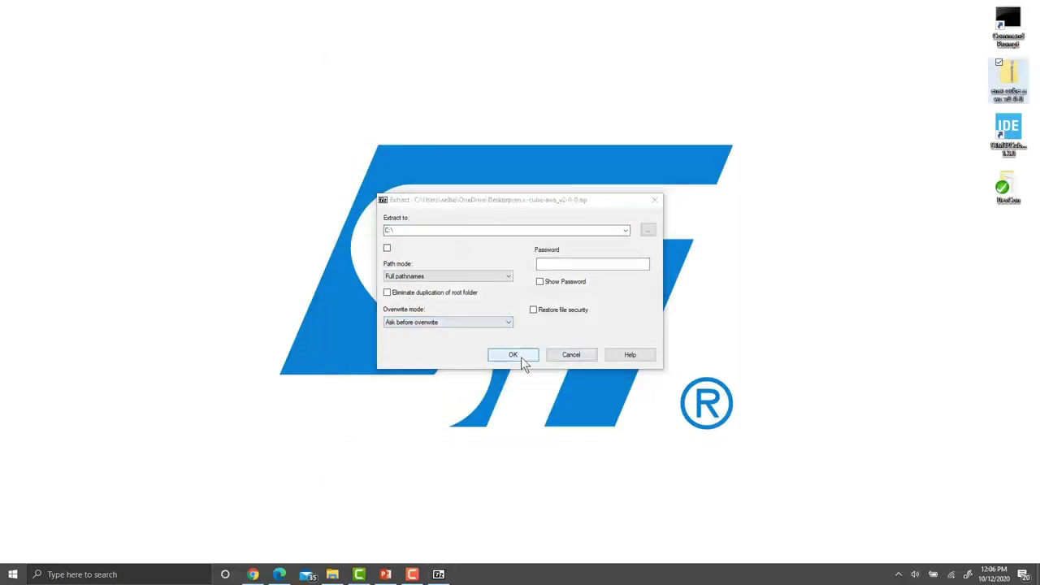
click(521, 357)
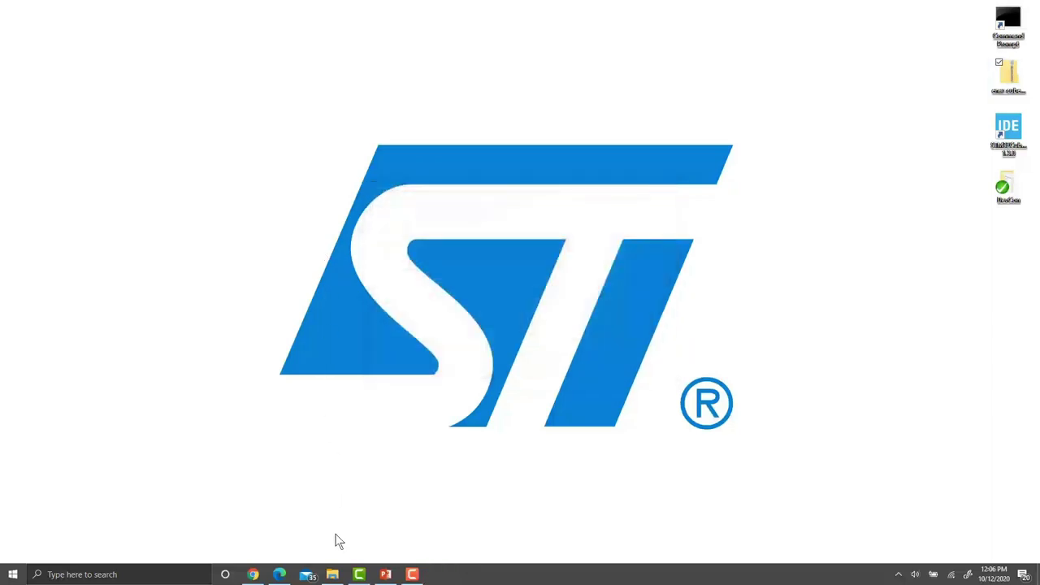
Step: Switch to File Explorer, open C:\STM32CubeExpansion_Cloud_AWS_V2.0.0, and move the DevCon folder from the desktop into it
click(332, 575)
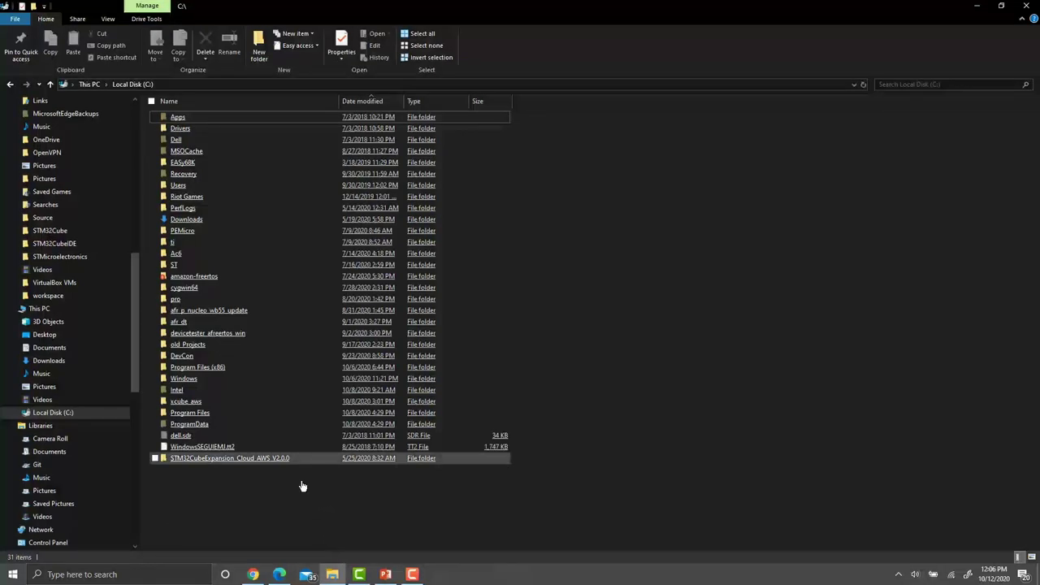
double_click(232, 460)
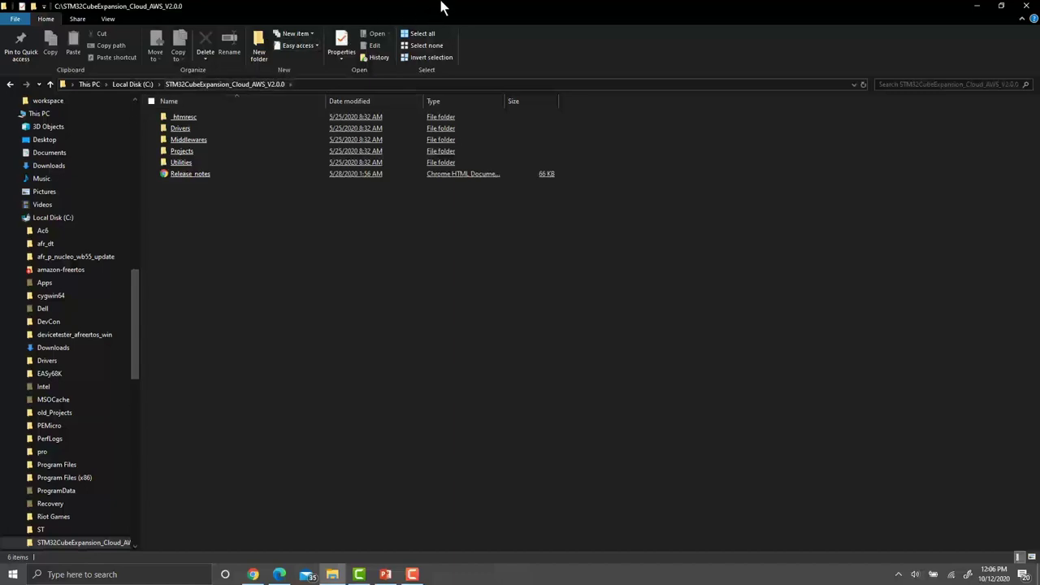
drag(441, 8, 4, 59)
click(598, 86)
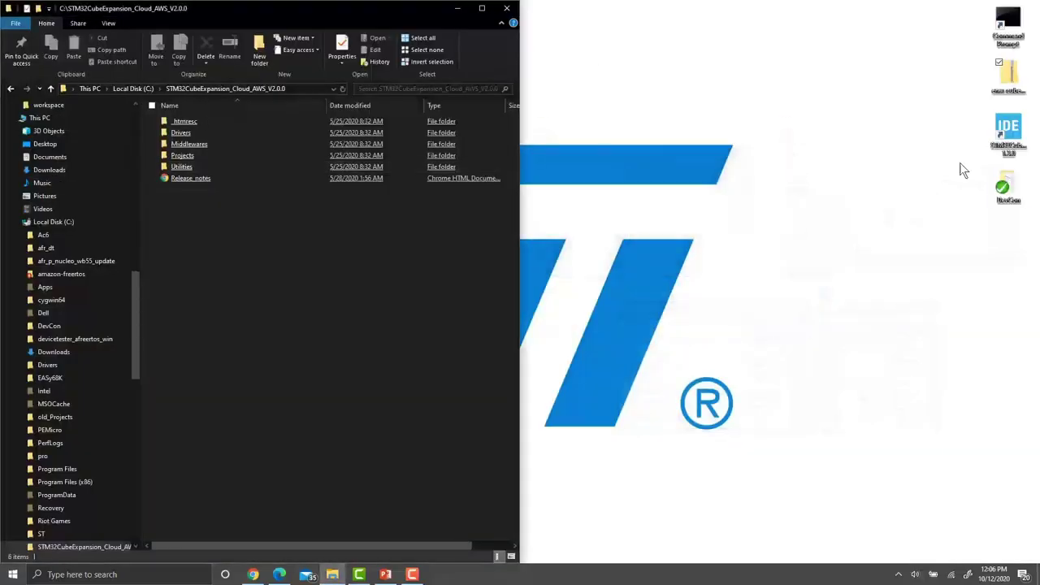
drag(1008, 191, 246, 238)
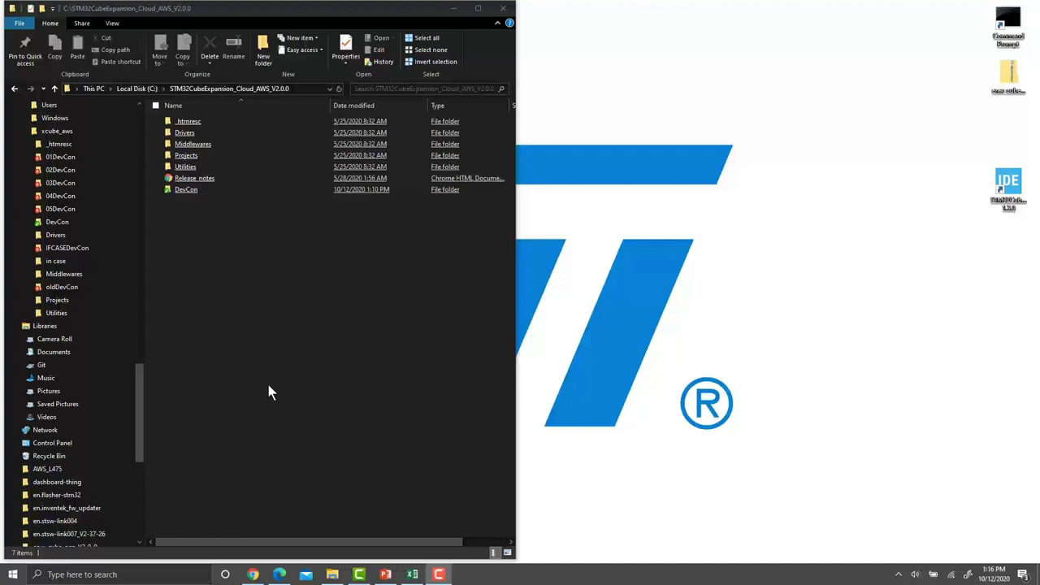
Step: Switch to Chrome, find the IAM service in the AWS Management Console, and open its users list
click(255, 576)
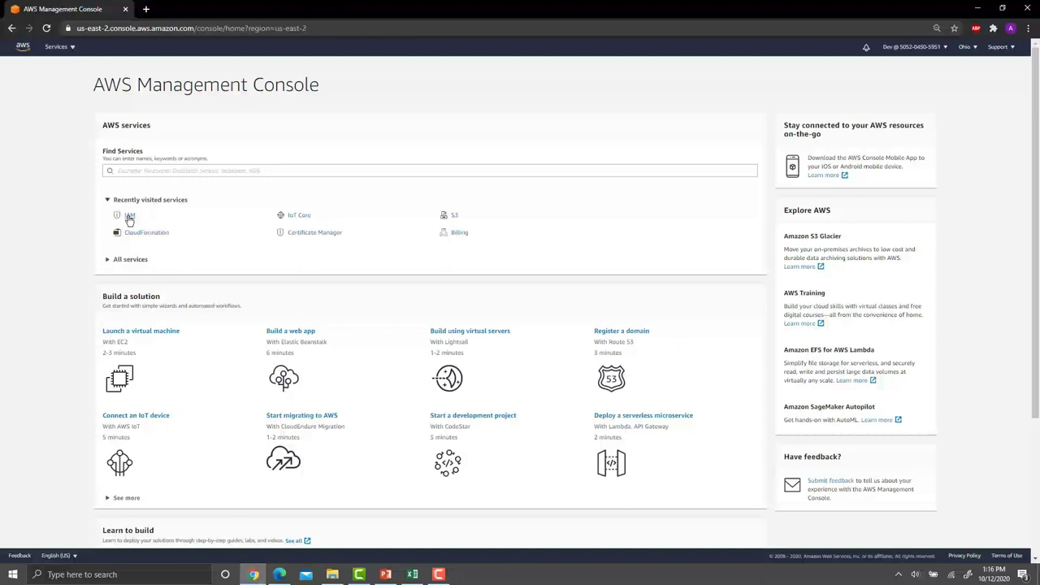
click(143, 172)
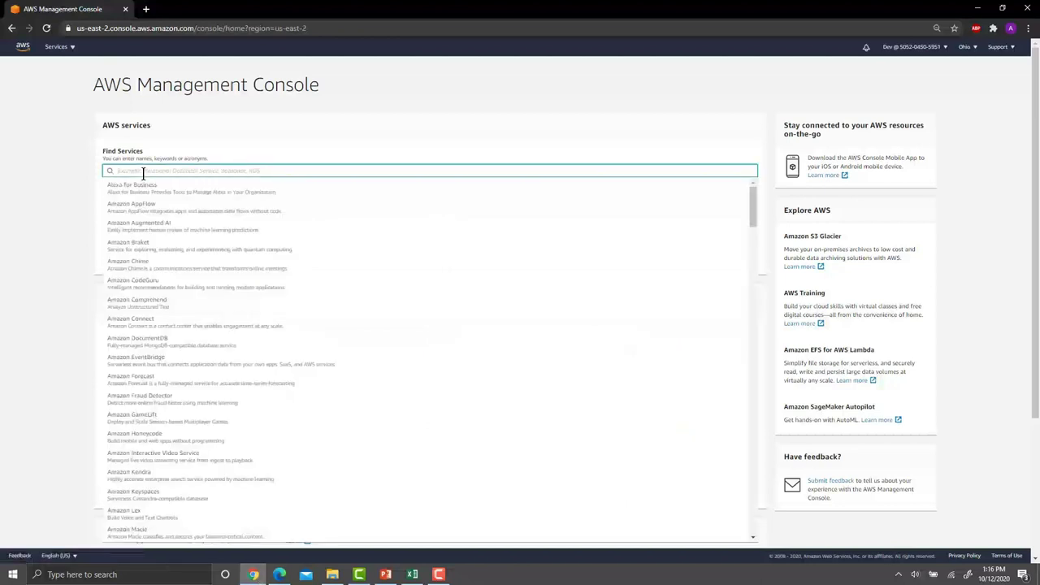
text(iam)
click(146, 193)
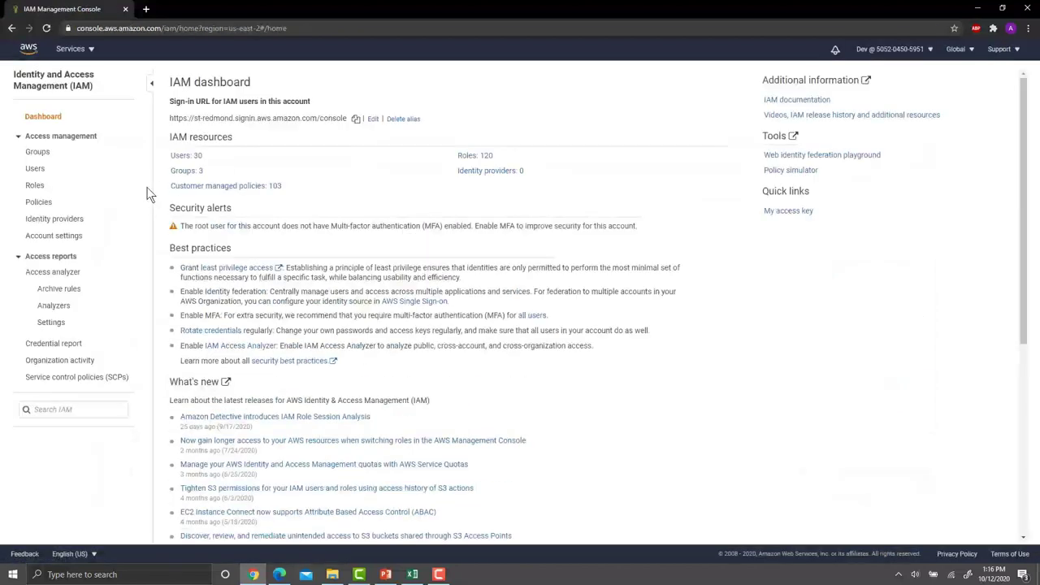
click(35, 172)
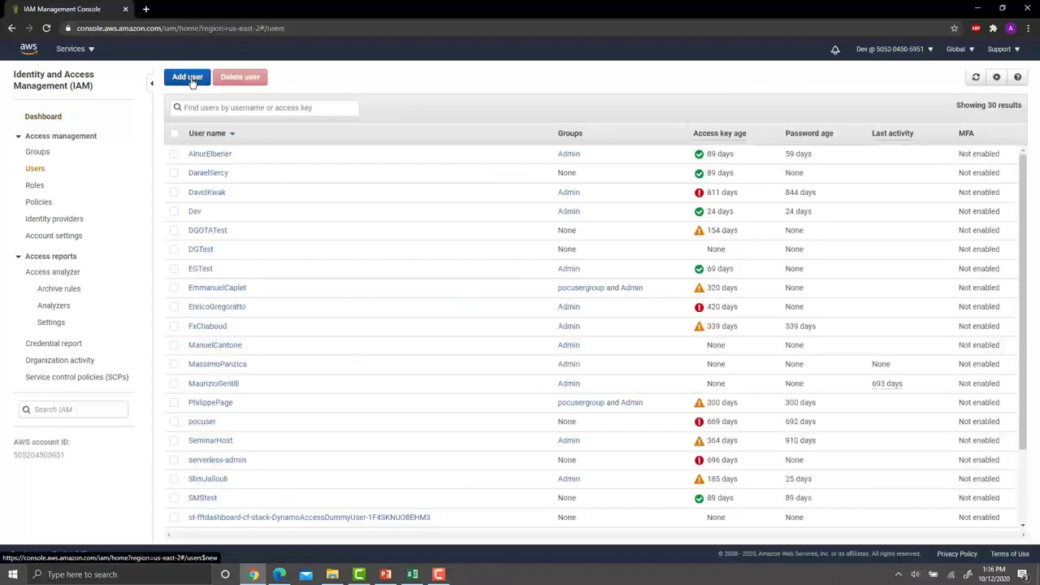
Step: Add a user named Dev1 with programmatic and console access, an autogenerated password, and no required password reset
click(190, 80)
click(418, 161)
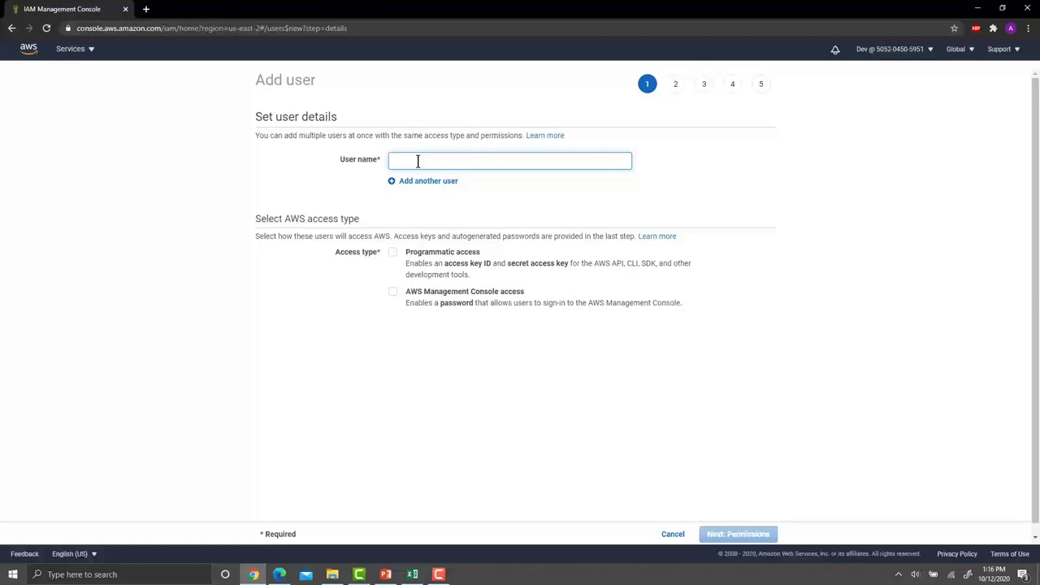
text(Dev1)
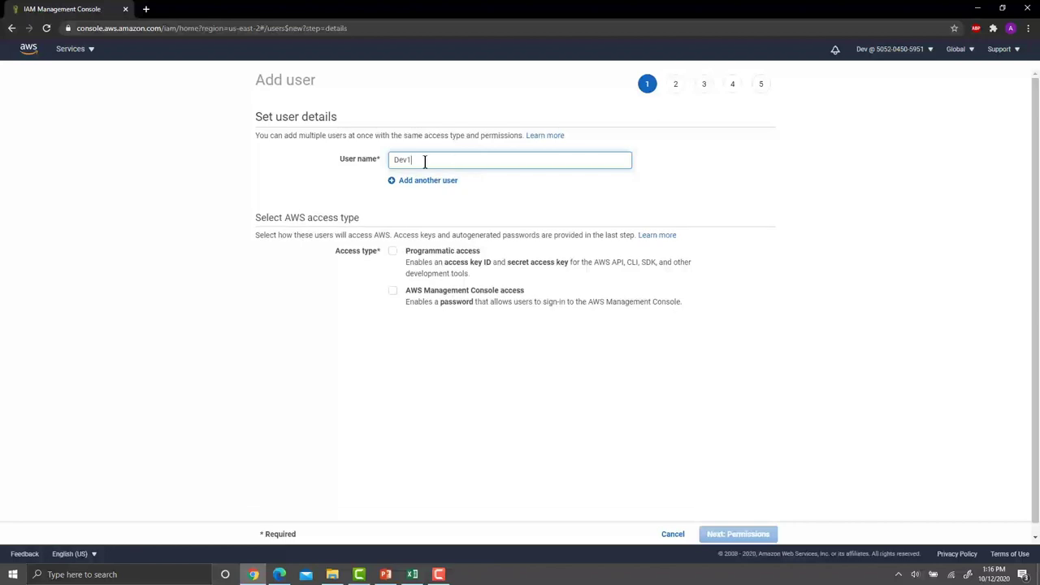
click(394, 252)
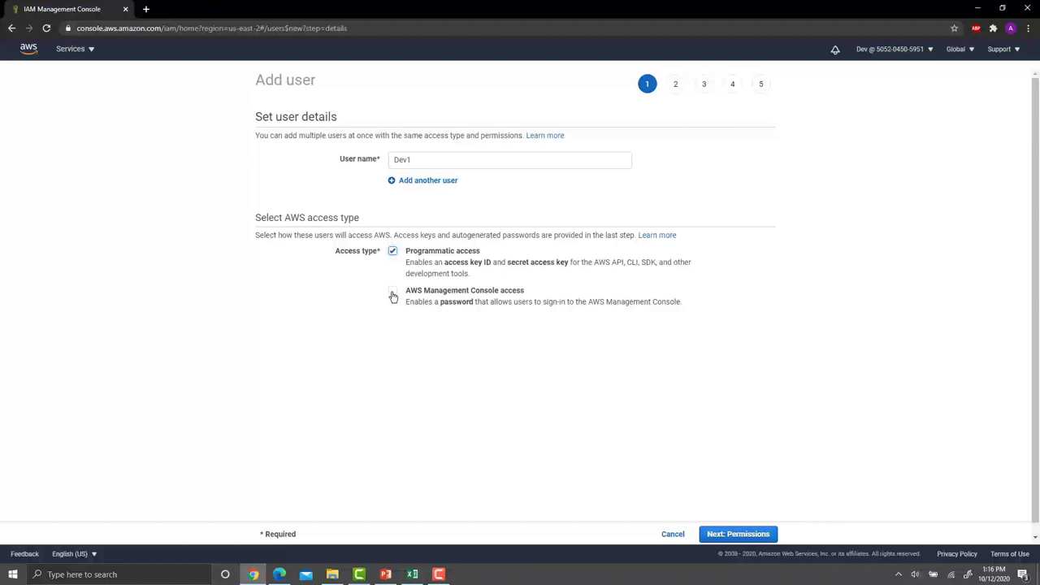
click(393, 294)
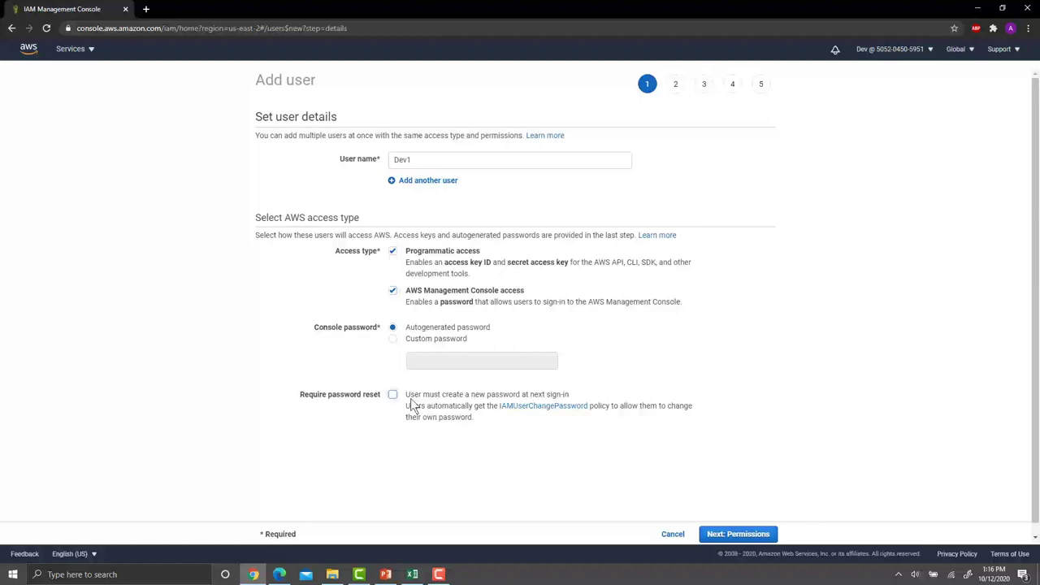
click(736, 535)
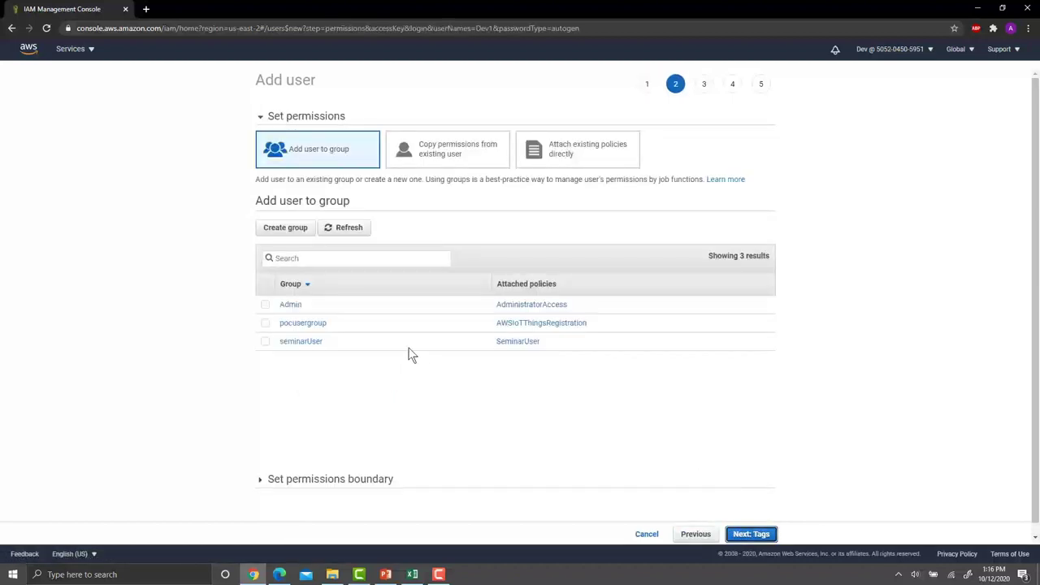
Step: Create the user in the Admin group without tags and download its credentials CSV file
click(265, 304)
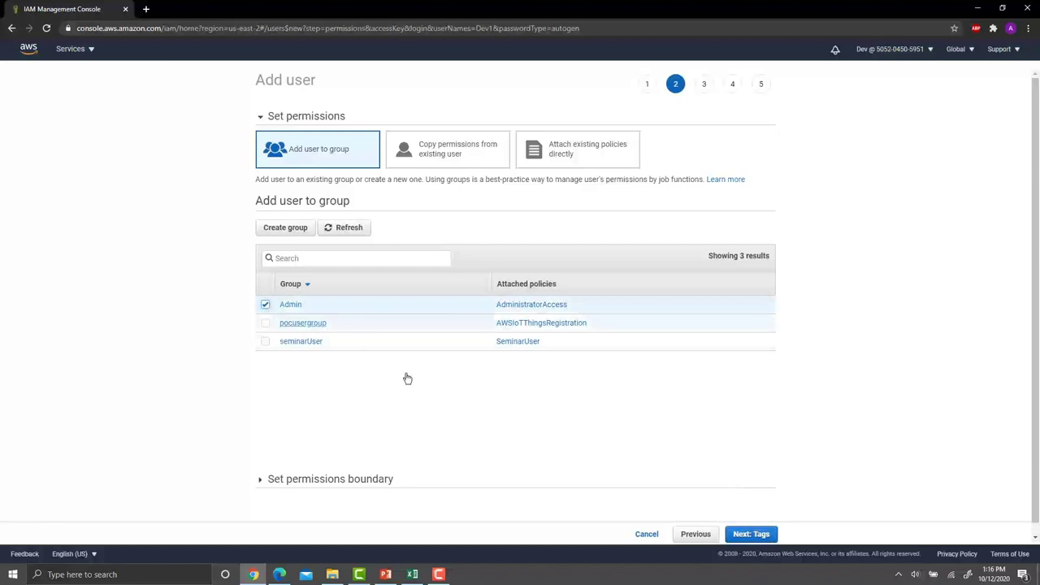
click(759, 534)
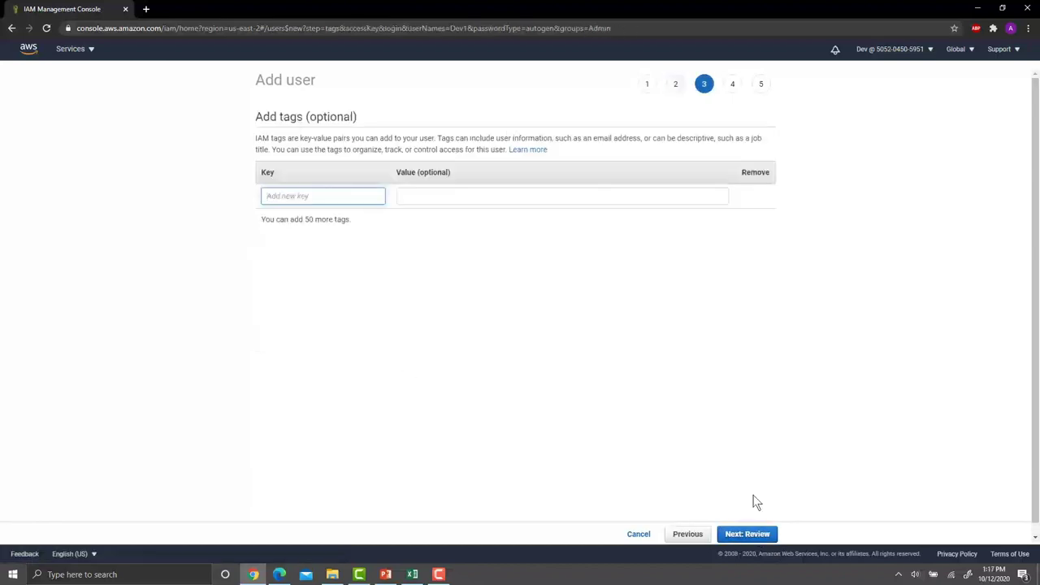
click(737, 536)
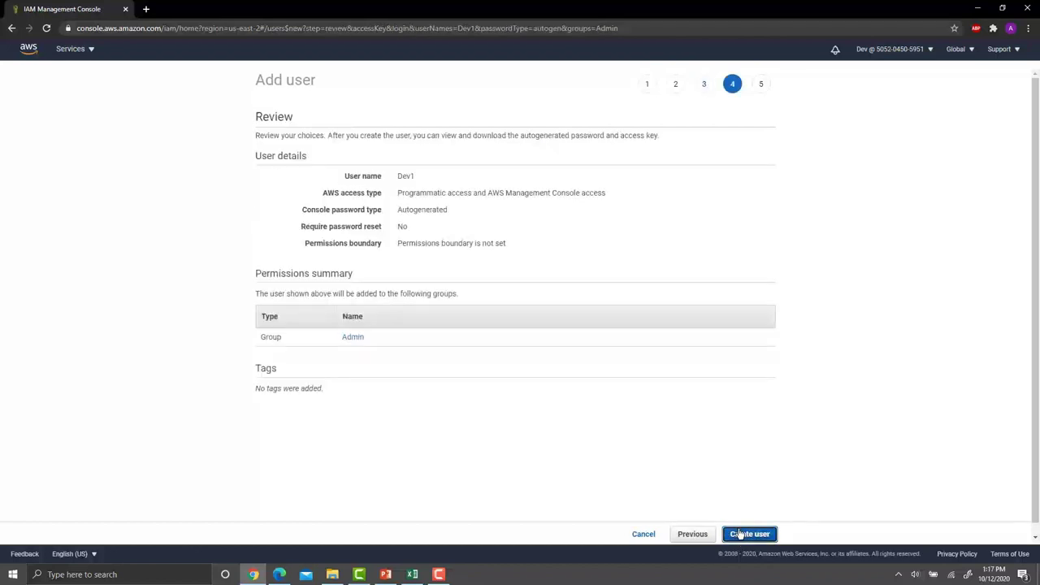
click(744, 537)
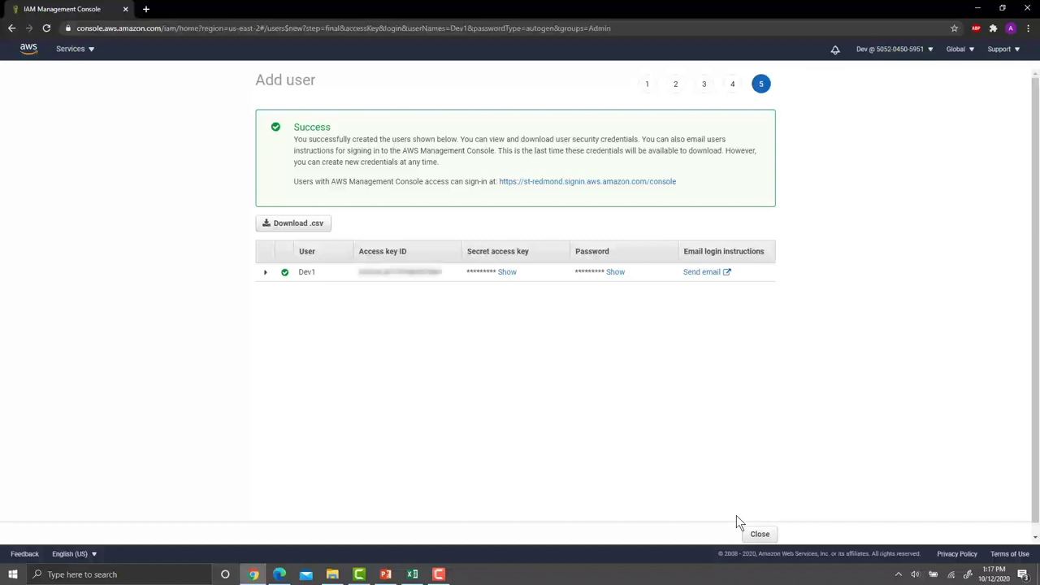
click(318, 225)
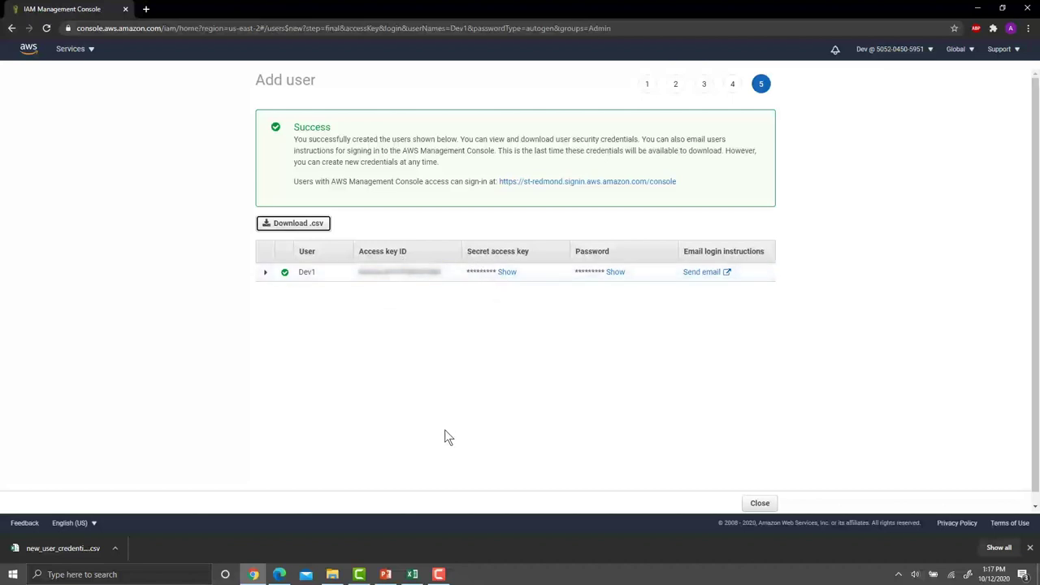
Step: Switch to File Explorer, open the Keys text file from the DevCon folder, and dock its Notepad window over half the screen
click(332, 575)
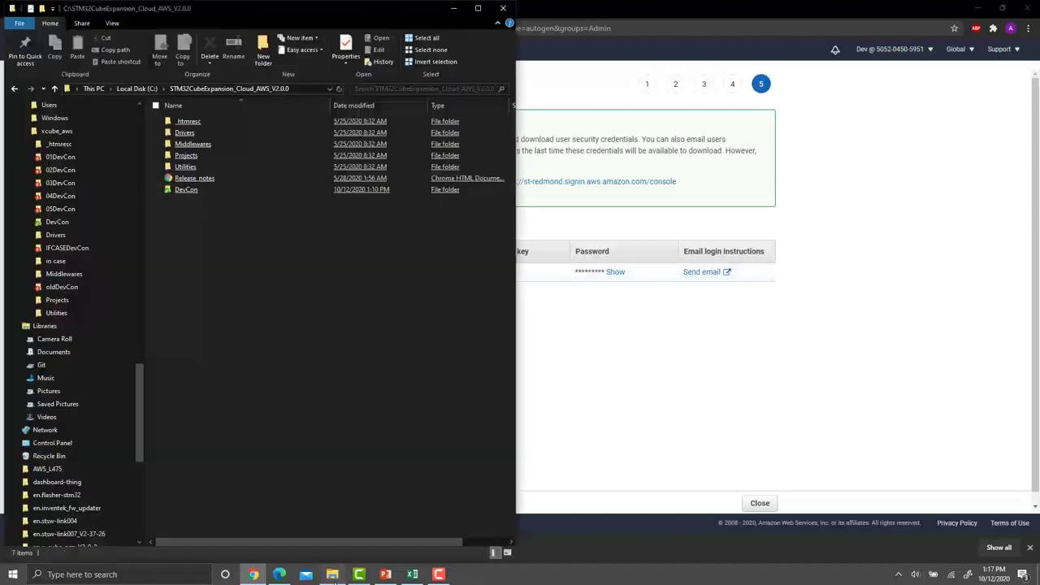
double_click(188, 193)
drag(192, 191, 204, 492)
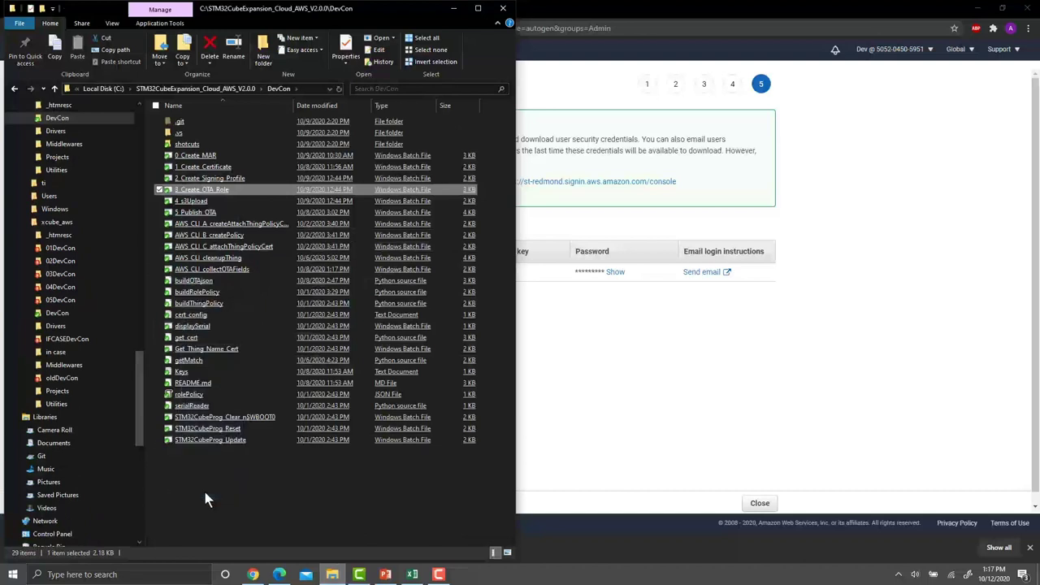
double_click(204, 375)
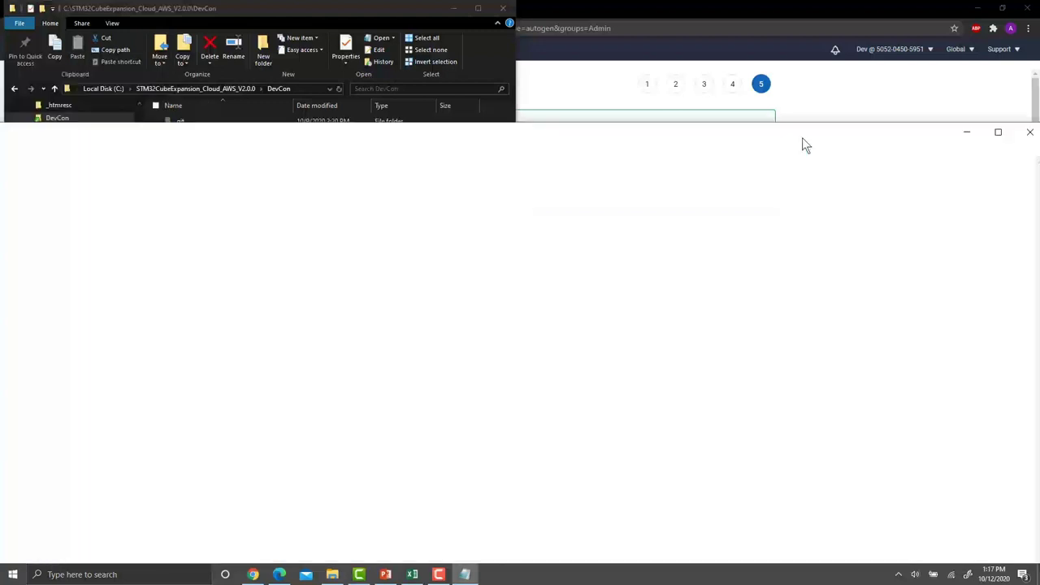
drag(802, 138, 2, 105)
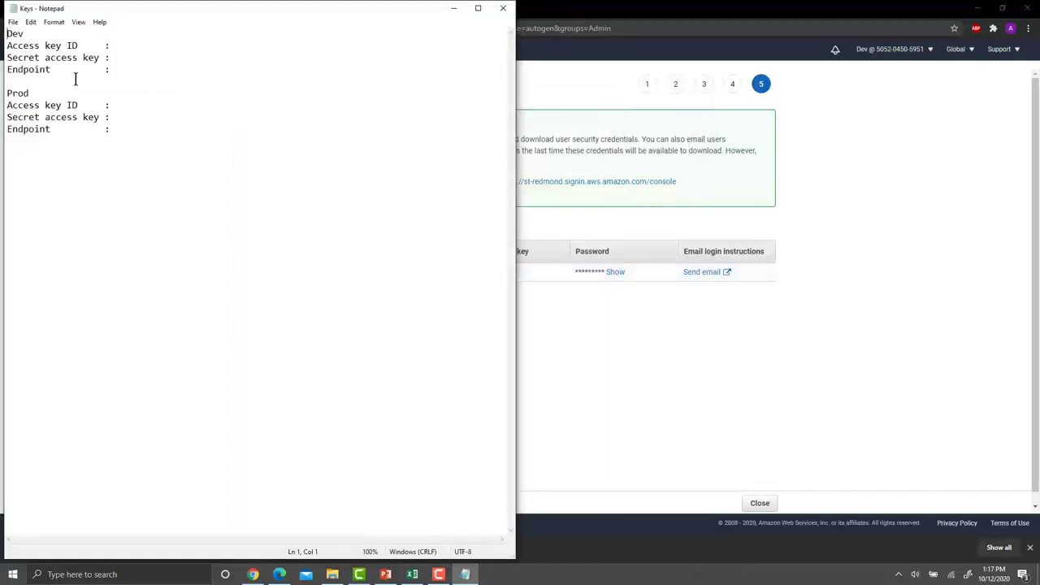
Step: Copy the new user's access key ID from the IAM page into the Dev section's Access key ID field in Keys
click(778, 364)
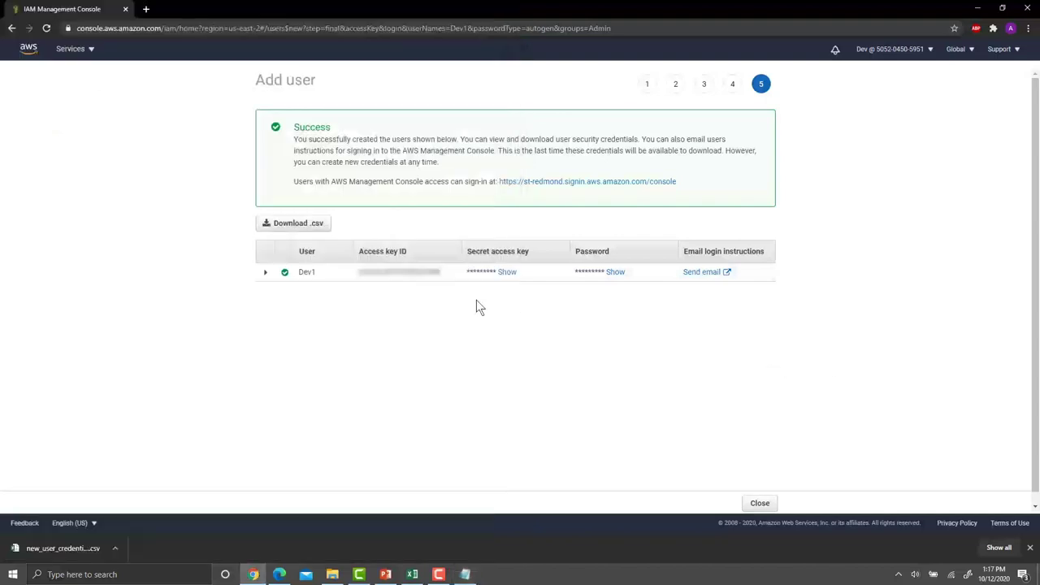
drag(355, 275, 440, 280)
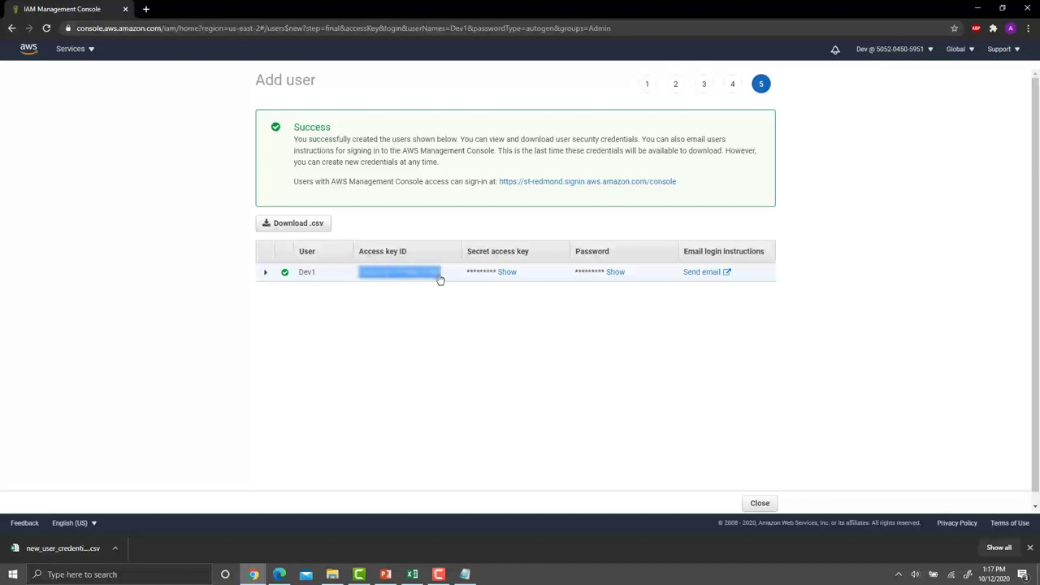
click(470, 575)
click(161, 47)
key(ctrl+v)
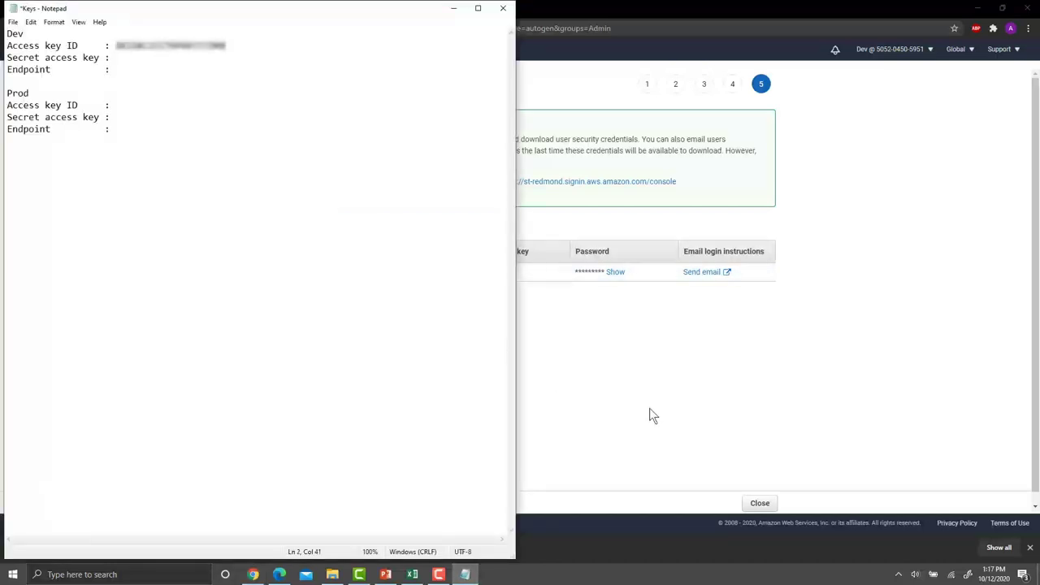
Step: Reveal the Dev1 user's secret access key and copy it into the Dev section's Secret access key field in Keys
click(649, 416)
click(507, 273)
double_click(504, 285)
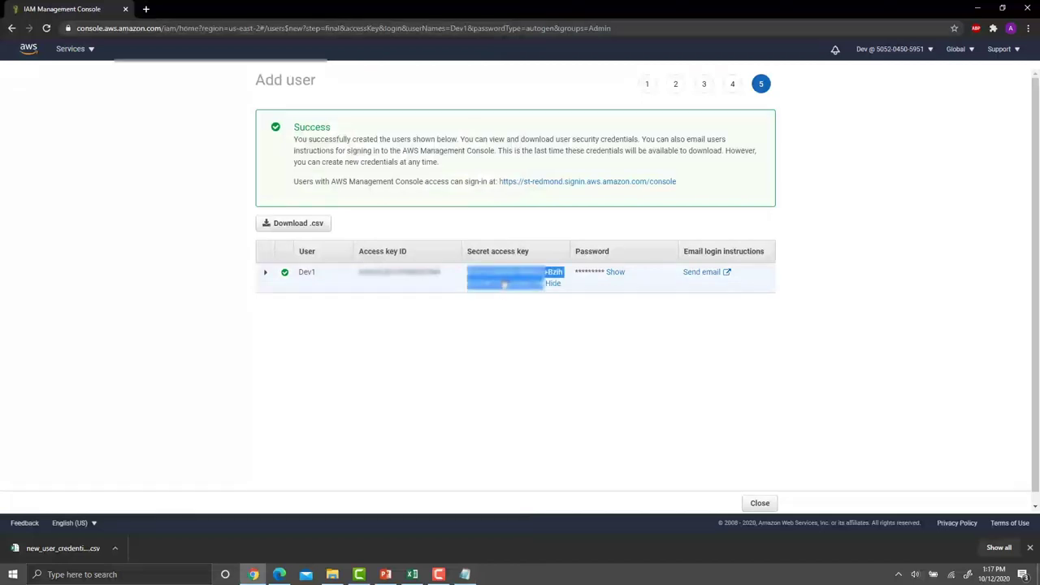
click(465, 574)
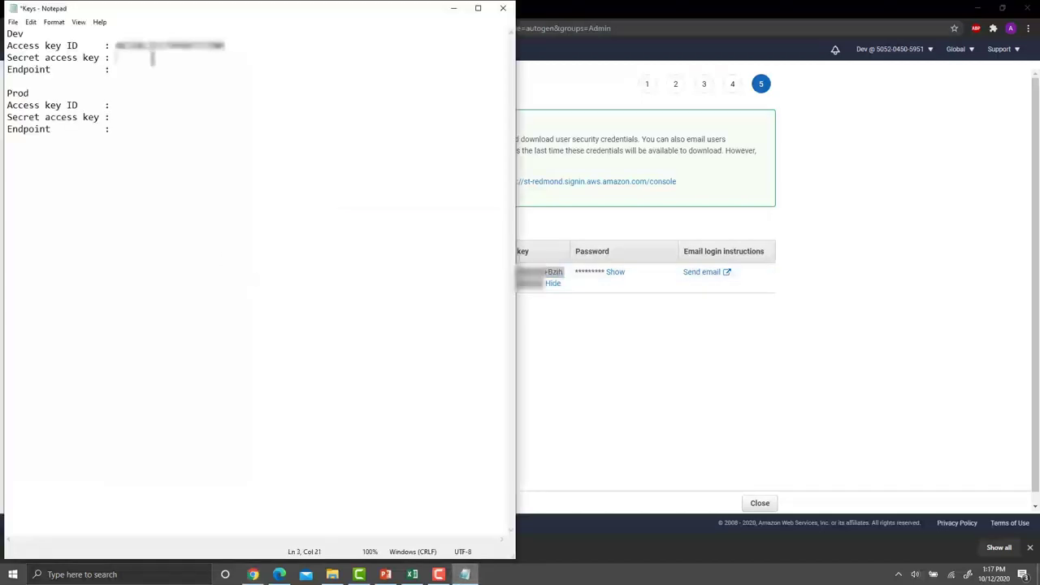
key(ctrl+v)
click(657, 377)
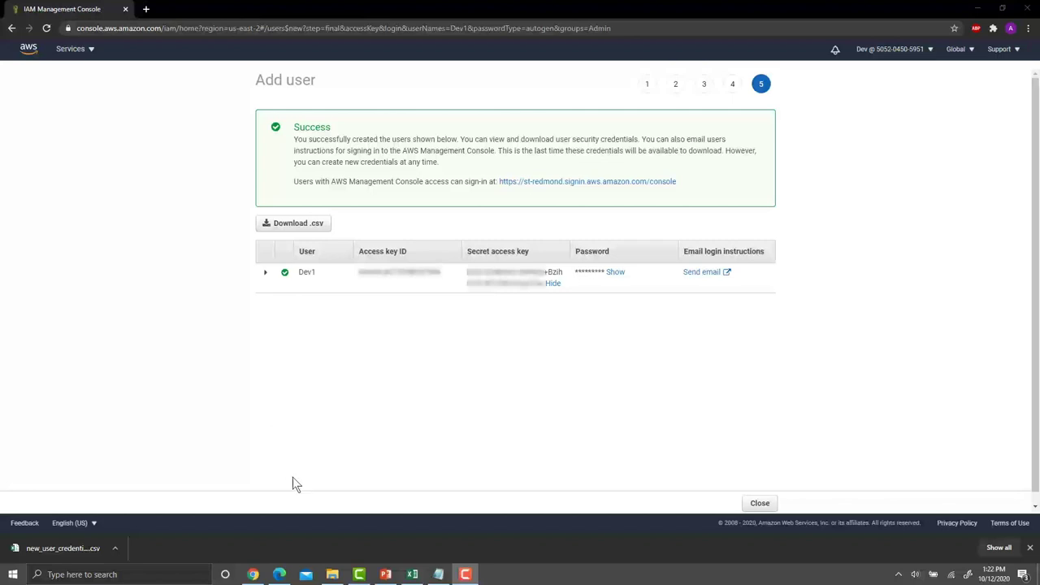
Step: Switch to Edge with the Prod account and open the IAM users list from the AWS console home
click(278, 573)
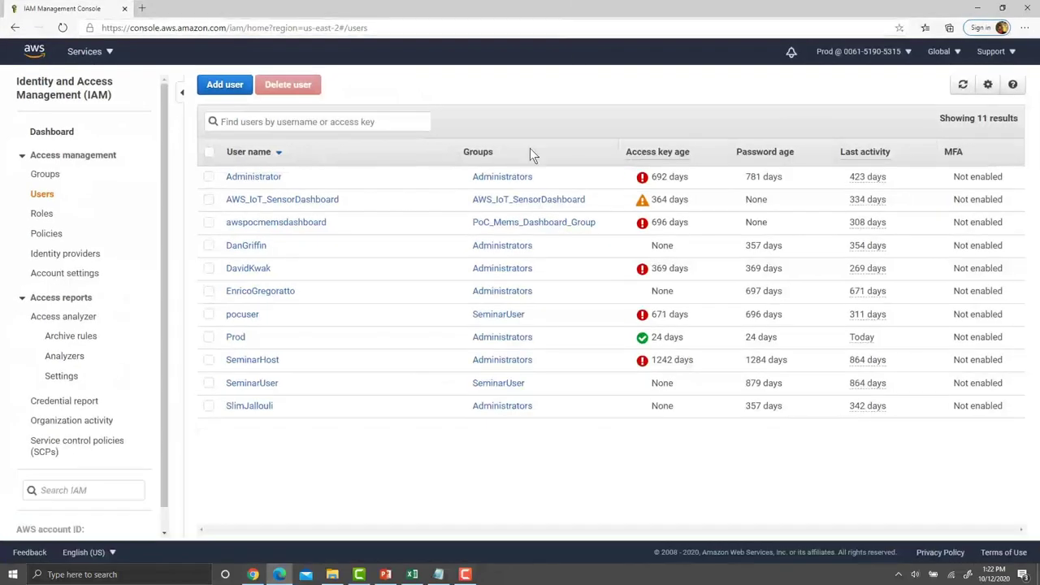
click(34, 52)
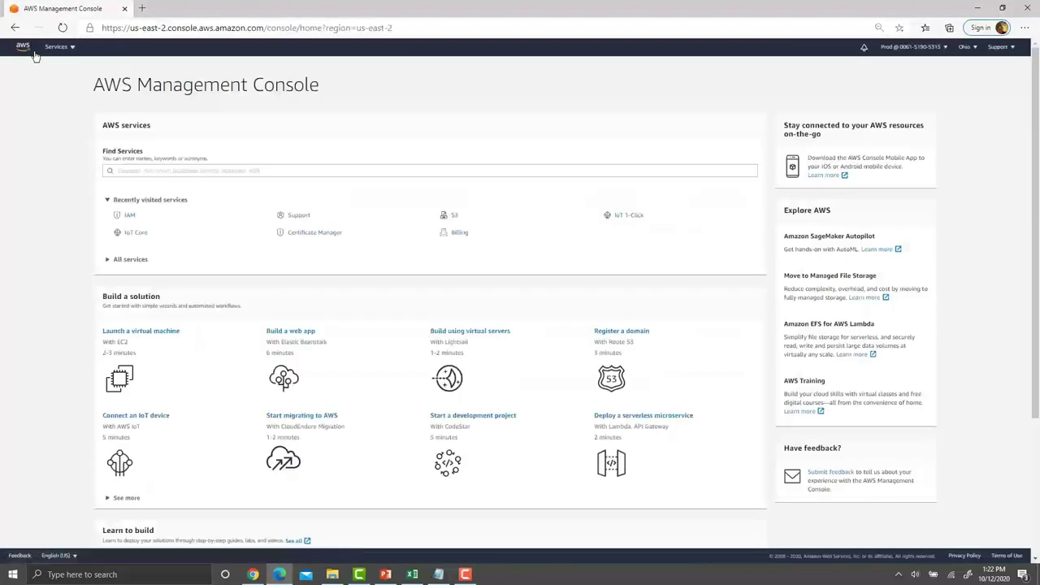
click(132, 215)
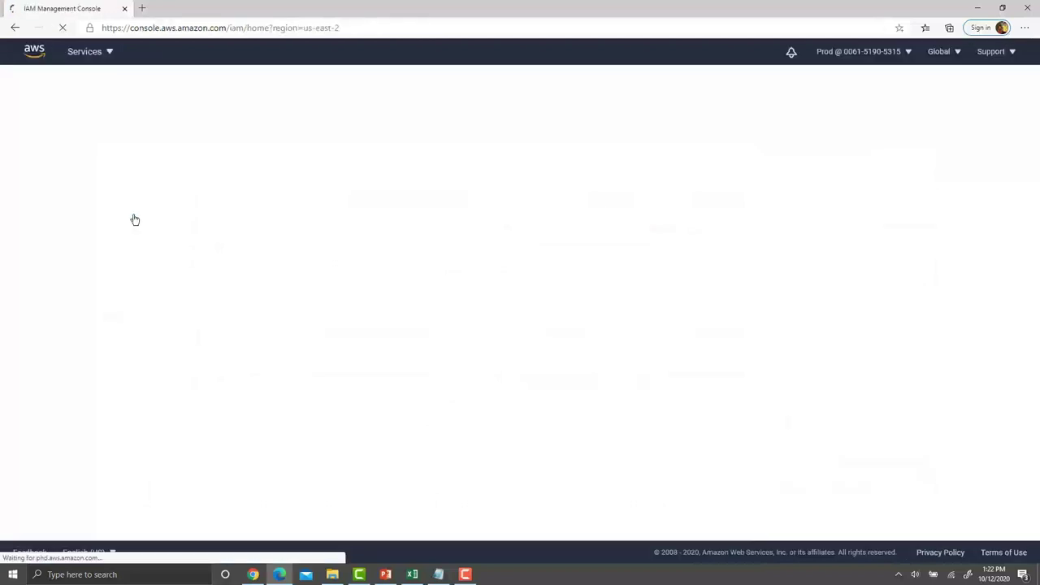
click(43, 197)
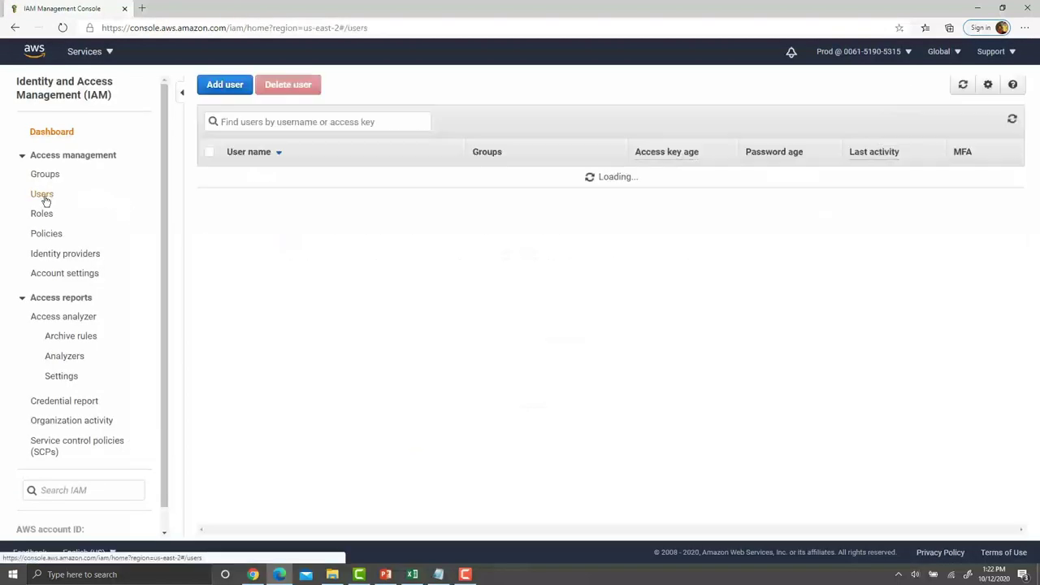
Step: Add a user named Prod1 with programmatic and console access, an autogenerated password, and no required password reset
click(224, 85)
click(375, 184)
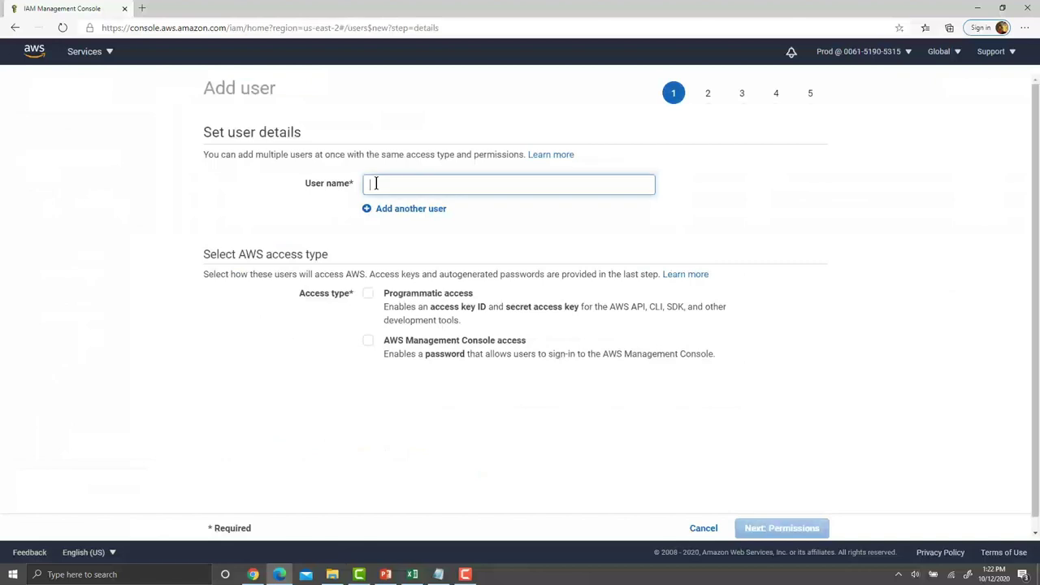
text(P)
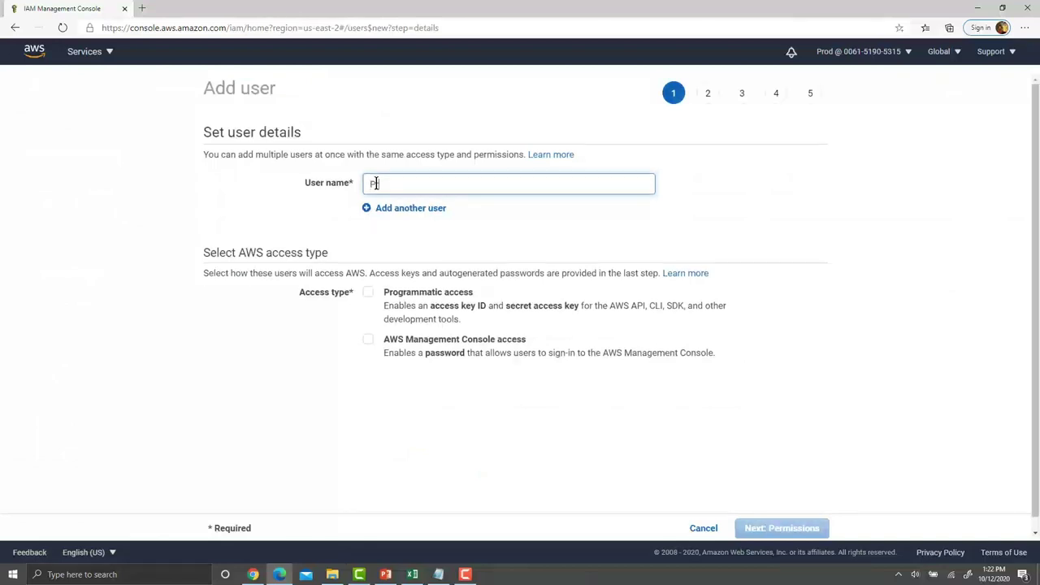
text(rod)
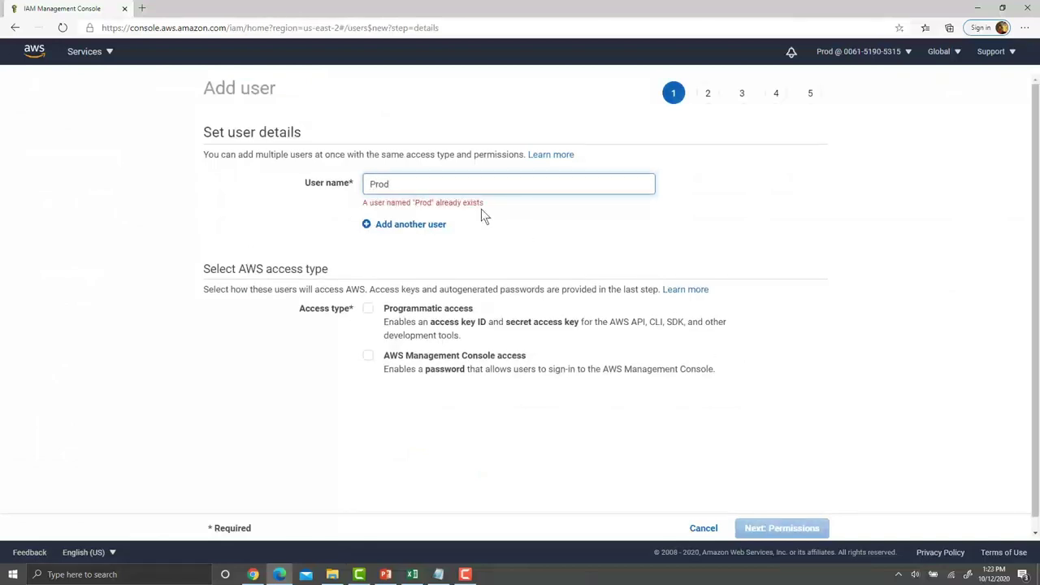
text(1)
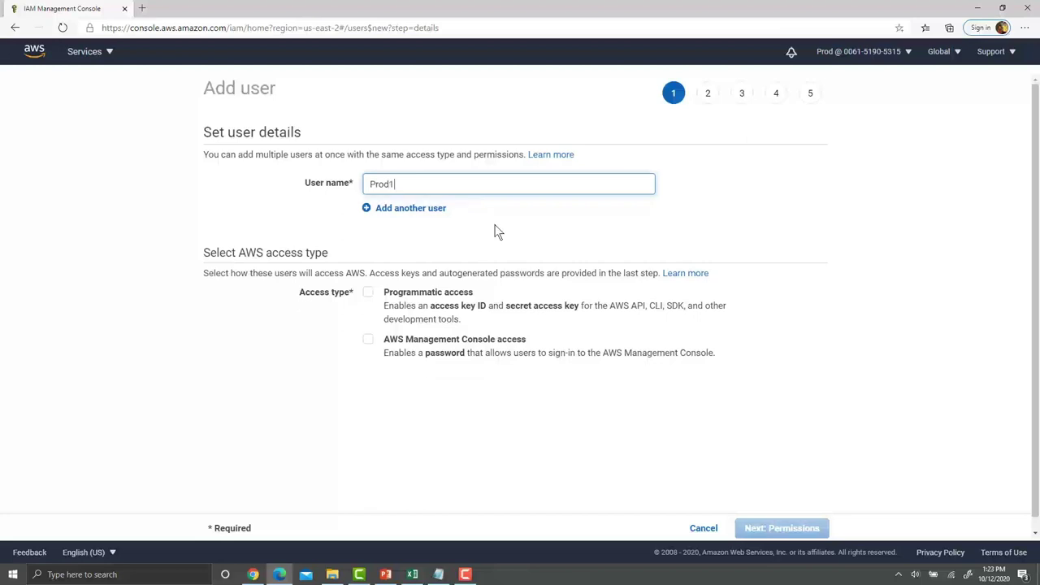
click(371, 292)
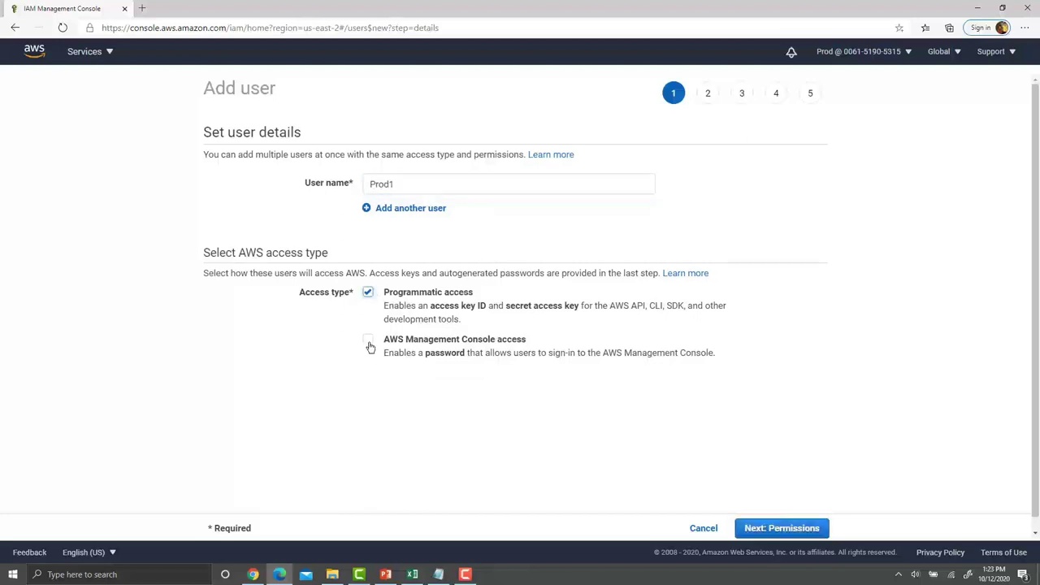
click(369, 341)
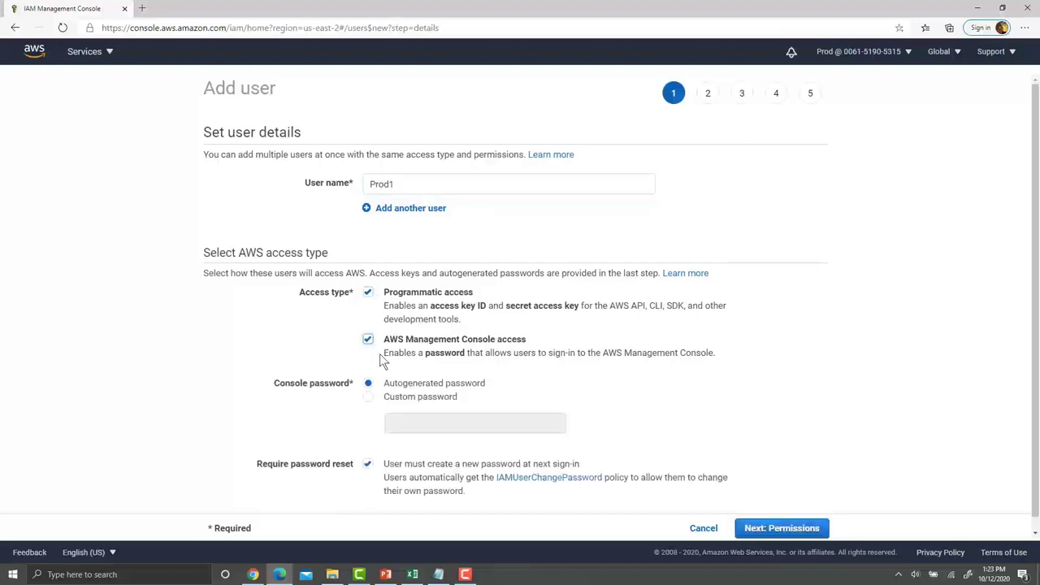
click(368, 466)
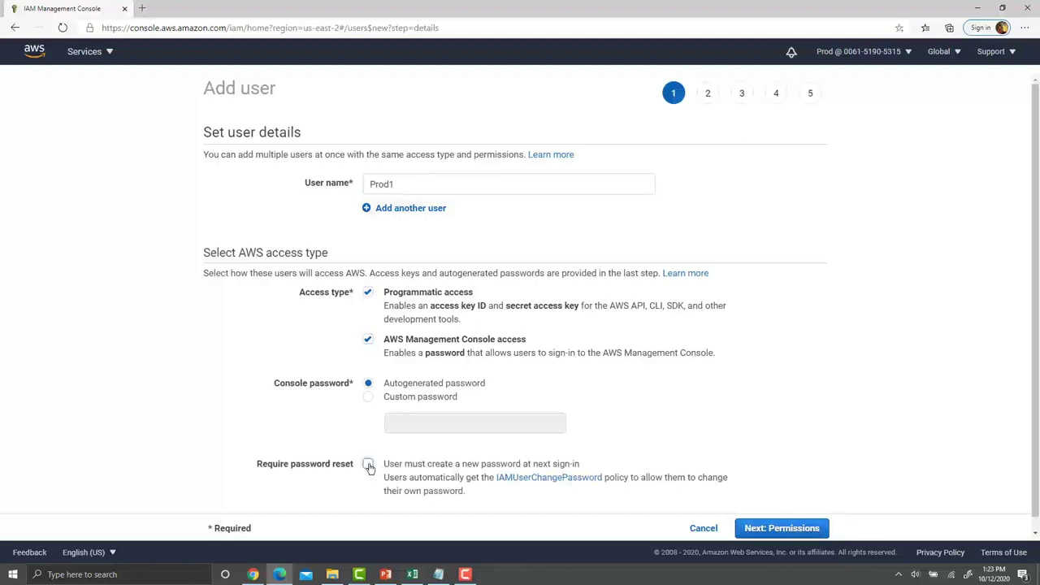
Step: Create the Prod1 user in the Administrators group without adding tags
click(782, 528)
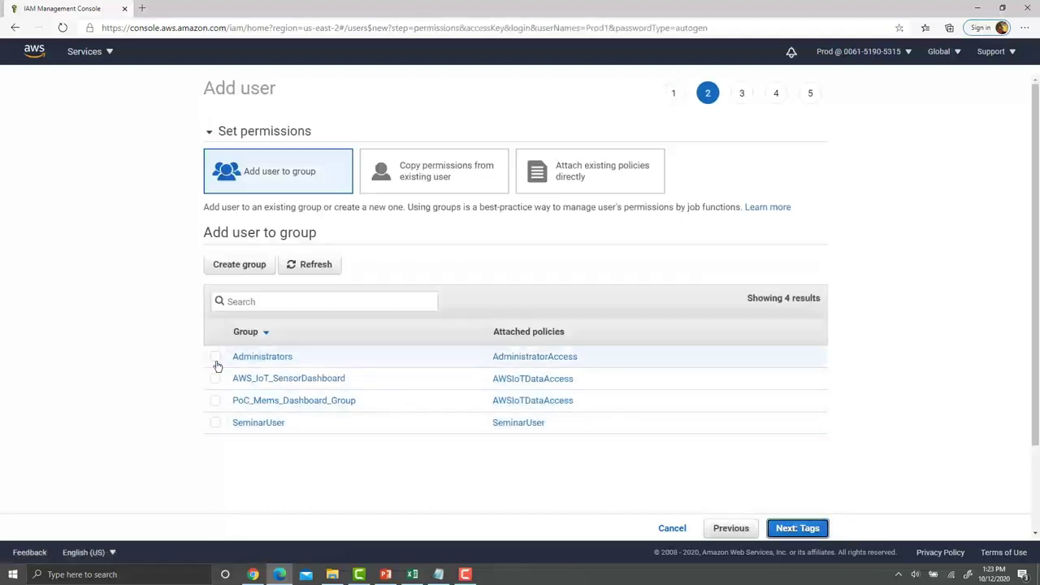
click(801, 529)
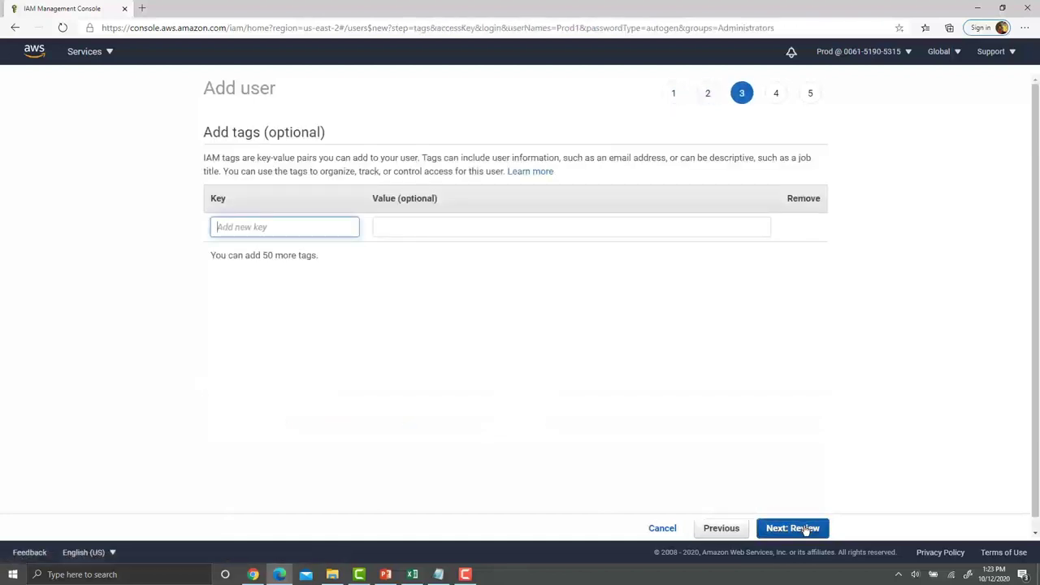
click(805, 529)
click(803, 530)
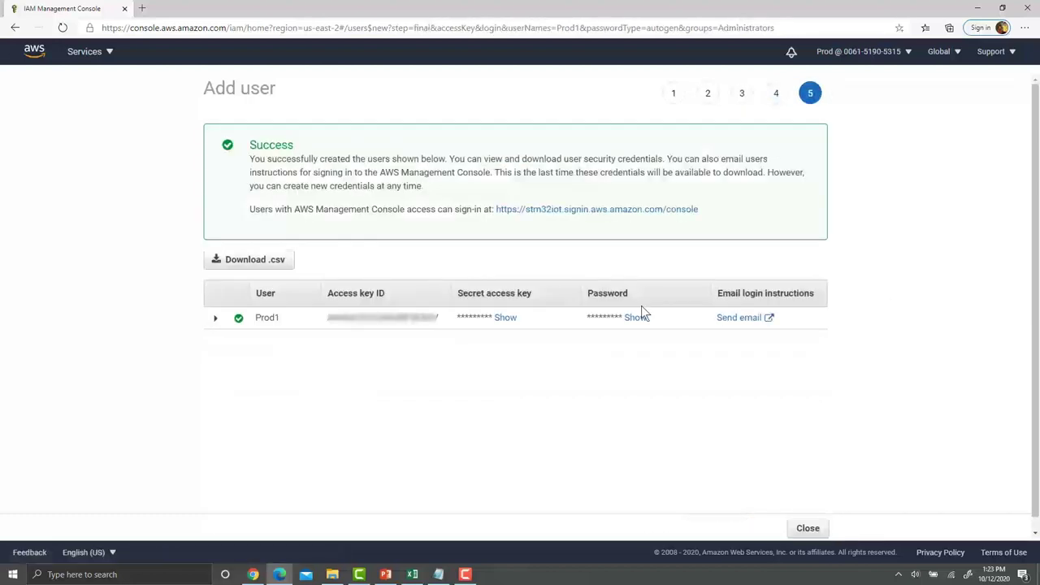
Step: Copy the Prod1 user's access key ID into the Prod section's Access key ID field in Keys
click(446, 578)
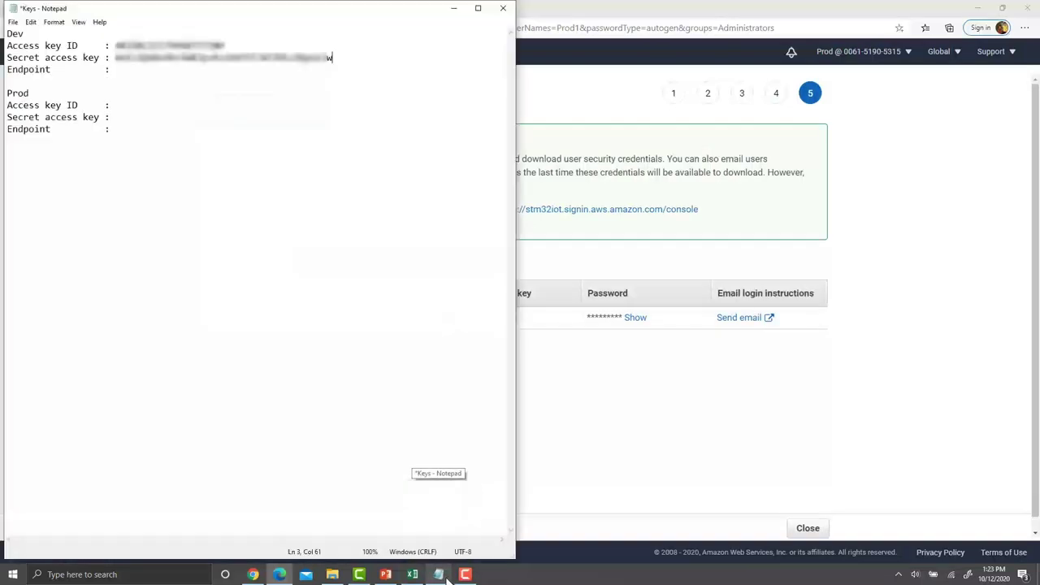
click(764, 248)
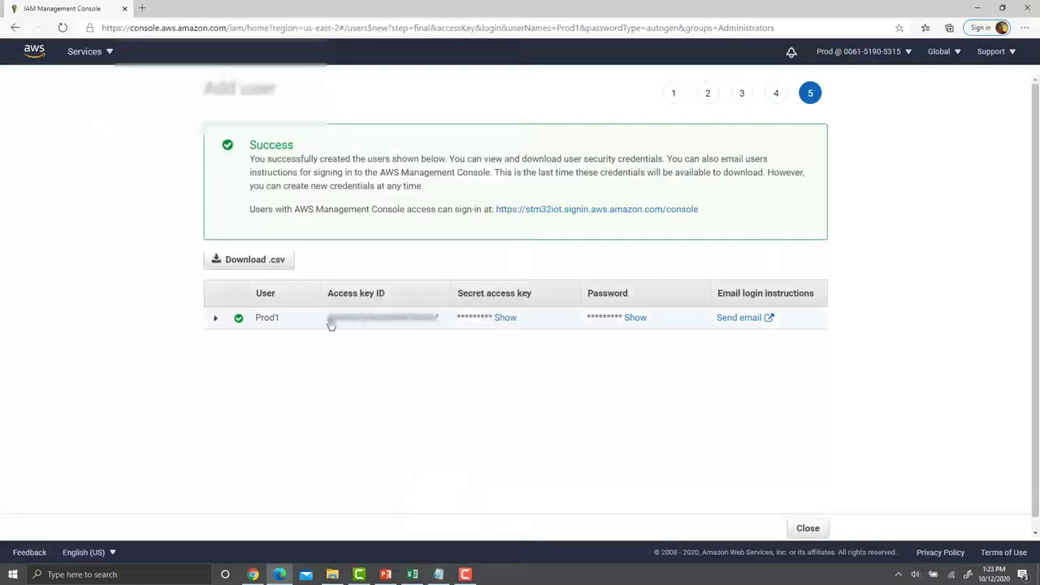
drag(331, 323, 439, 329)
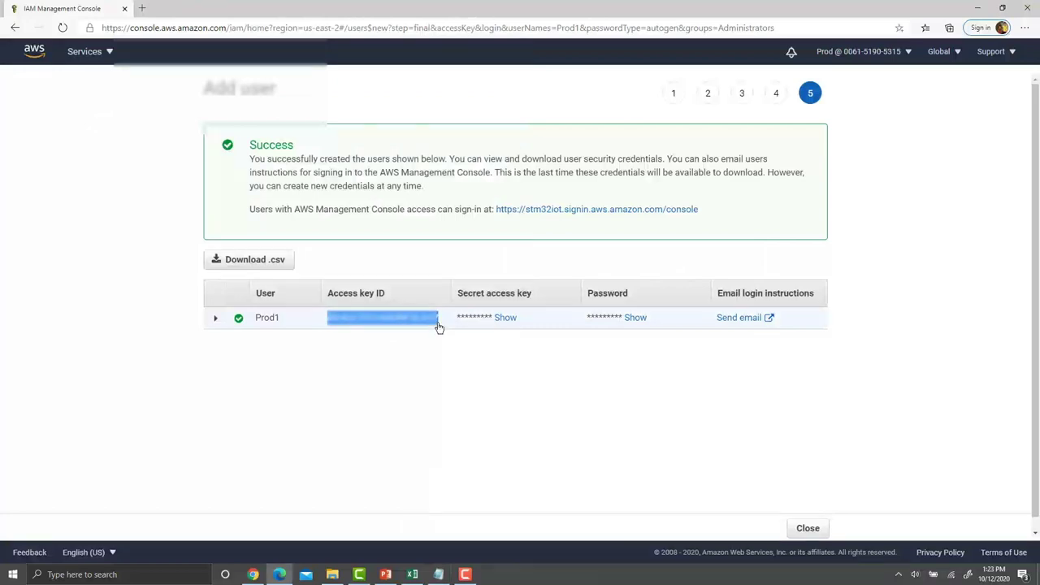
click(439, 574)
click(195, 104)
key(ctrl+v)
Step: Copy Prod1's secret access key into the Prod section's Secret access key field in Keys, and download the user's credentials CSV file
click(584, 386)
click(505, 317)
double_click(510, 325)
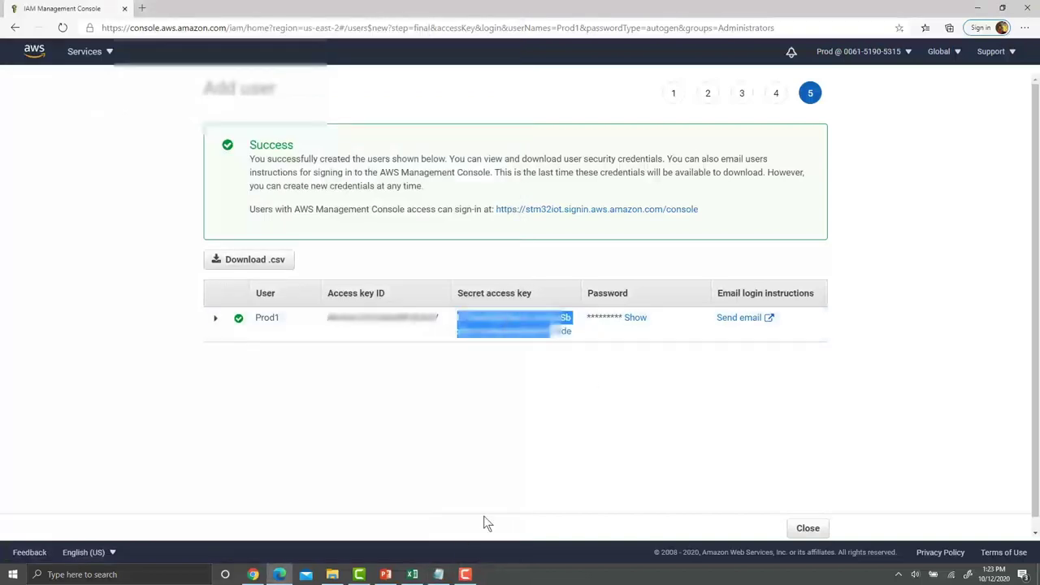
click(439, 575)
click(175, 128)
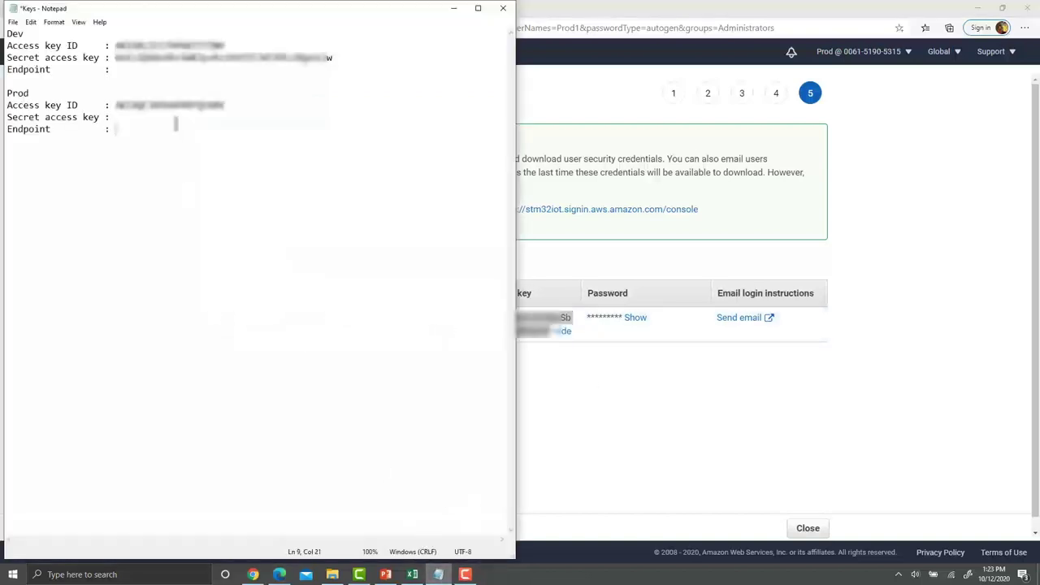
key(ctrl+v)
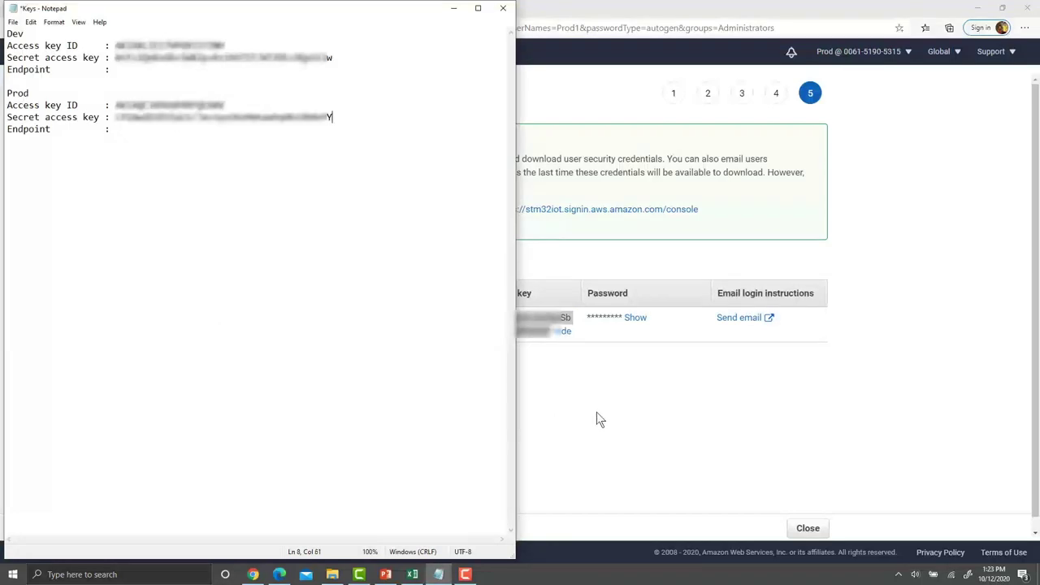
click(599, 406)
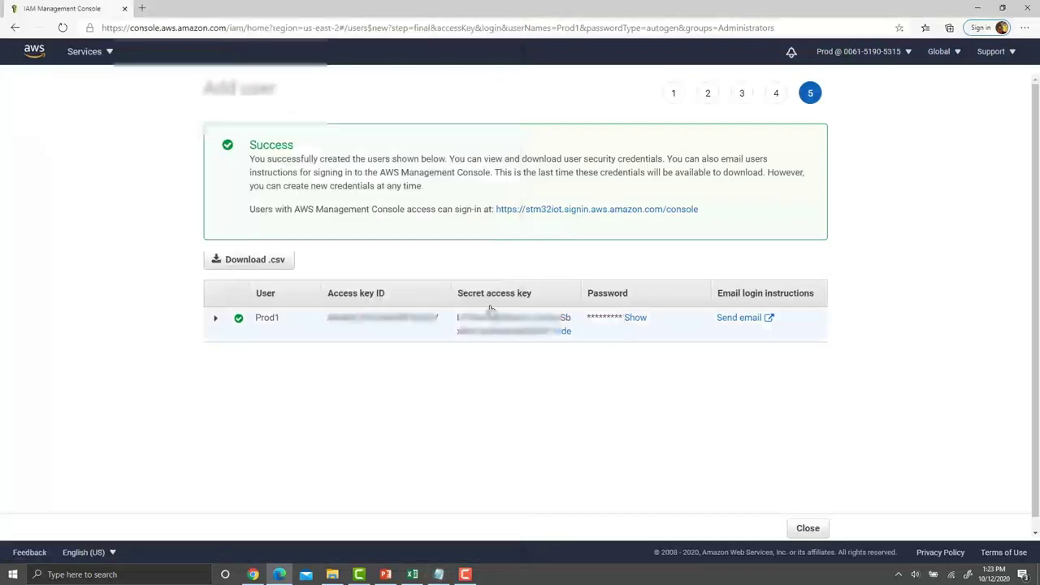
click(239, 261)
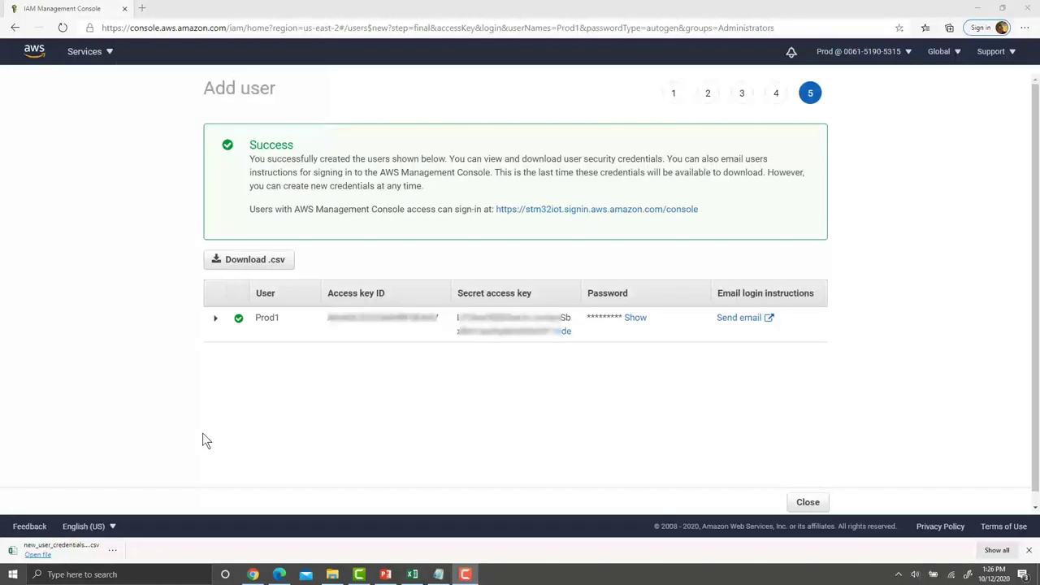
Step: Sign out of the Prod account in Edge and go back to the IAM user sign-in page
click(912, 53)
click(801, 267)
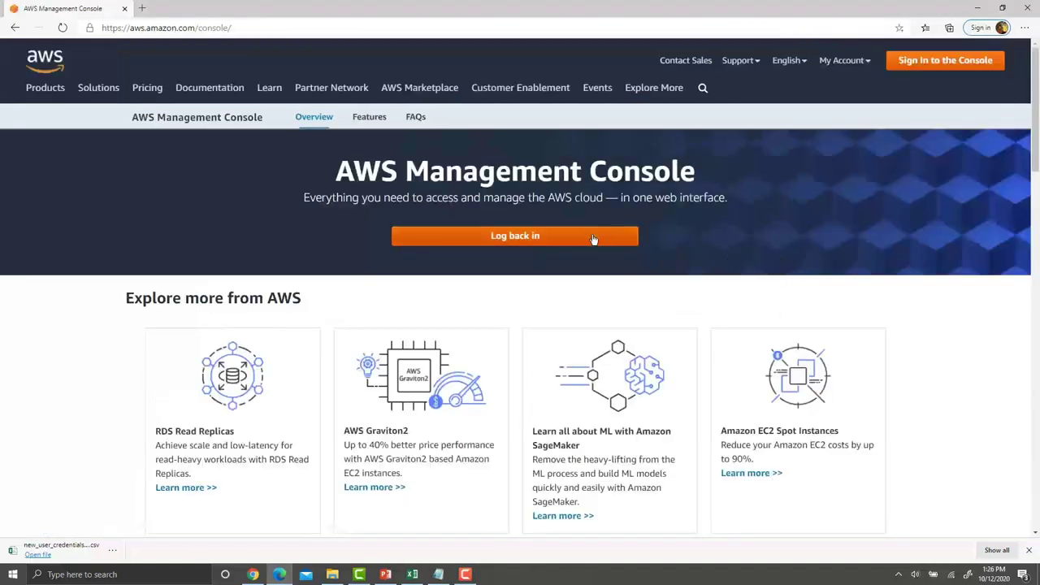
click(593, 236)
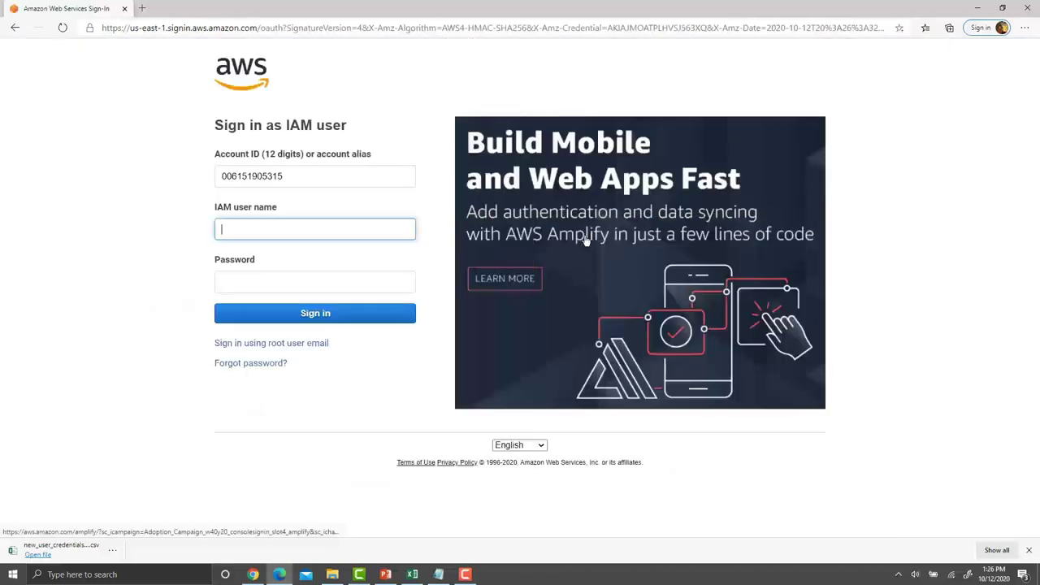
Step: Dock the Edge and Chrome windows side by side, and sign out of the Dev account in Chrome to reach its sign-in page
drag(524, 8, 1039, 75)
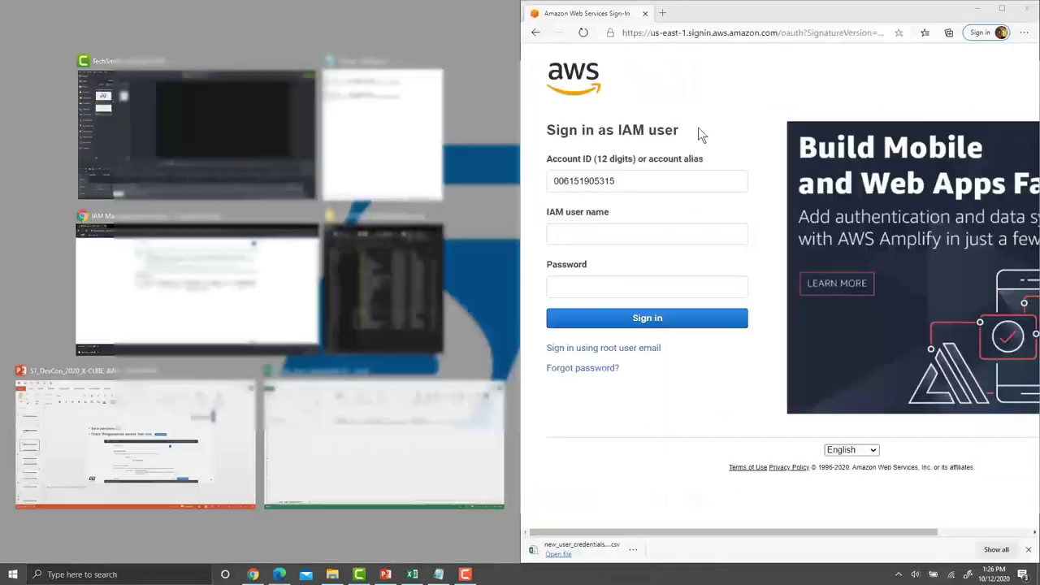
click(272, 273)
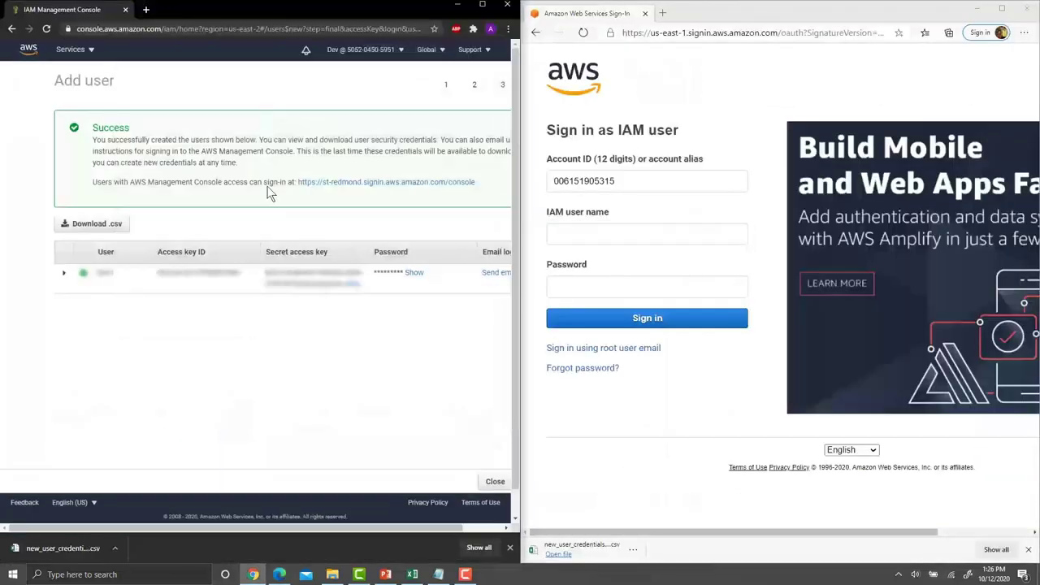
click(394, 52)
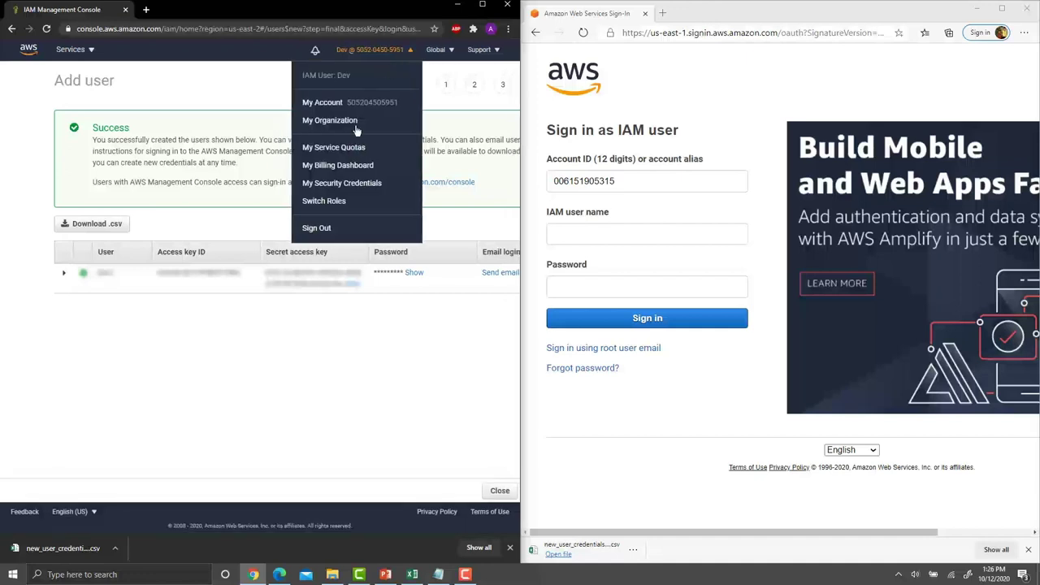
click(318, 228)
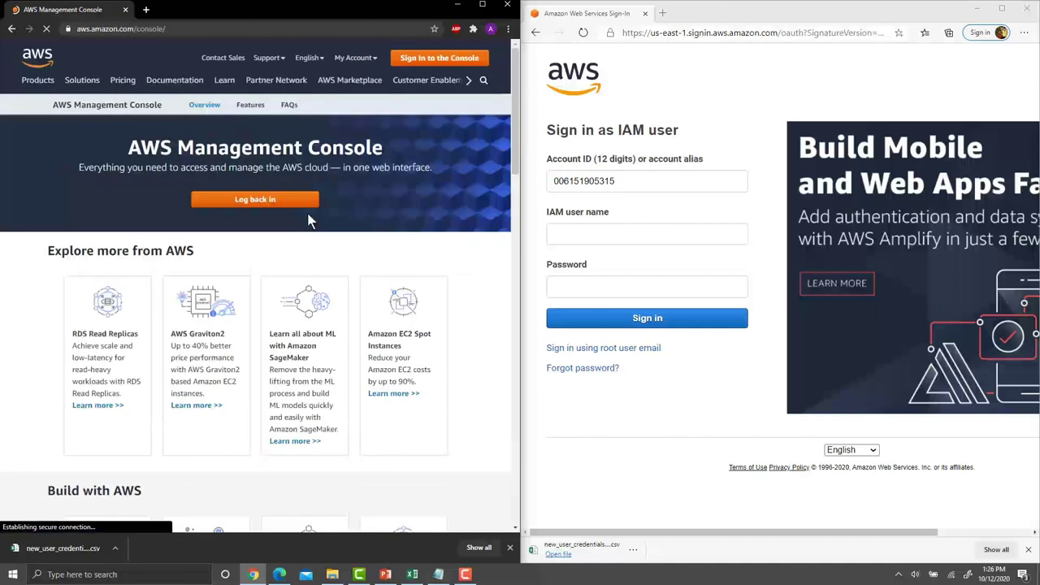
click(296, 201)
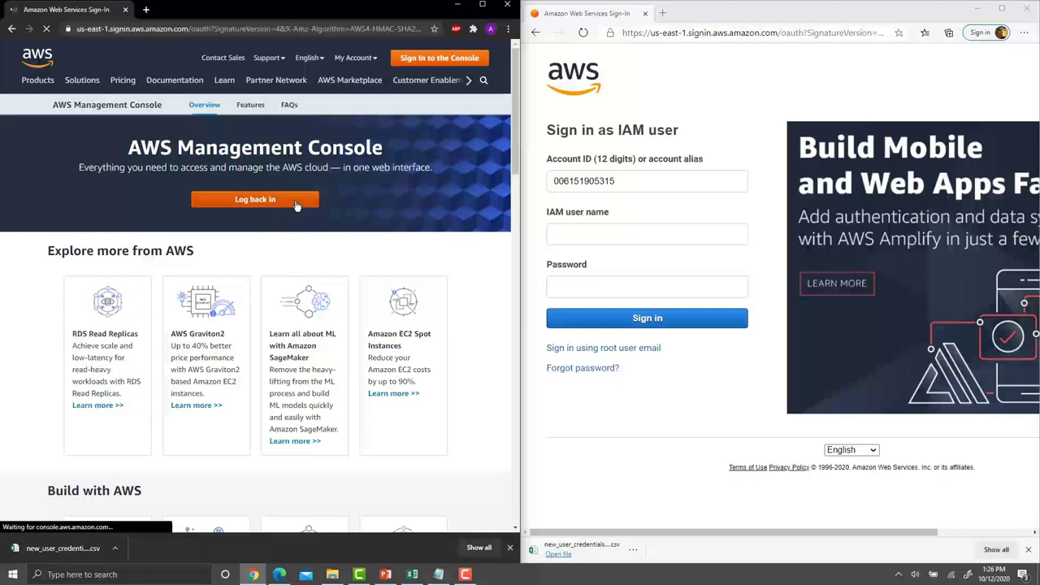
Step: Enter Dev as the IAM user name on the Chrome sign-in form and Prod on the Edge one
click(95, 153)
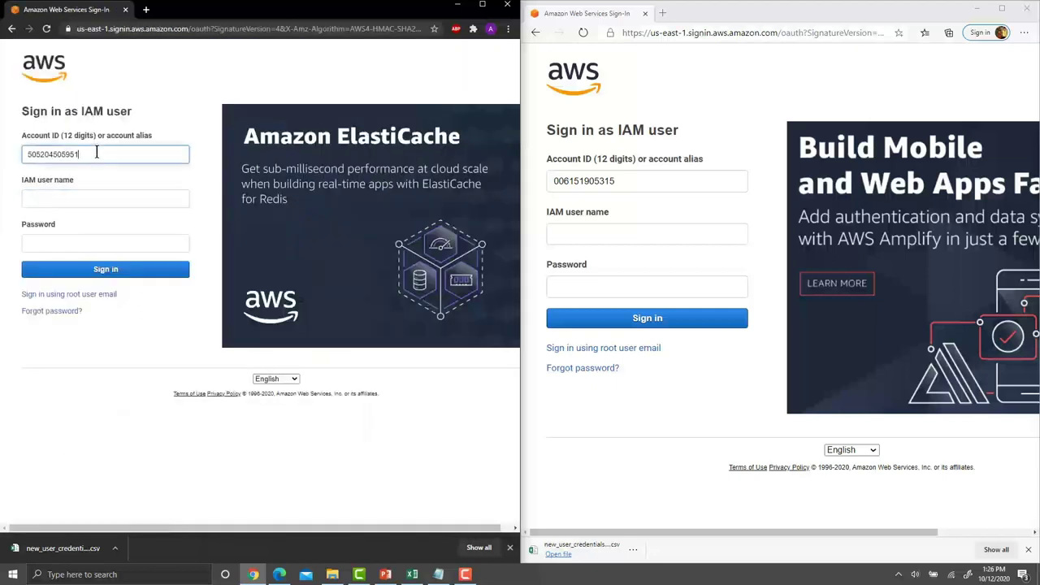
click(91, 195)
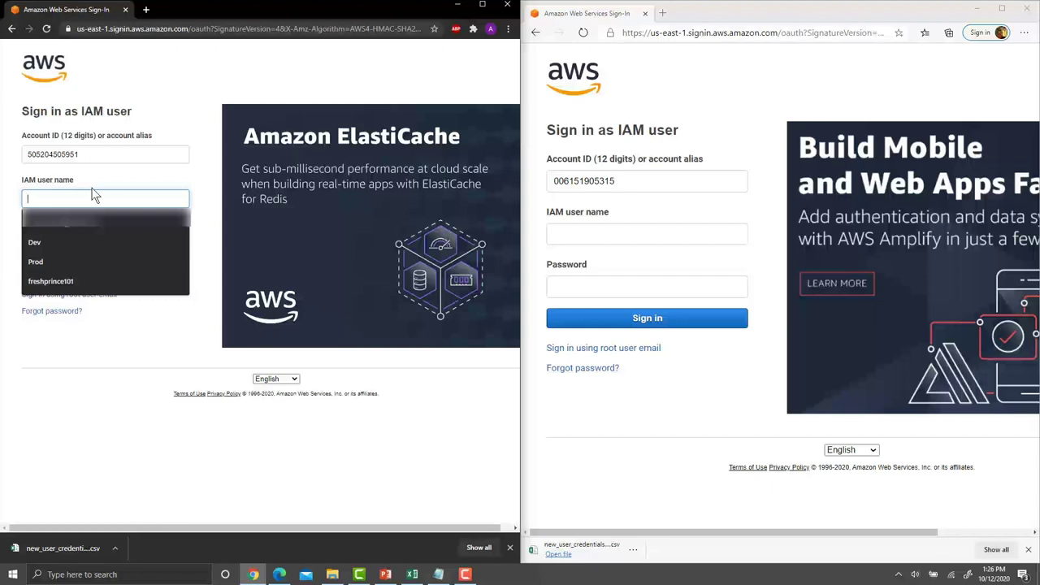
text(Dev)
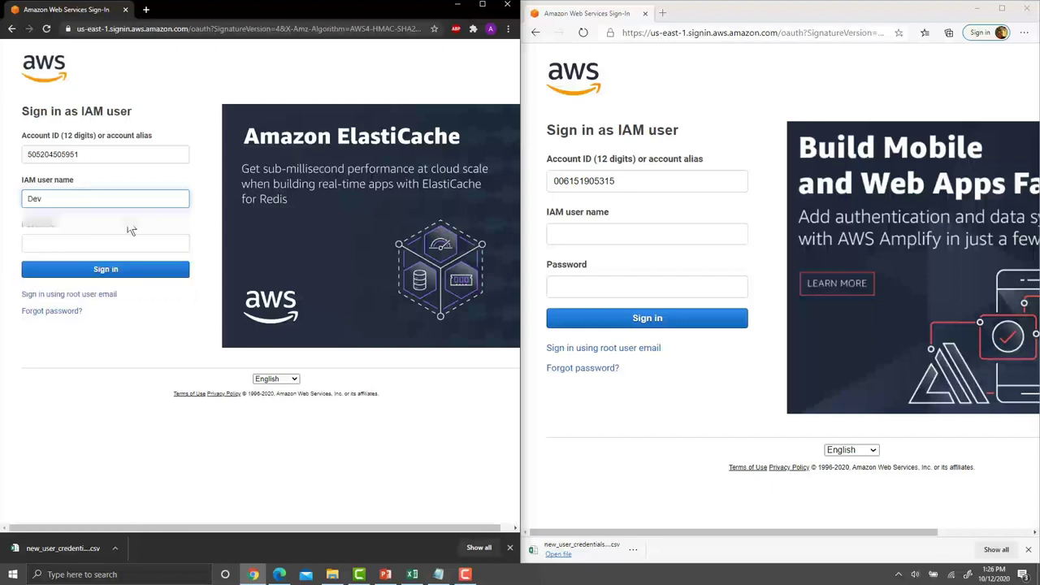
click(582, 235)
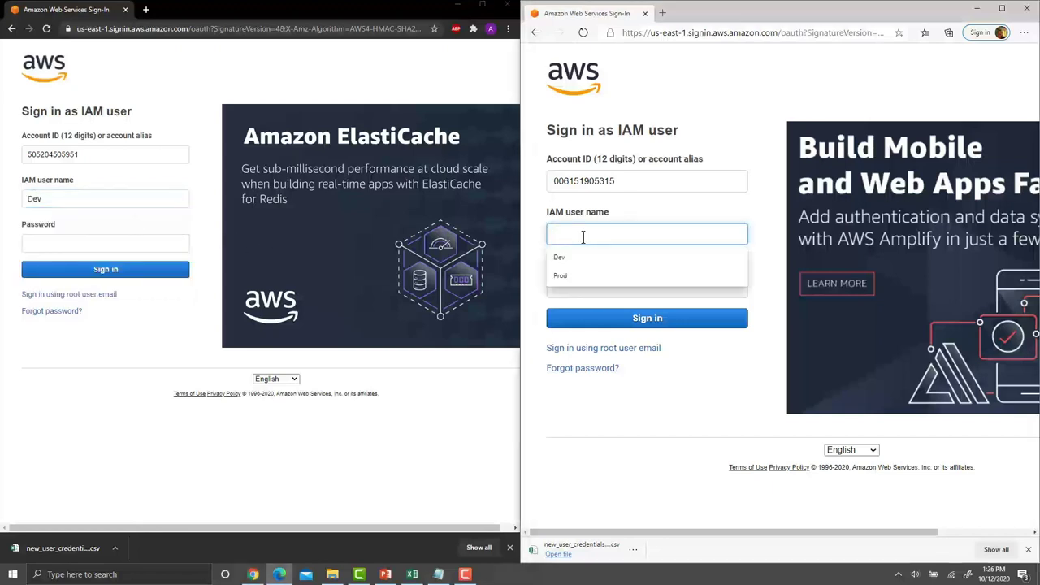
text(Prod)
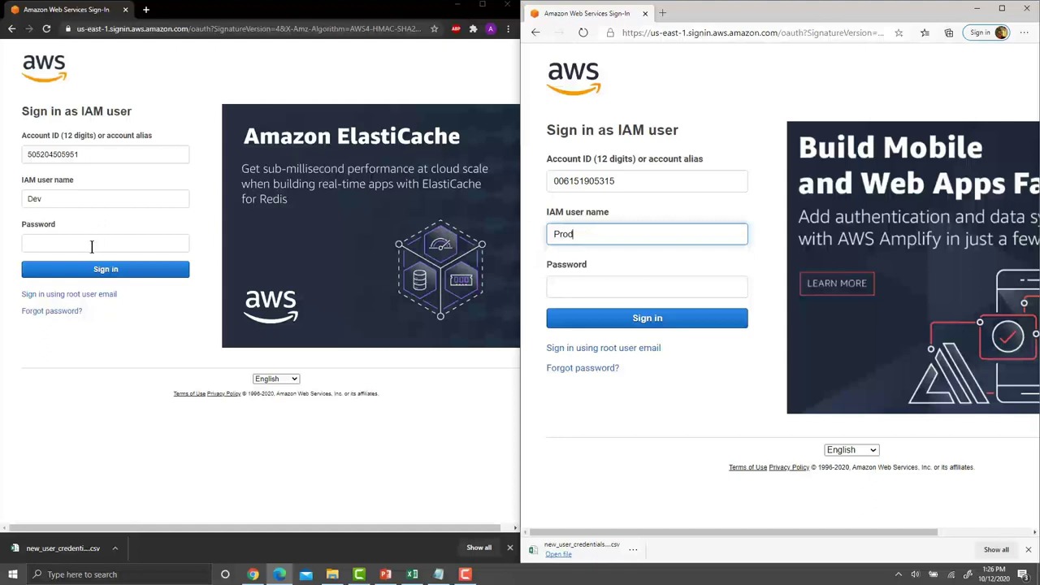
Step: Enter the account password for the Prod and Dev users on their sign-in forms, and sign in to both accounts
click(92, 247)
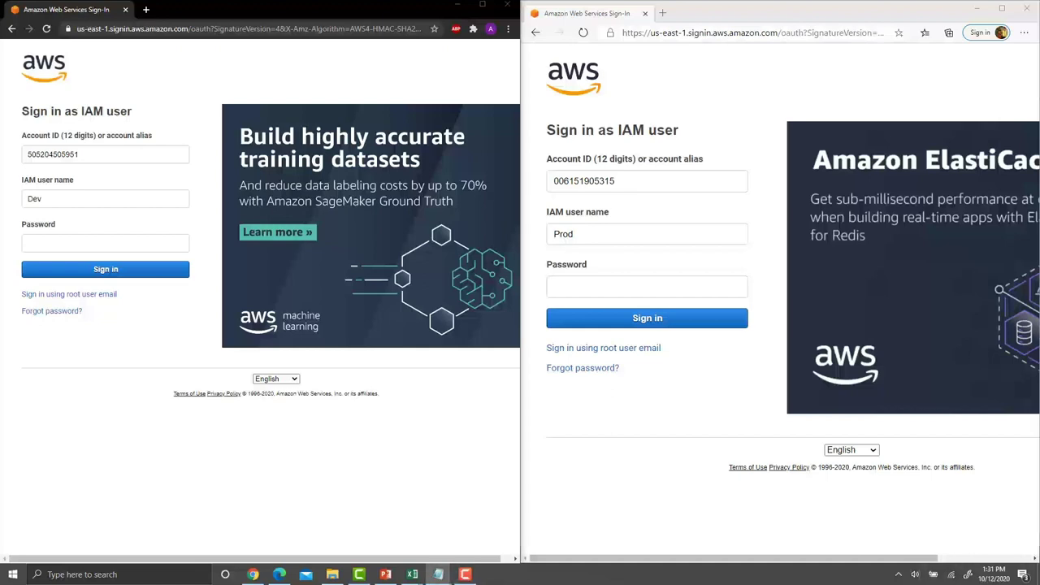
click(615, 283)
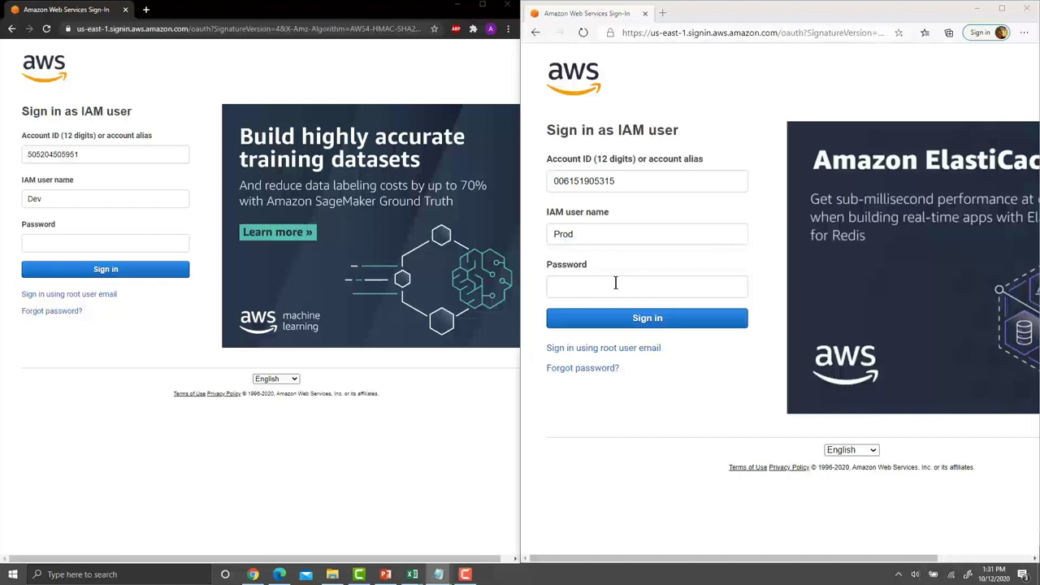
key(ctrl+v)
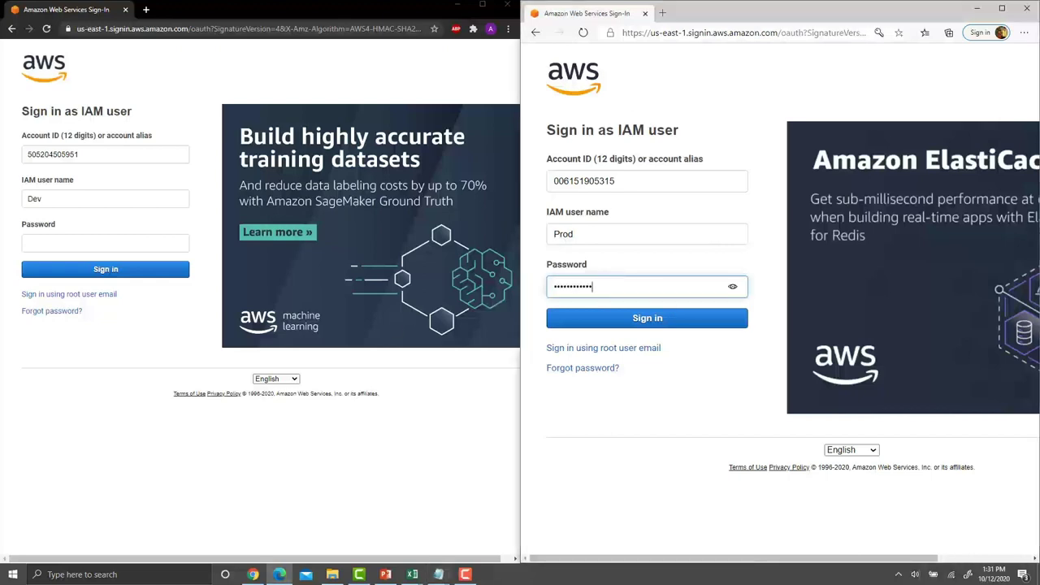
click(439, 575)
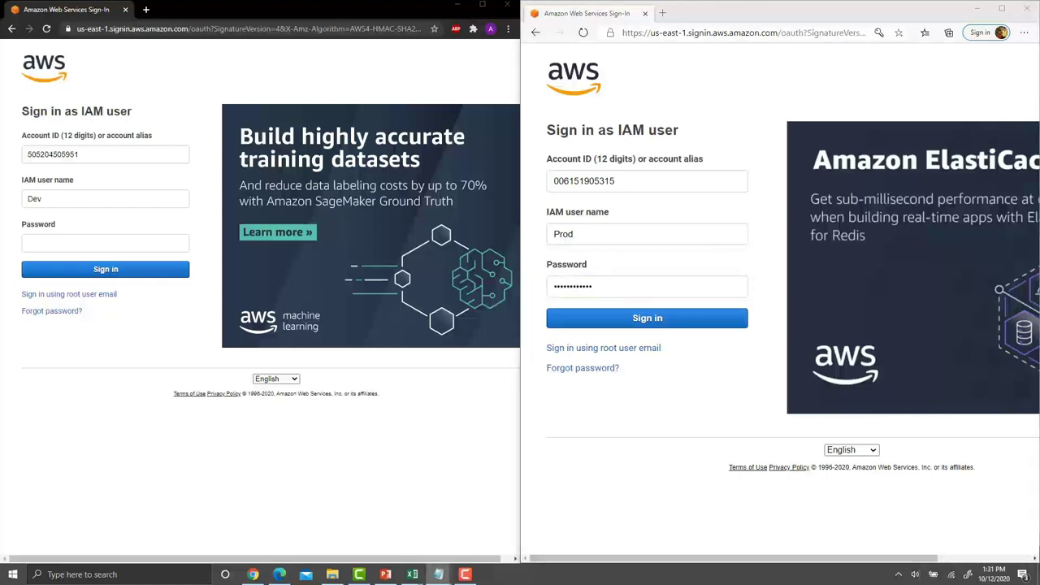
click(54, 248)
key(ctrl+v)
click(101, 269)
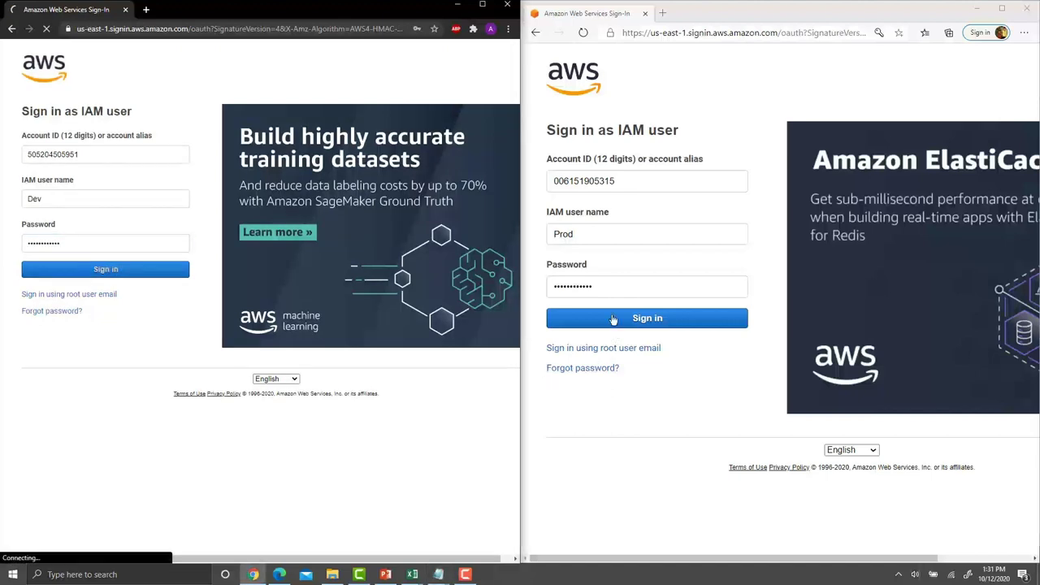
click(610, 318)
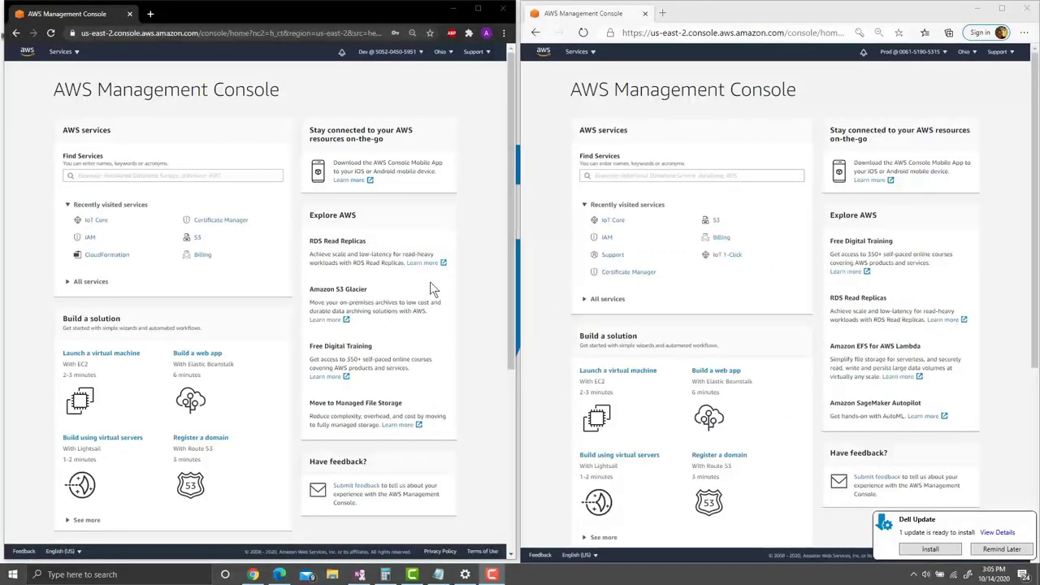
Step: Check the selected region in both consoles, and open the IoT Core settings page in the Dev and Prod accounts
click(444, 53)
click(965, 54)
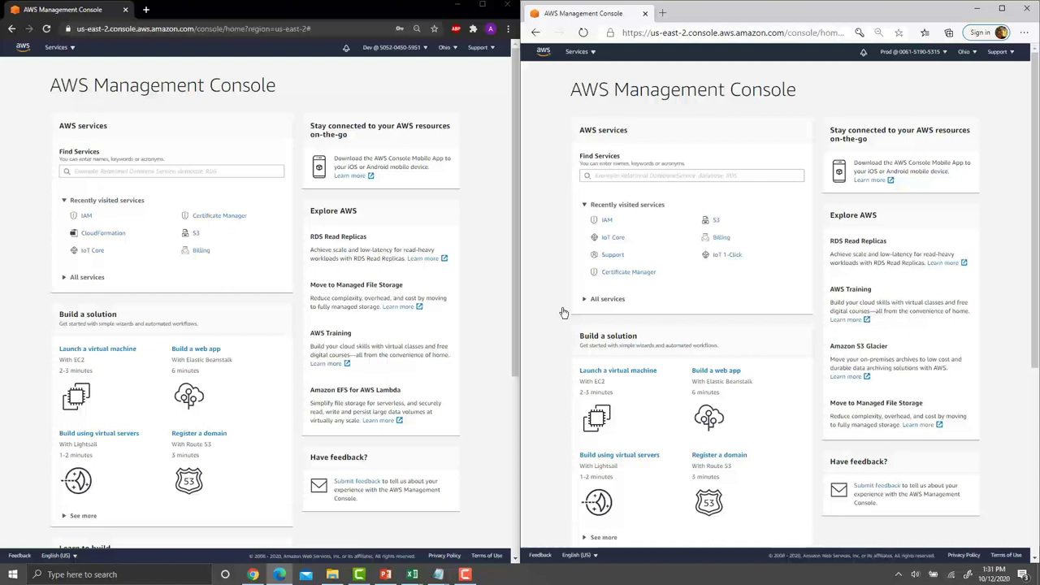
click(194, 171)
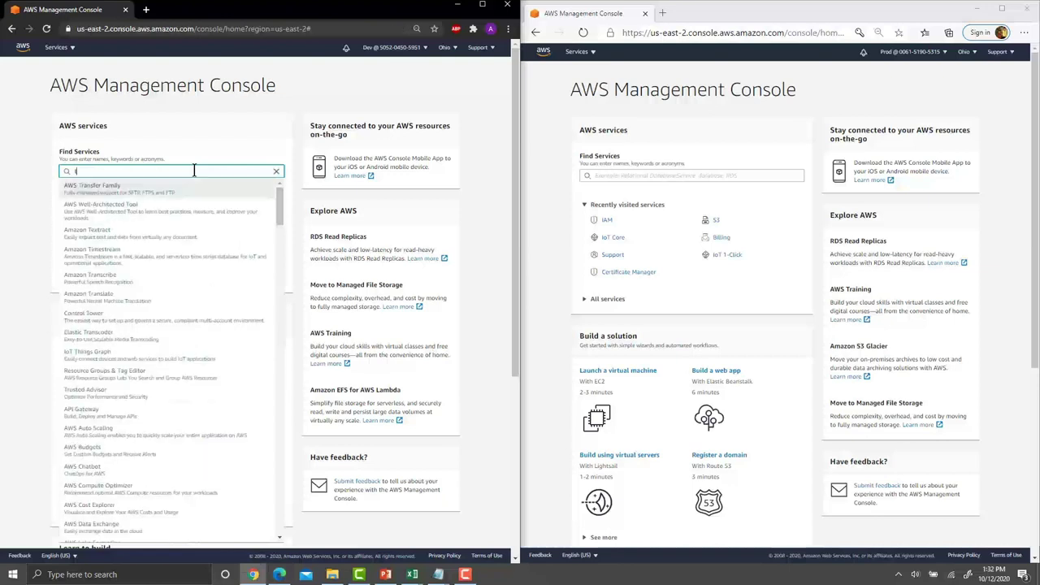
text(iot)
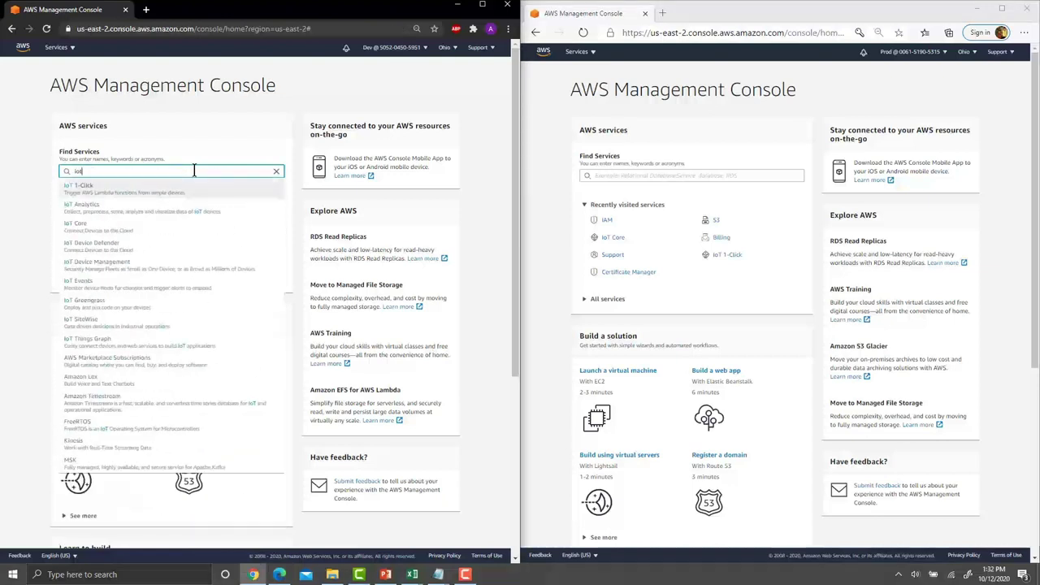
click(130, 229)
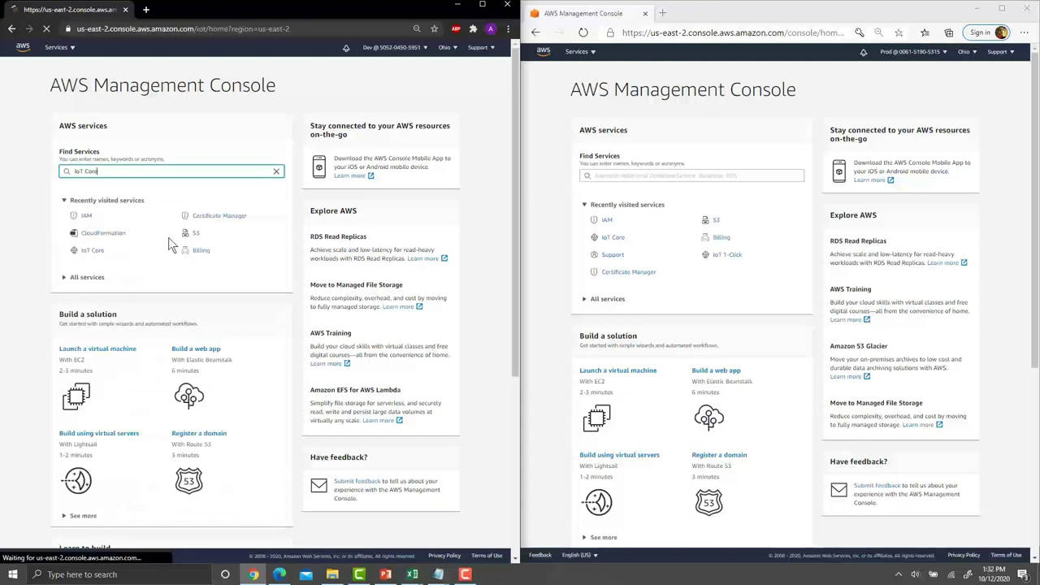
click(638, 172)
text(iot)
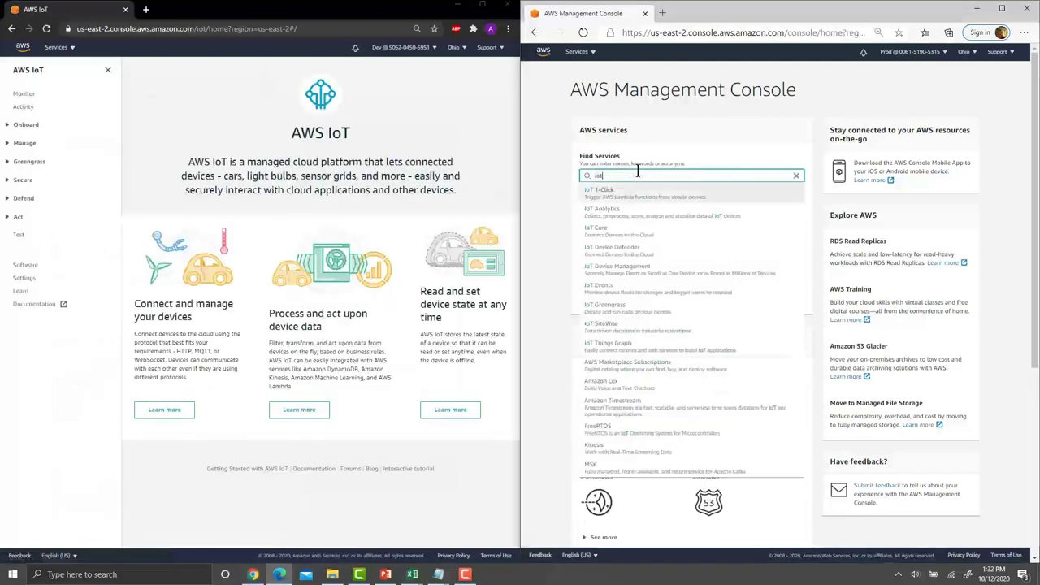
click(616, 234)
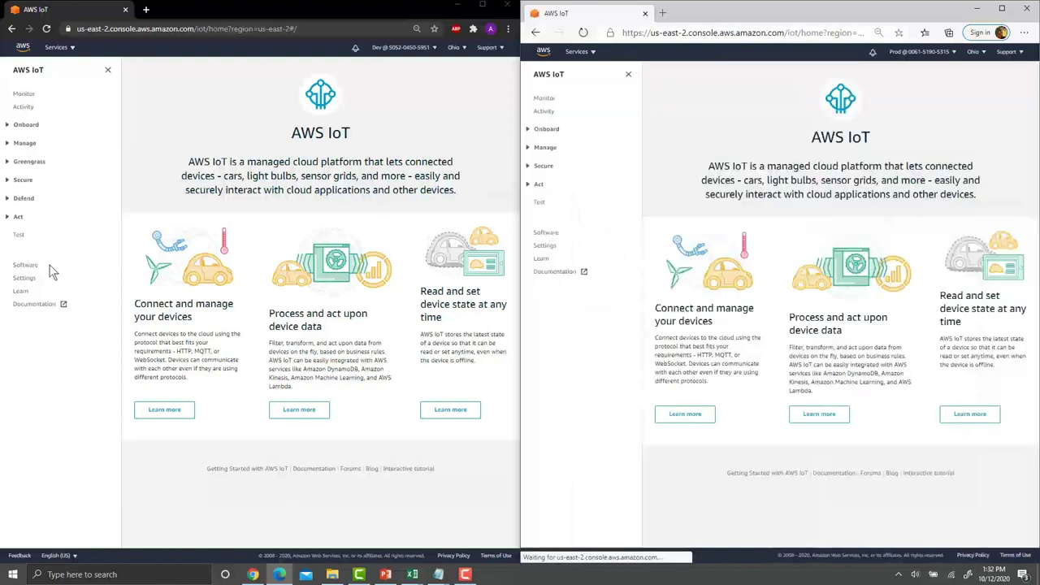
click(25, 278)
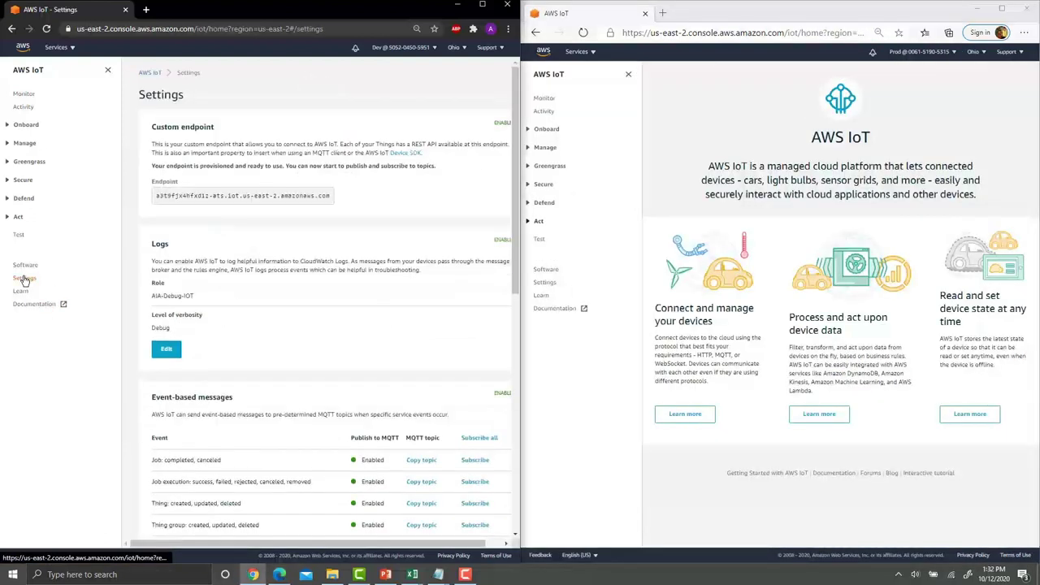
click(551, 282)
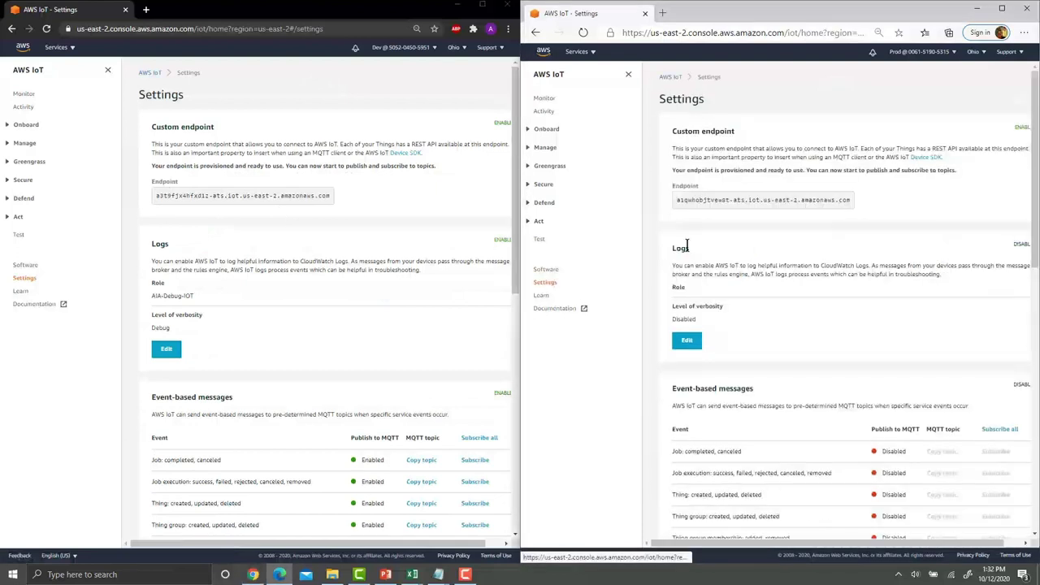
Step: Copy the Dev account's custom IoT endpoint into the Dev section's Endpoint field in Keys
triple_click(246, 196)
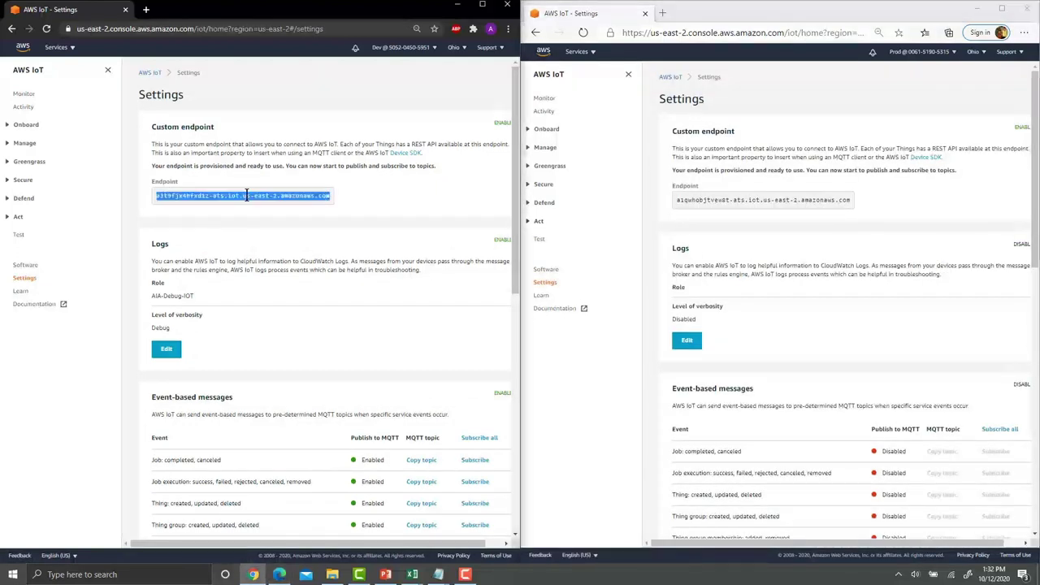
click(438, 574)
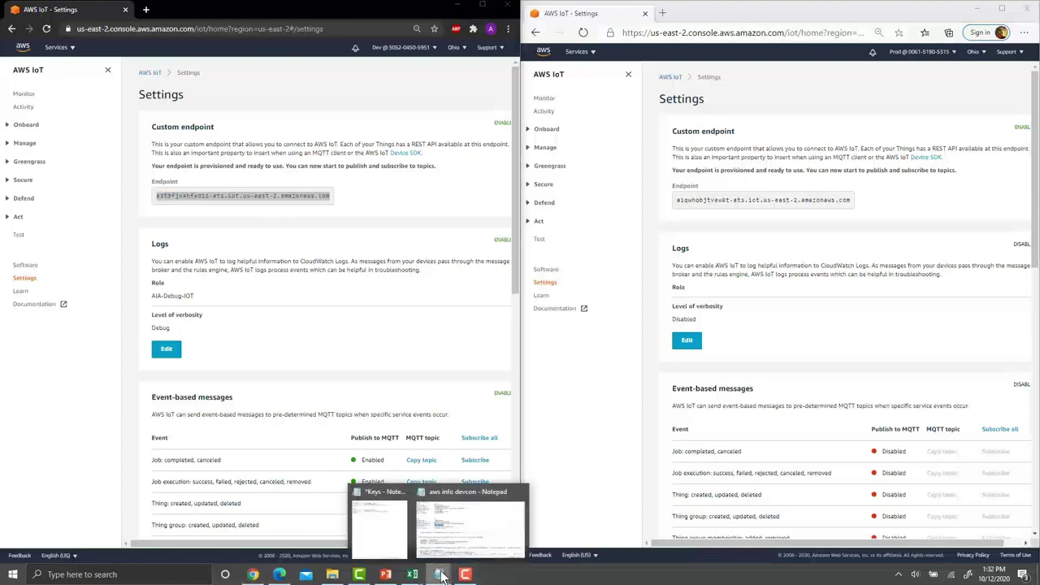
click(379, 517)
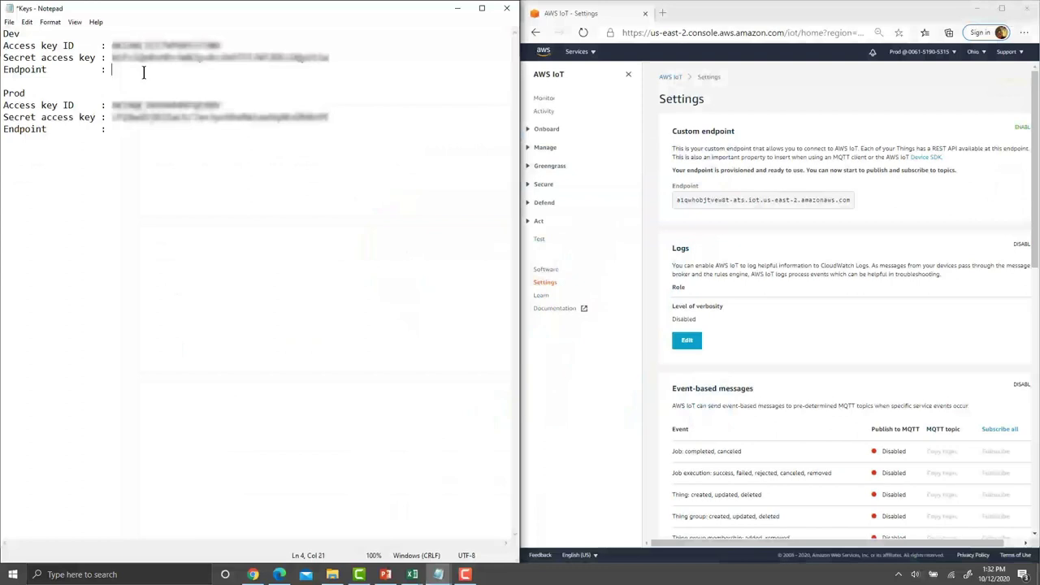
text(a3t9fjx4hfxd1z-ats.iot.us-east-2.amazonaws.com)
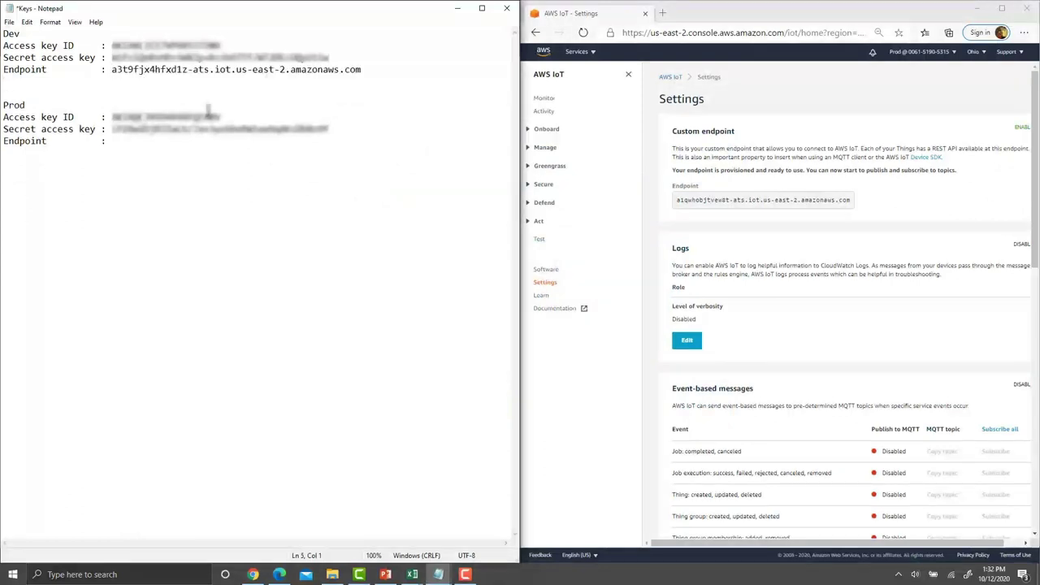
Step: Copy the Prod account's custom IoT endpoint into the Prod section's Endpoint field in Keys, and save the file
click(786, 210)
triple_click(755, 200)
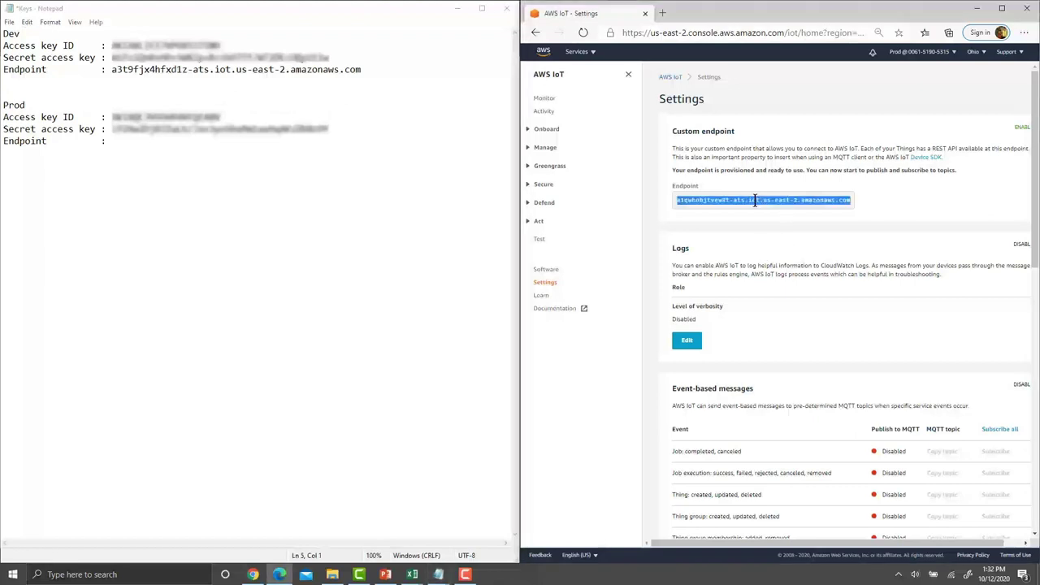
key(ctrl+c)
click(190, 140)
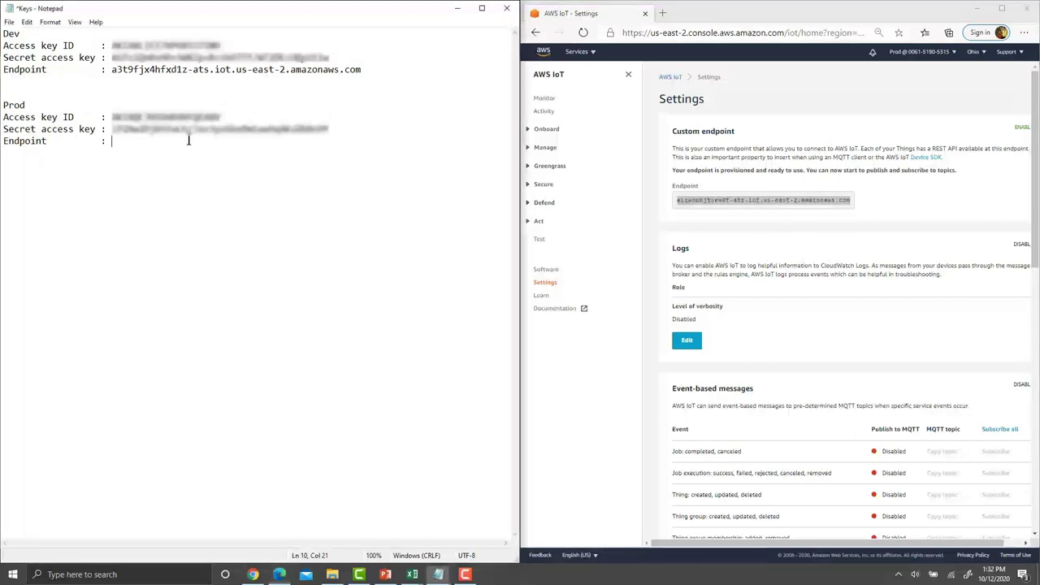
key(ctrl+v)
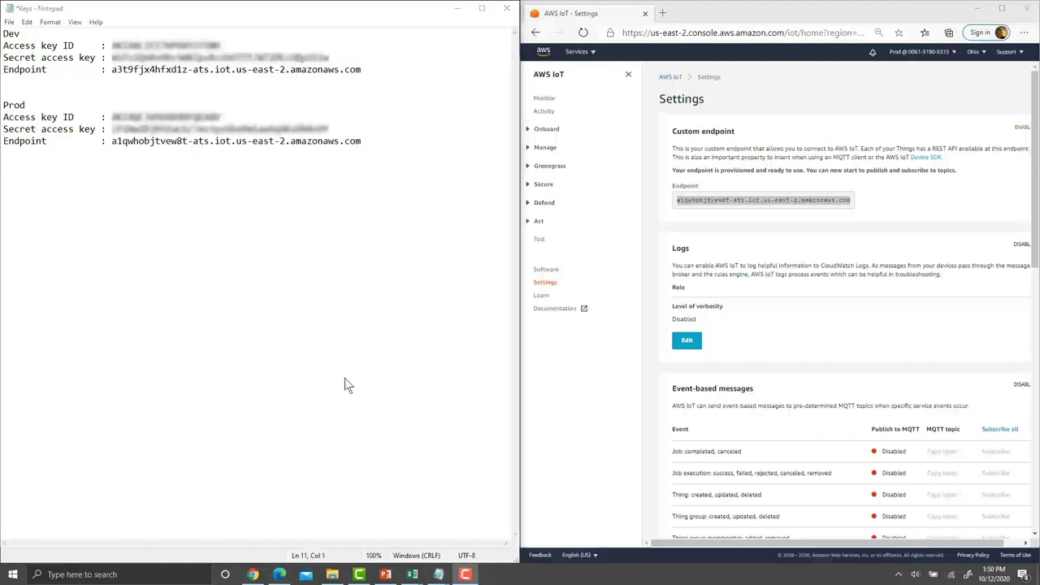
click(9, 22)
click(26, 71)
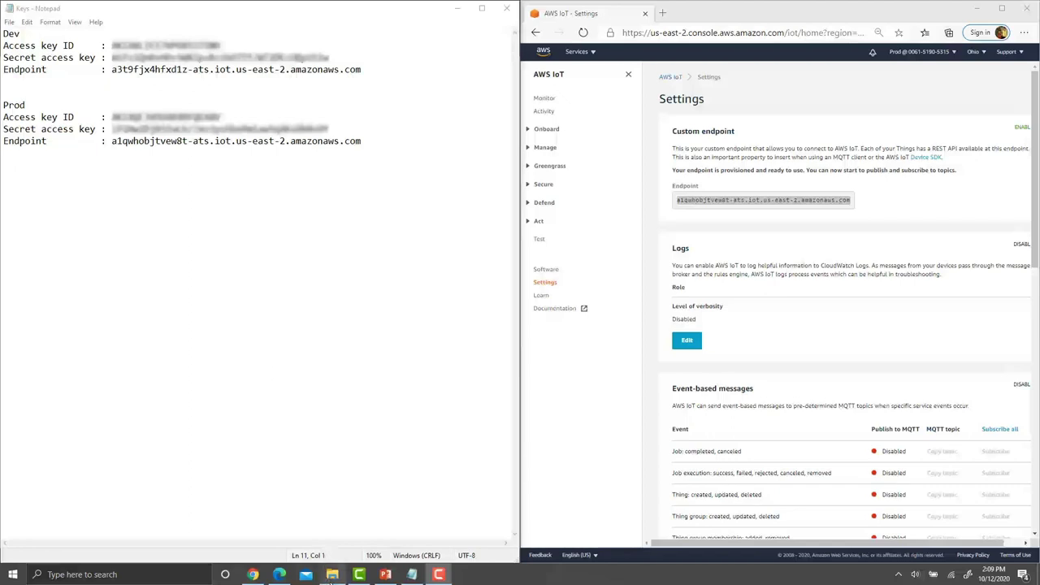
Step: Switch to the DevCon folder in File Explorer and open the amazon-freertos demos folder through its shortcut in shotcuts
mouse_move(330, 579)
click(333, 528)
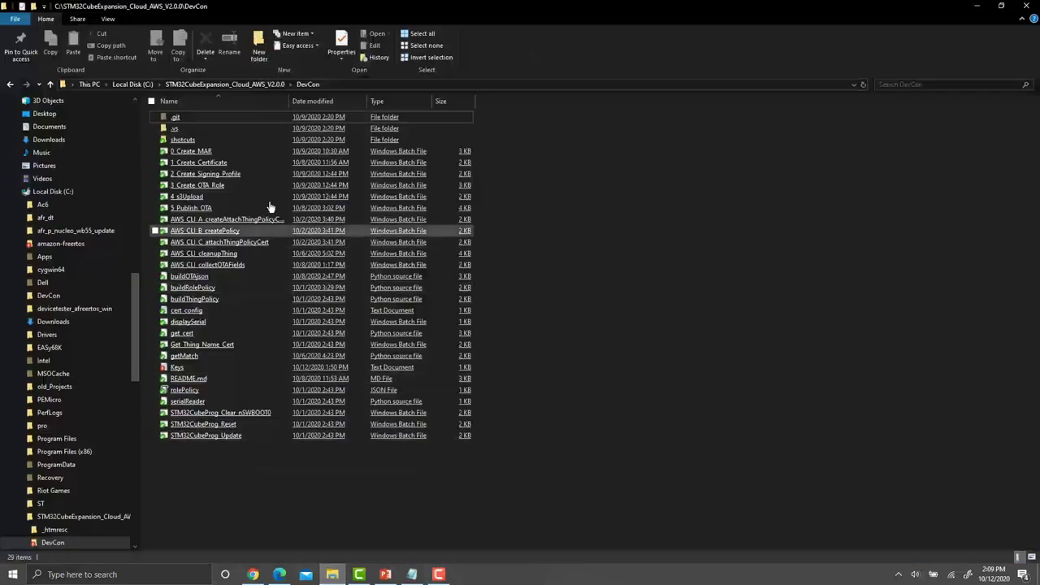
double_click(223, 142)
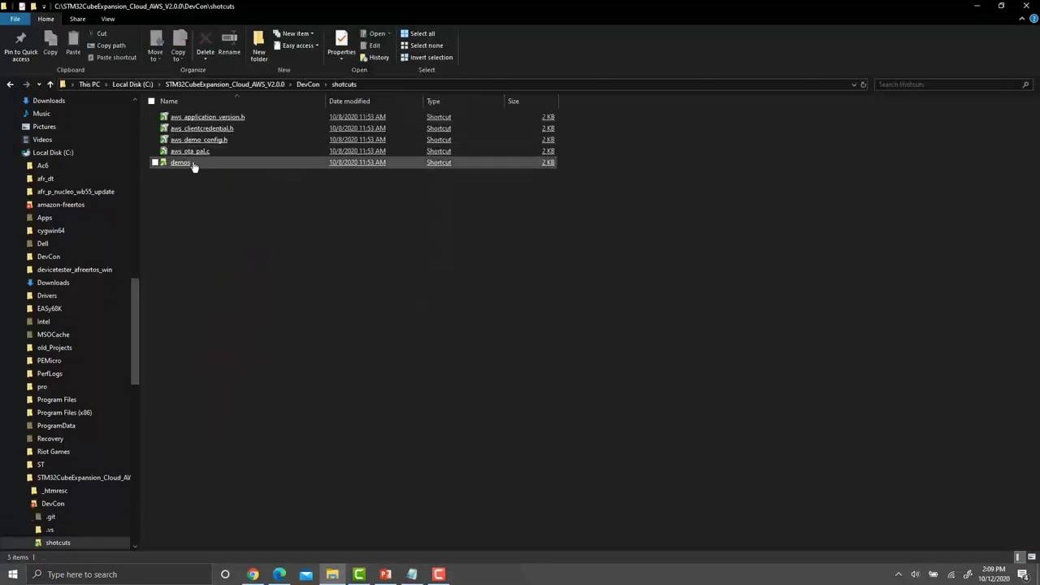
double_click(193, 165)
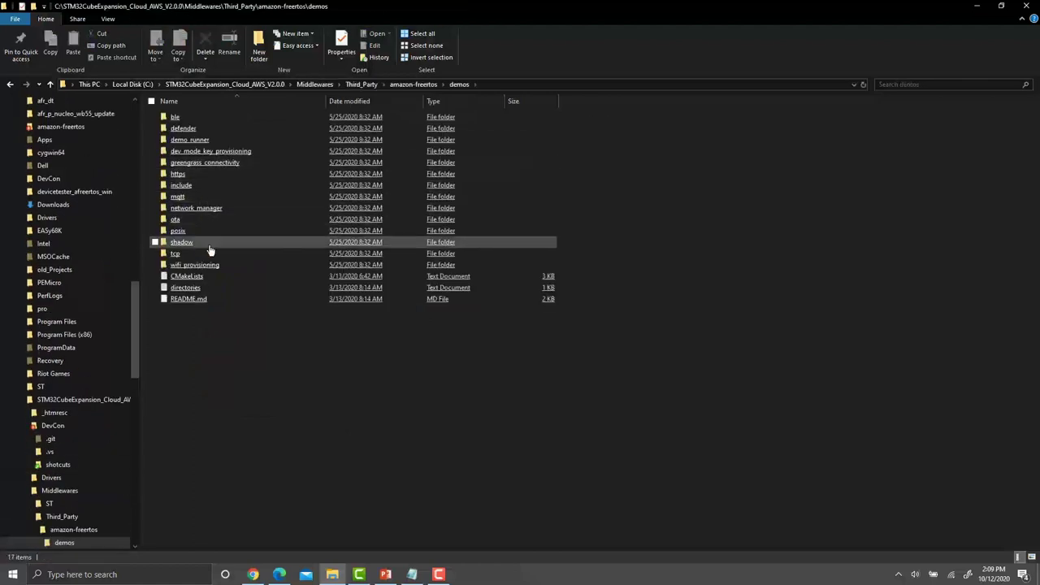
Step: Clear the read-only attribute of the include folder in demos, applying the change to its subfolders and files
right_click(193, 195)
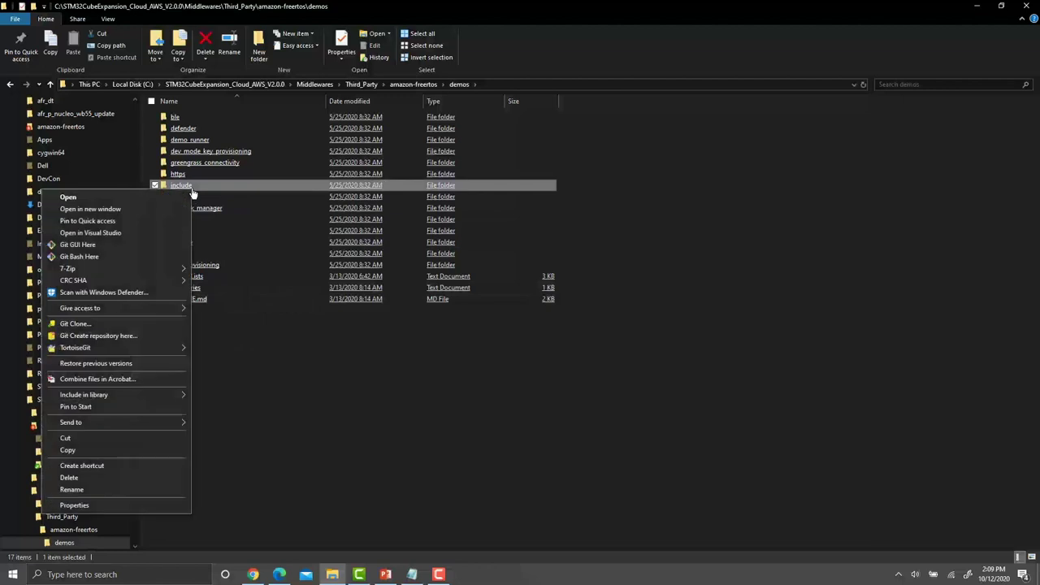
click(142, 504)
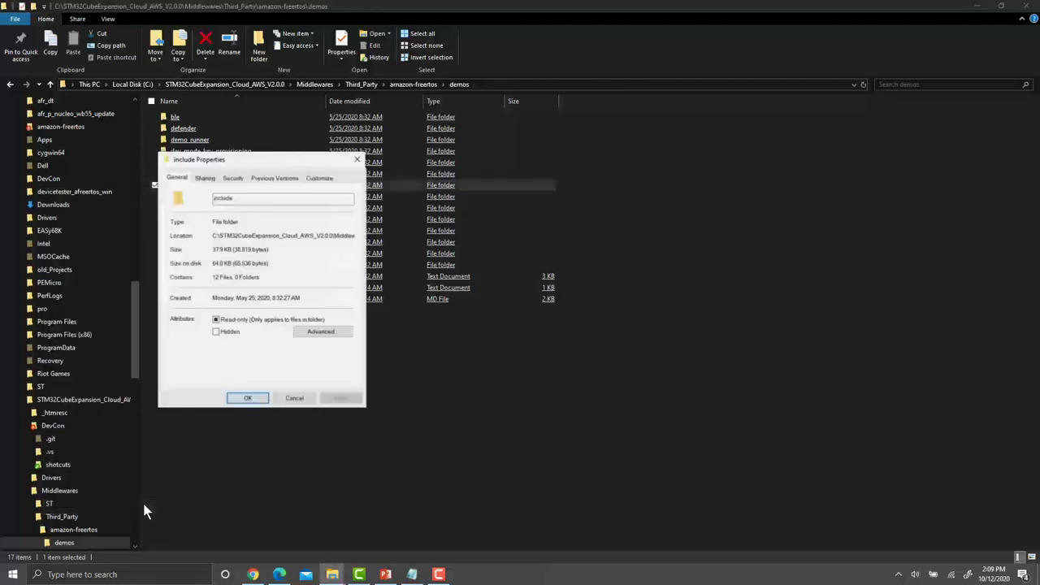
click(216, 321)
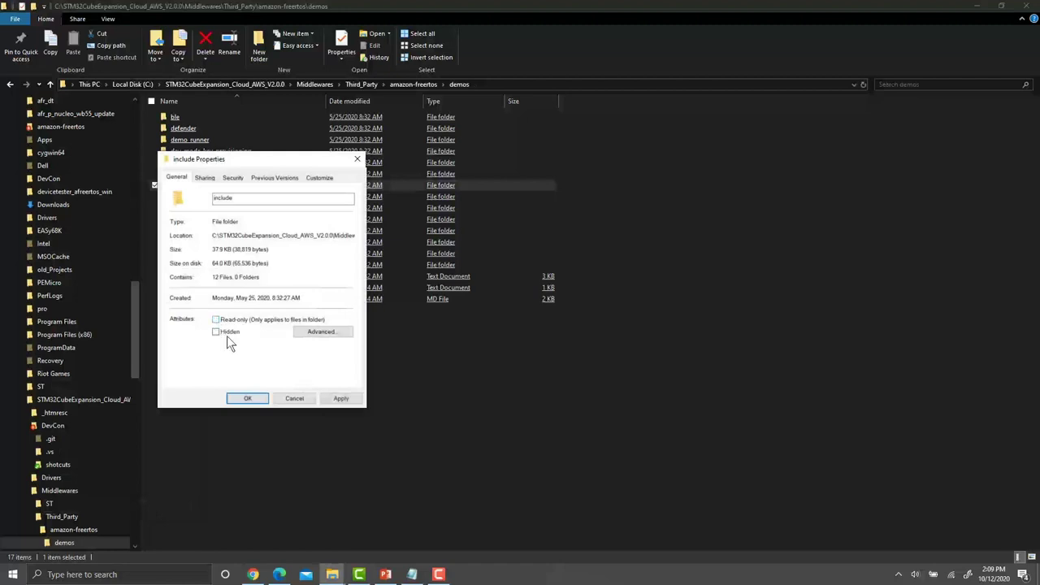
click(341, 399)
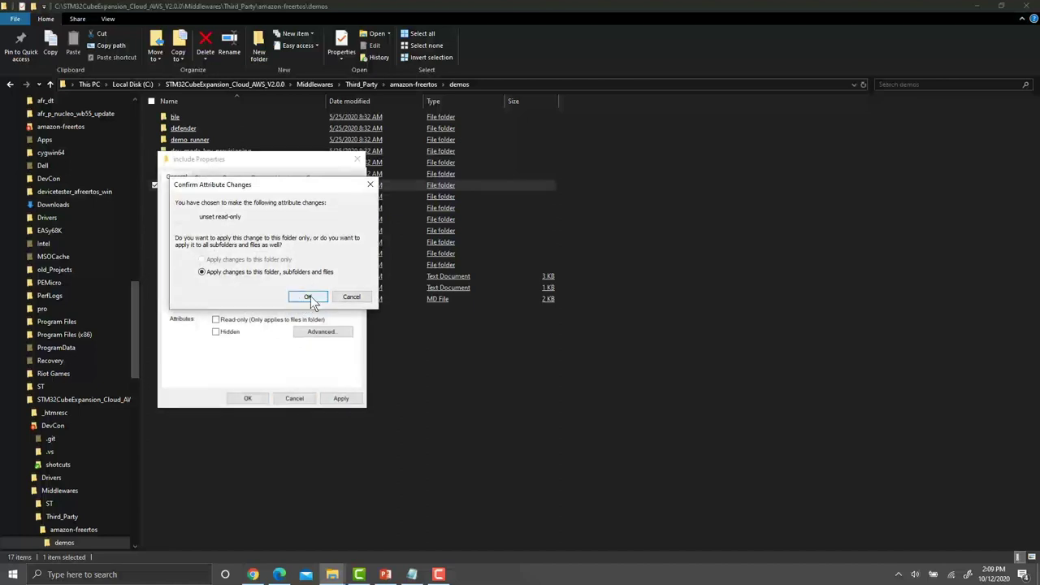
click(308, 298)
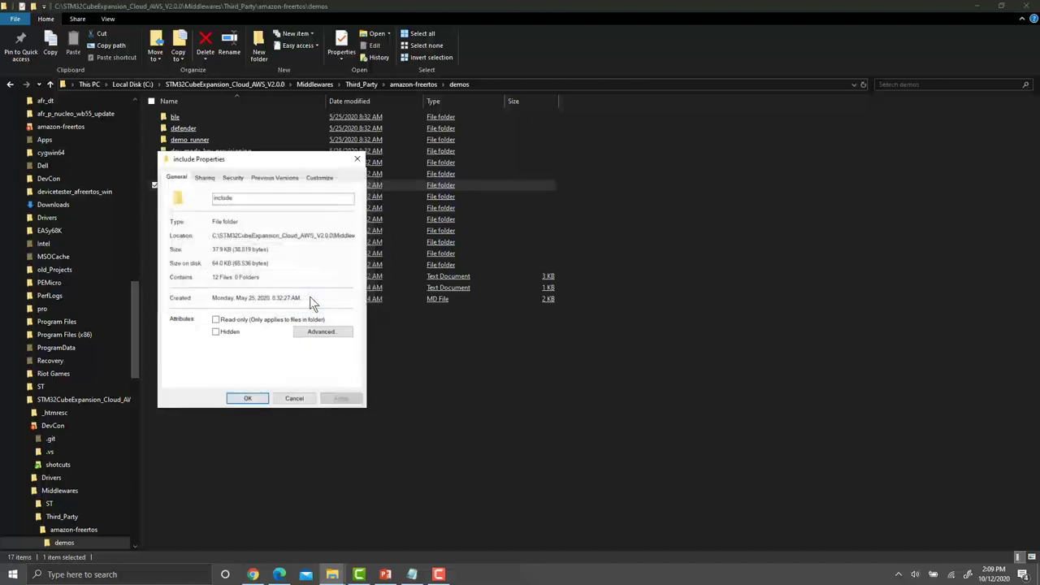
Step: Close the include folder's properties and open aws_demo_config.h through its shortcut in DevCon's shotcuts folder
click(248, 399)
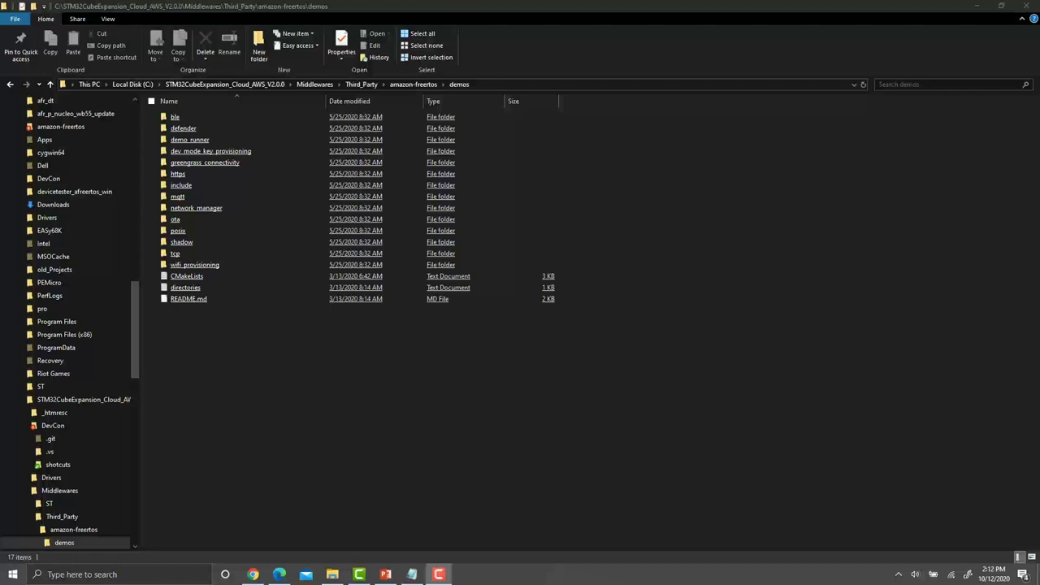
click(234, 86)
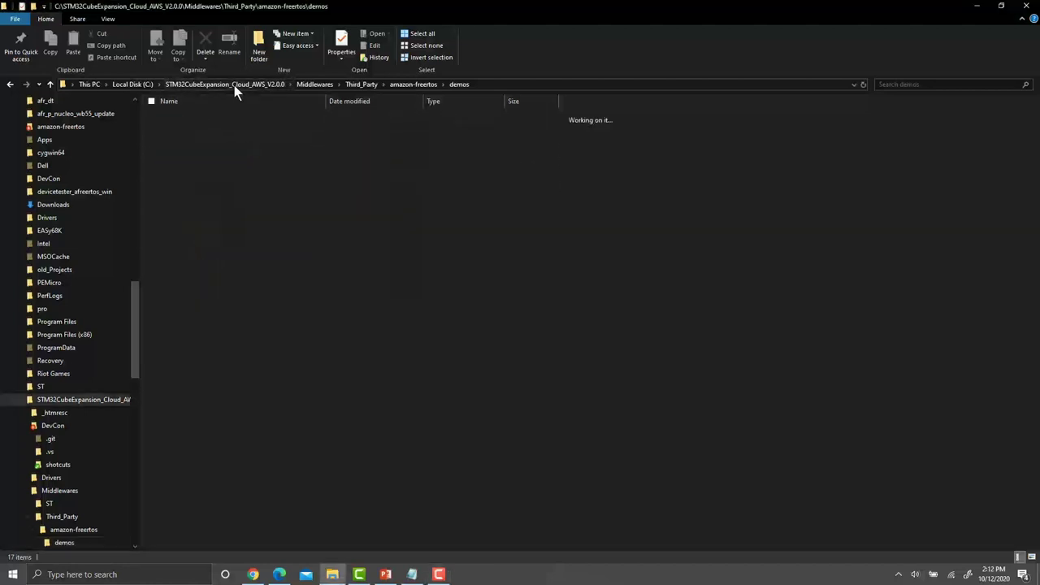
double_click(201, 130)
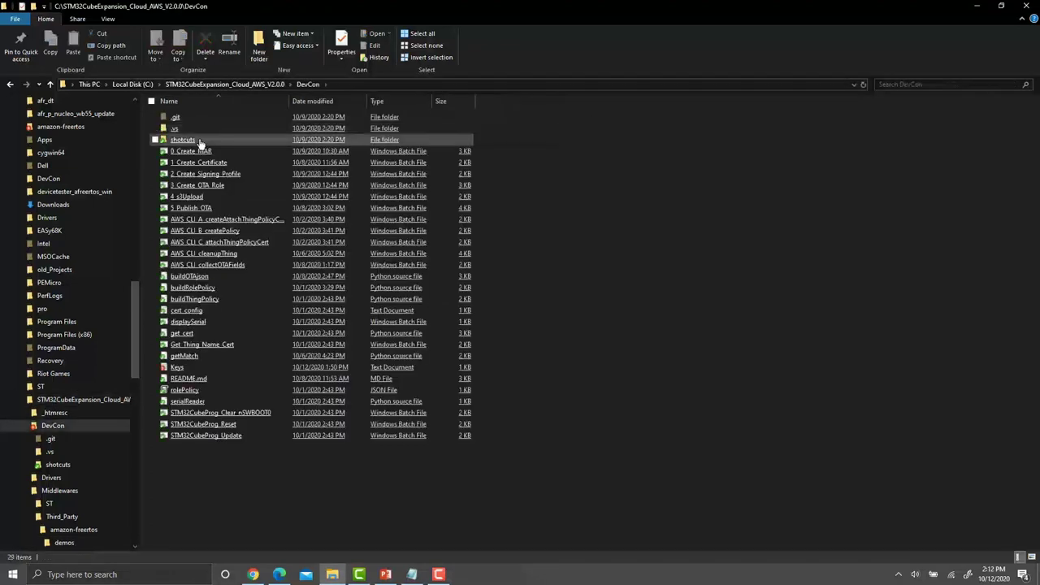
double_click(200, 140)
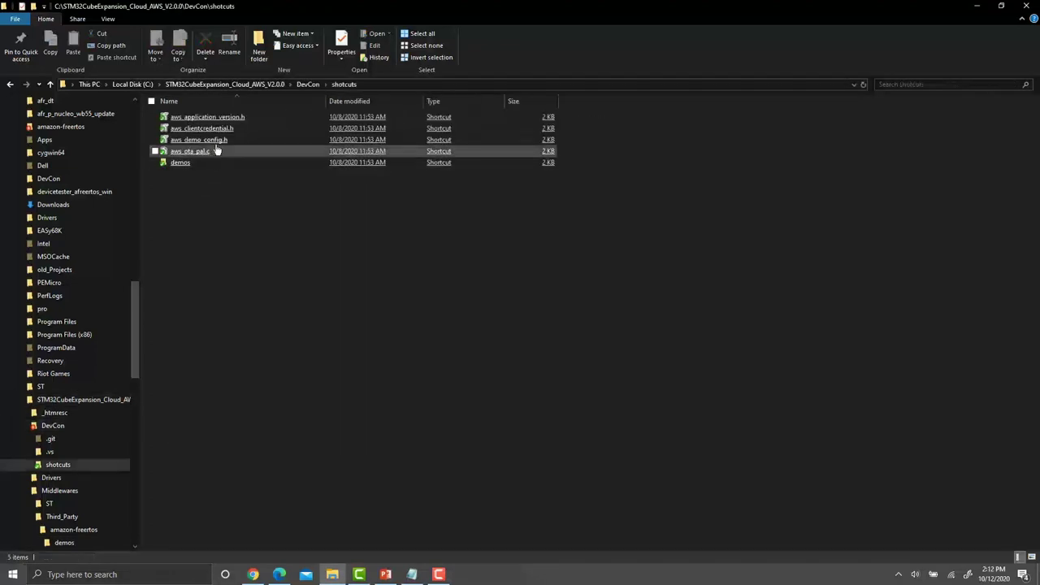
double_click(216, 143)
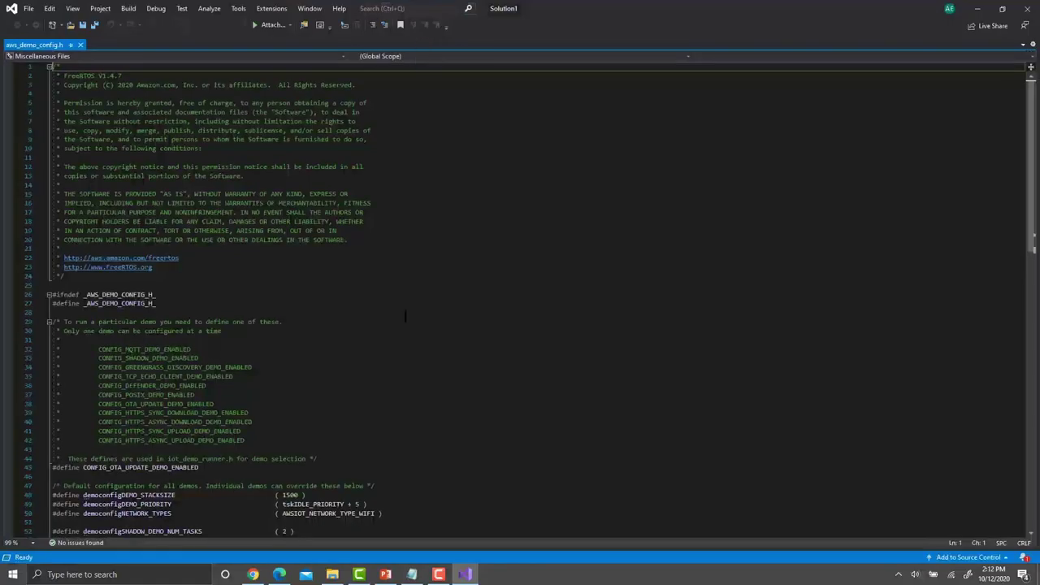
Step: Replace the enabled demo define on line 45 of aws_demo_config.h with CONFIG_SHADOW_DEMO_ENABLED, and save the file
scroll(406, 316, down, 4)
scroll(398, 267, down, 10)
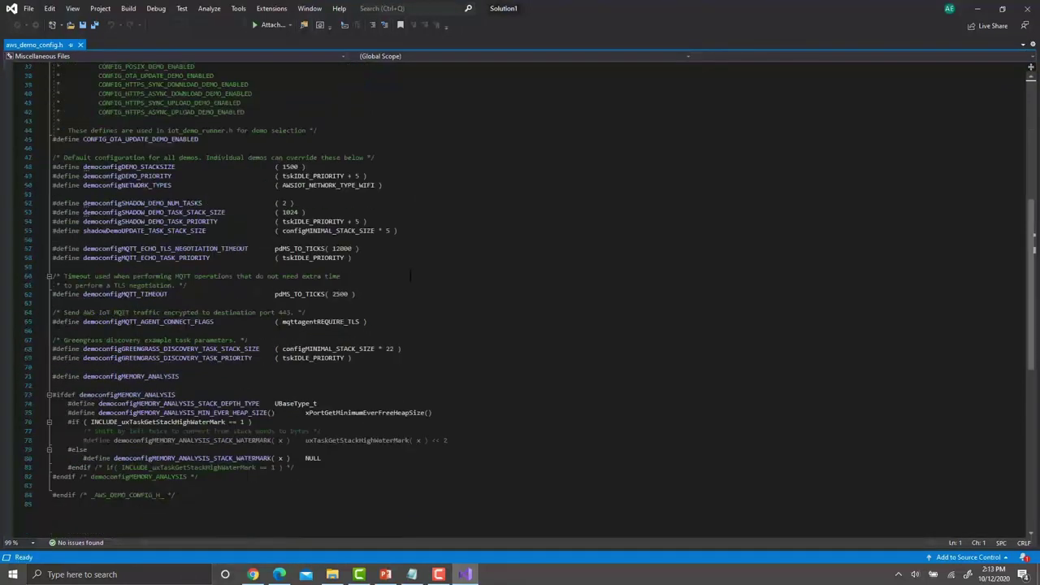
scroll(411, 276, up, 5)
scroll(410, 276, up, 4)
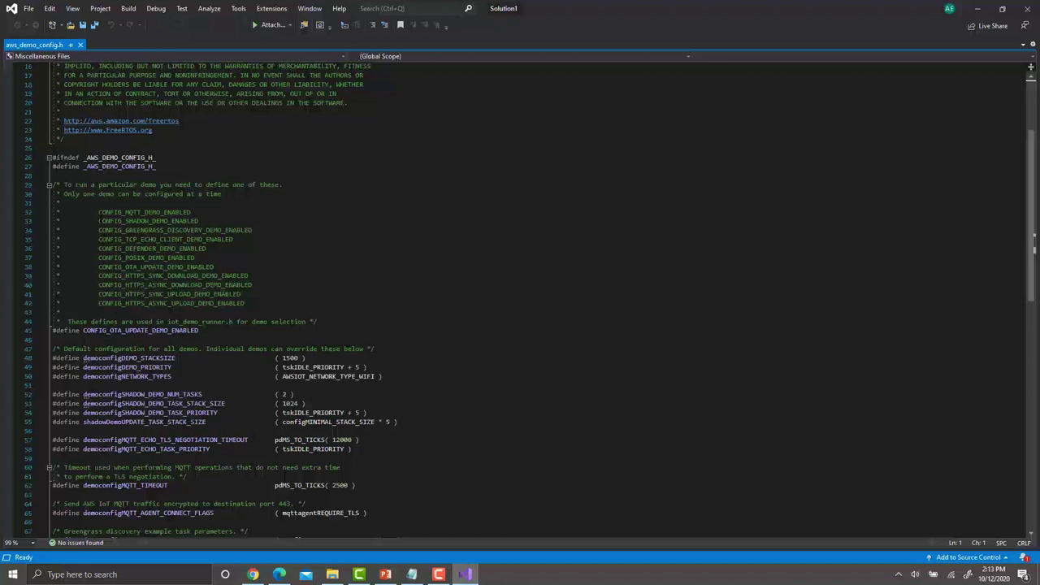
drag(99, 221, 198, 218)
key(ctrl+c)
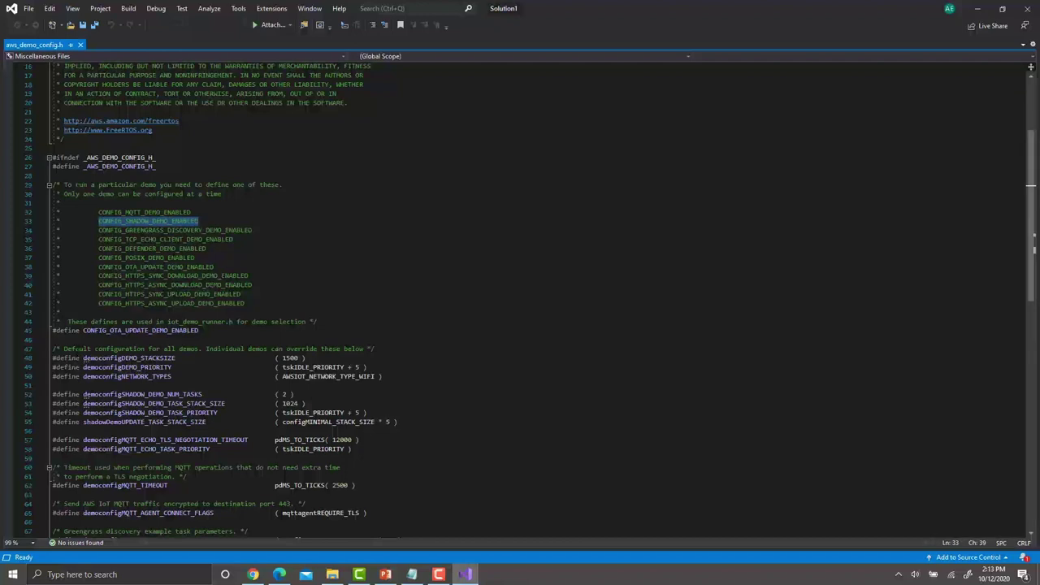
drag(199, 331, 81, 330)
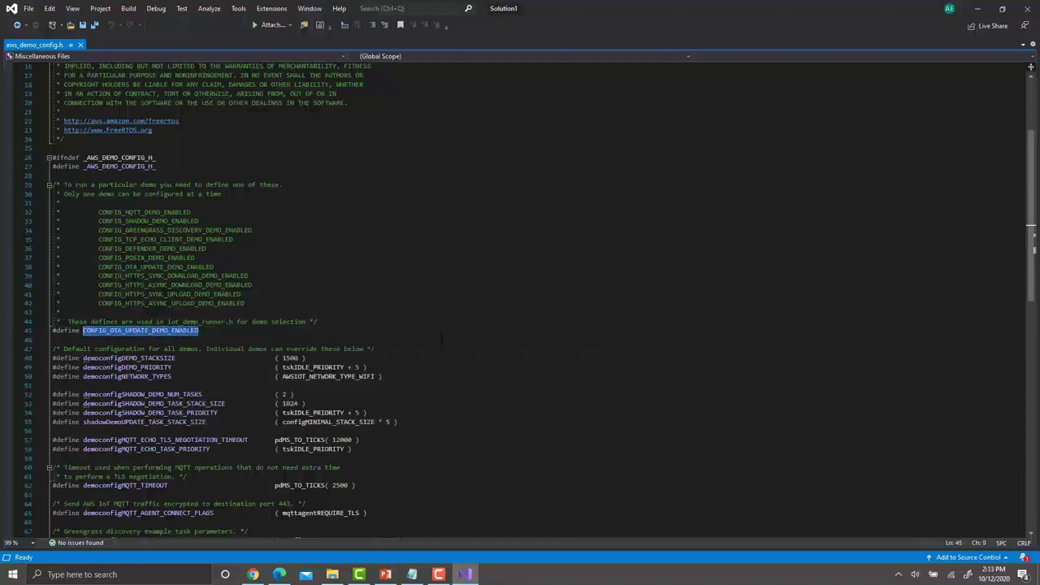
key(ctrl+v)
click(374, 267)
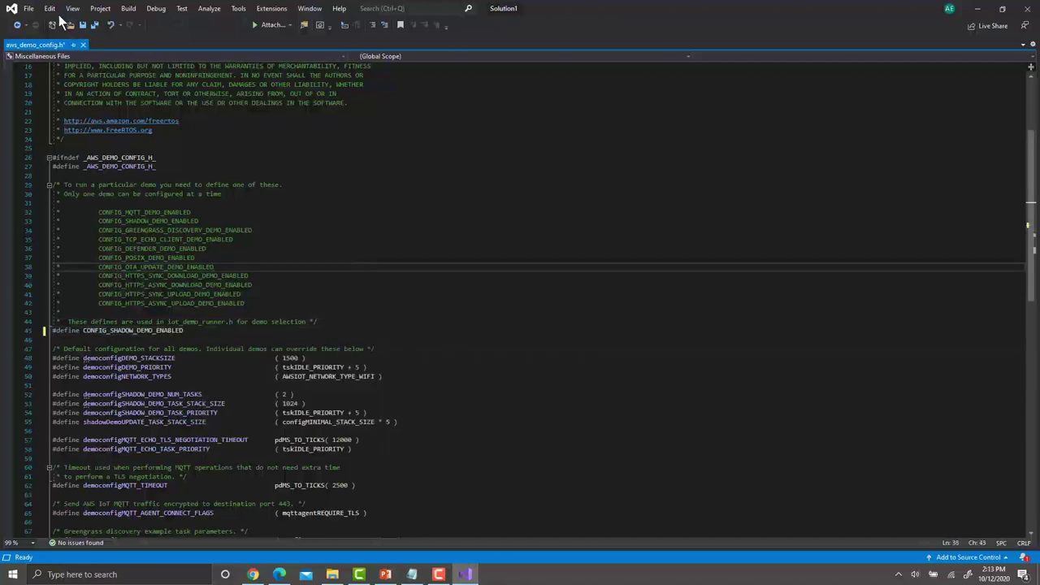
click(28, 10)
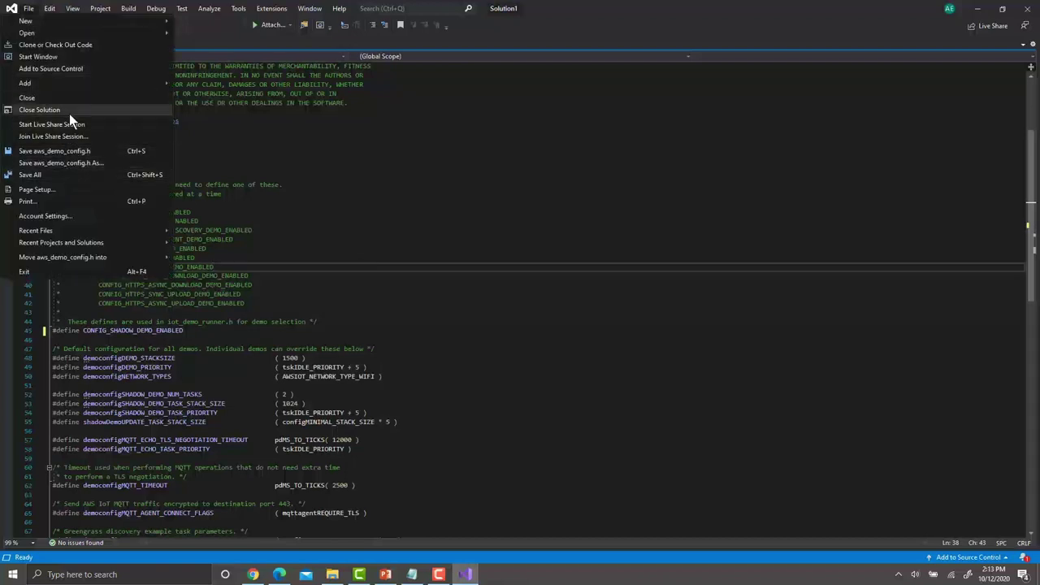
click(70, 173)
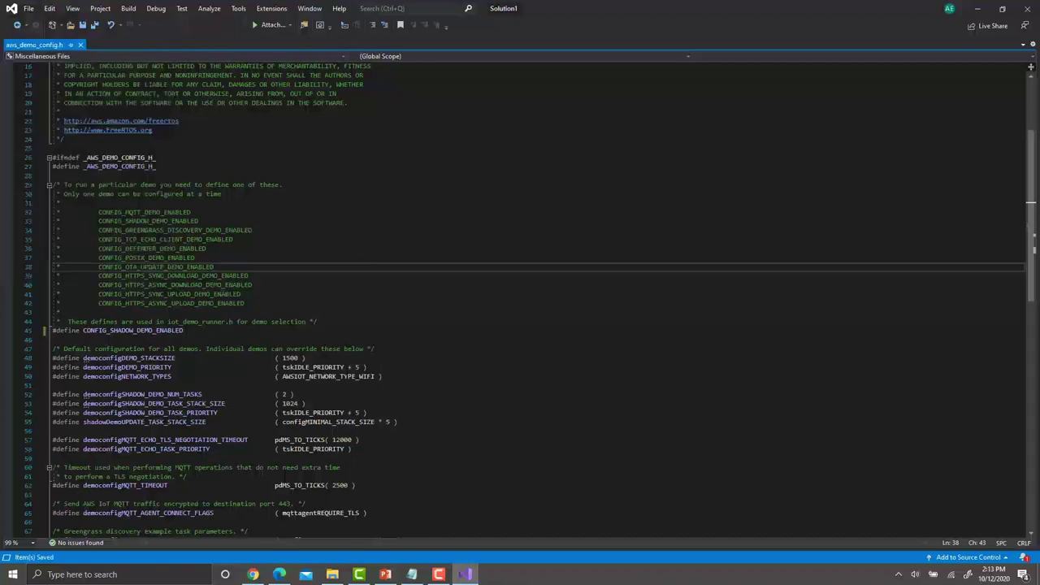
click(458, 347)
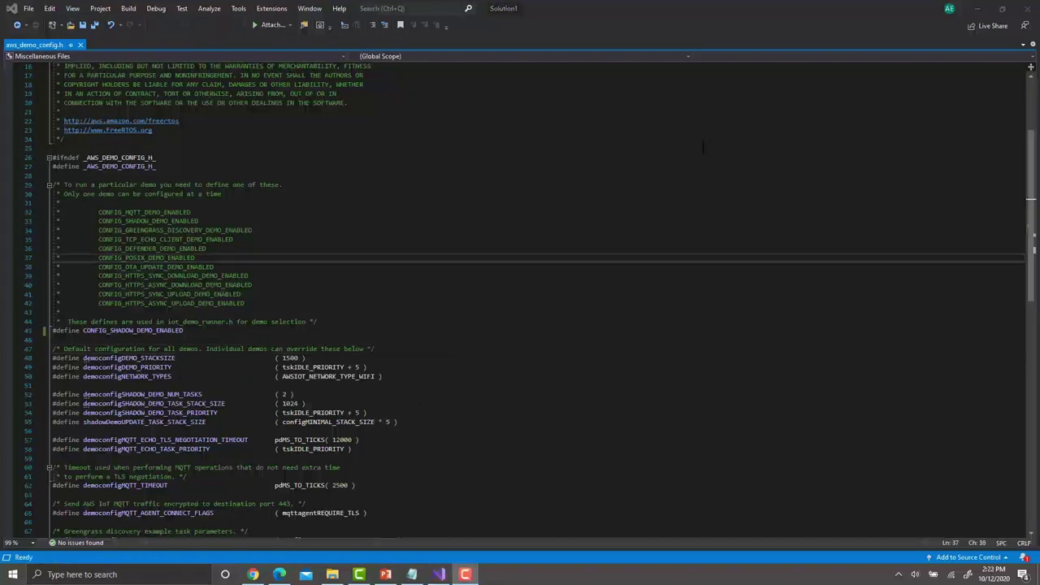
Step: Return to the shotcuts folder in File Explorer and open aws_clientcredential.h at the clientcredentialMQTT_BROKER_ENDPOINT define
click(979, 10)
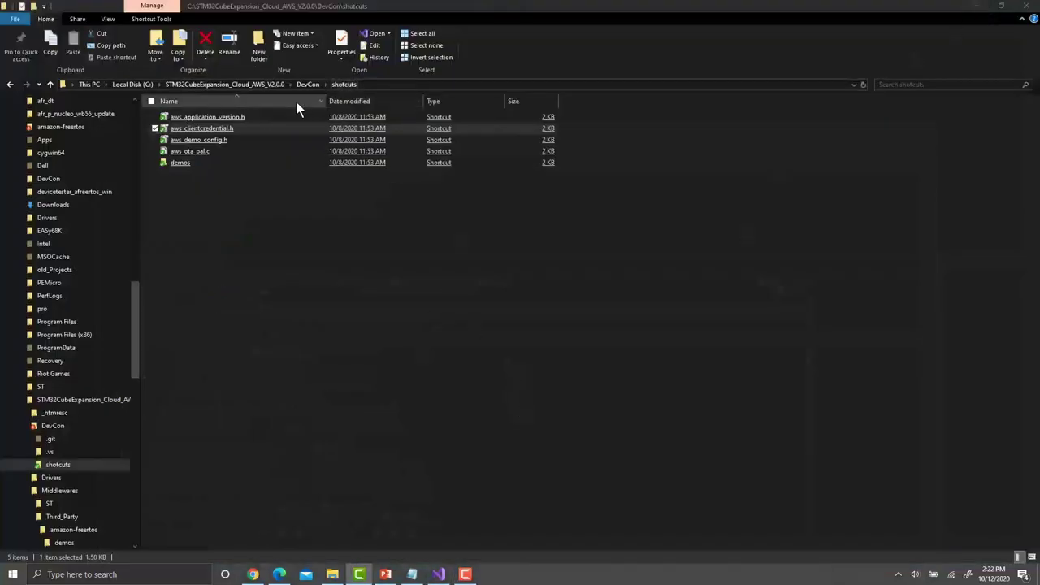
double_click(206, 130)
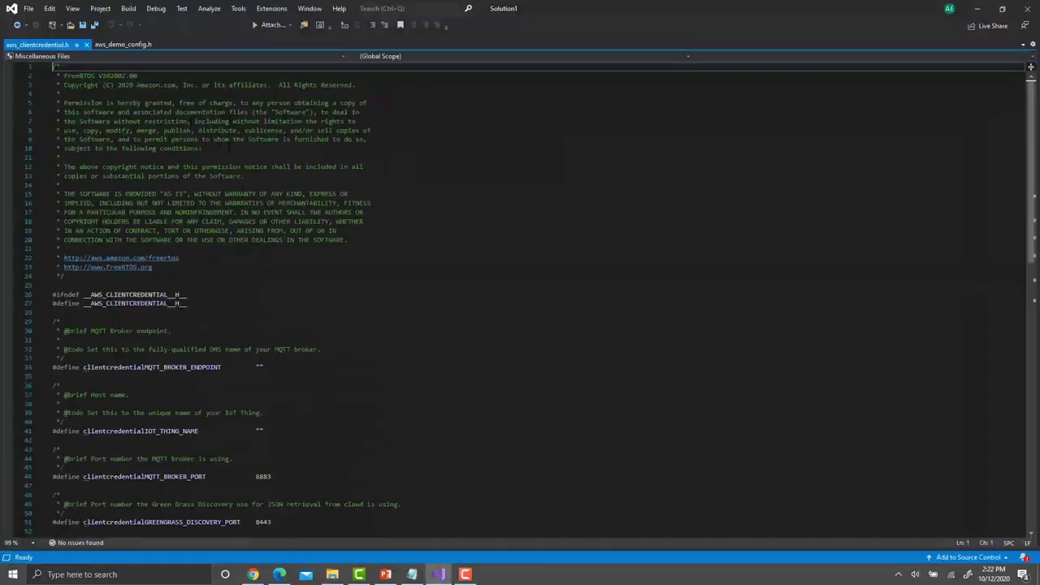
scroll(276, 185, down, 6)
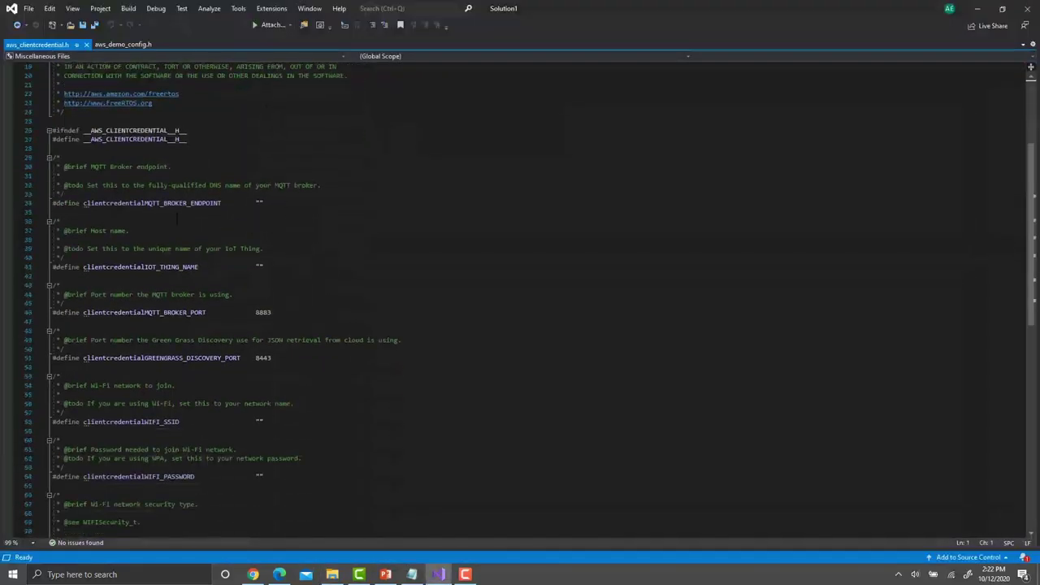
mouse_move(147, 206)
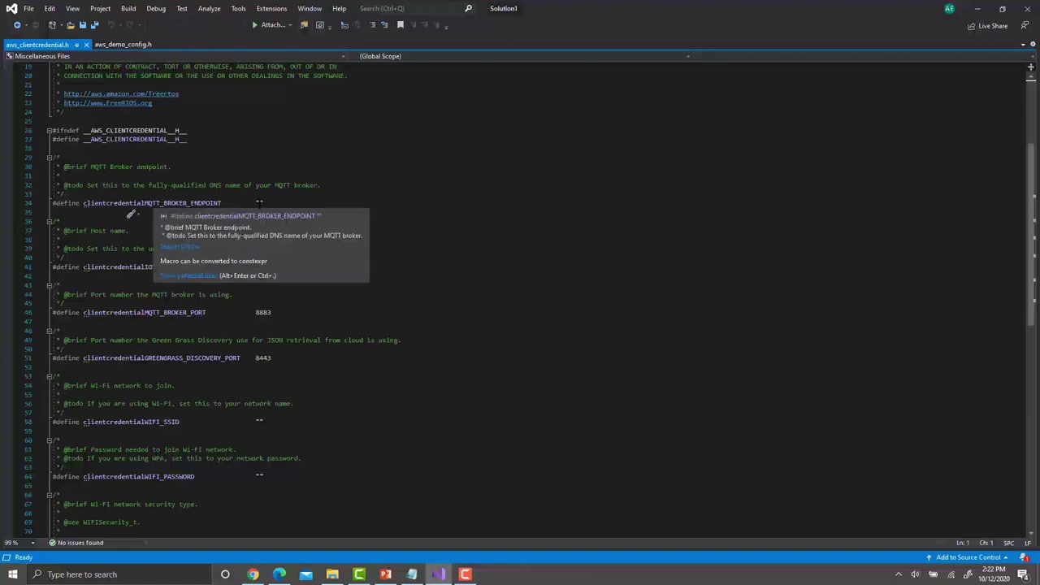
click(431, 207)
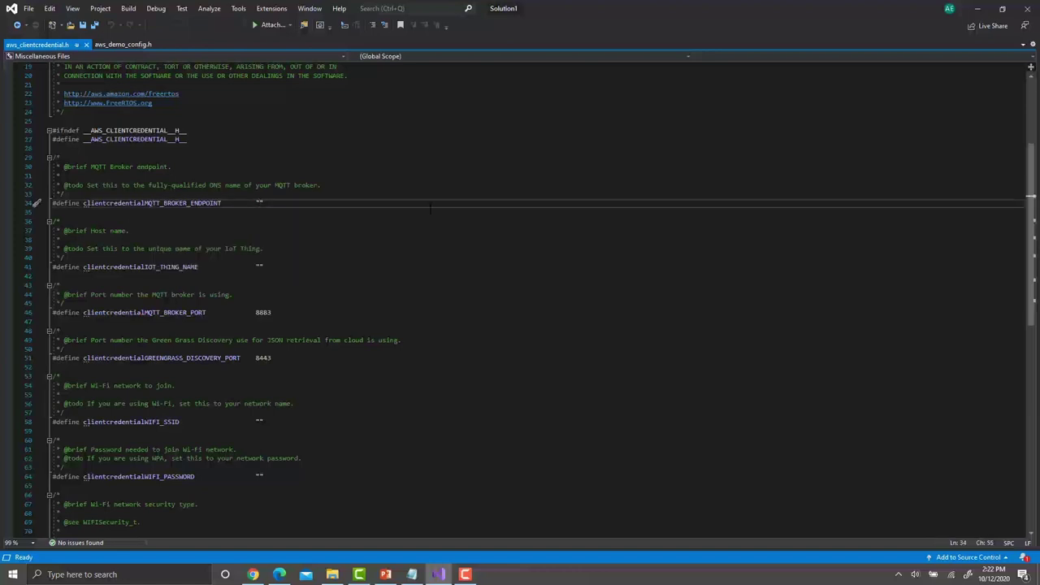
Step: Copy the Dev endpoint from Keys in Notepad into the quotes of clientcredentialMQTT_BROKER_ENDPOINT in aws_clientcredential.h
click(412, 574)
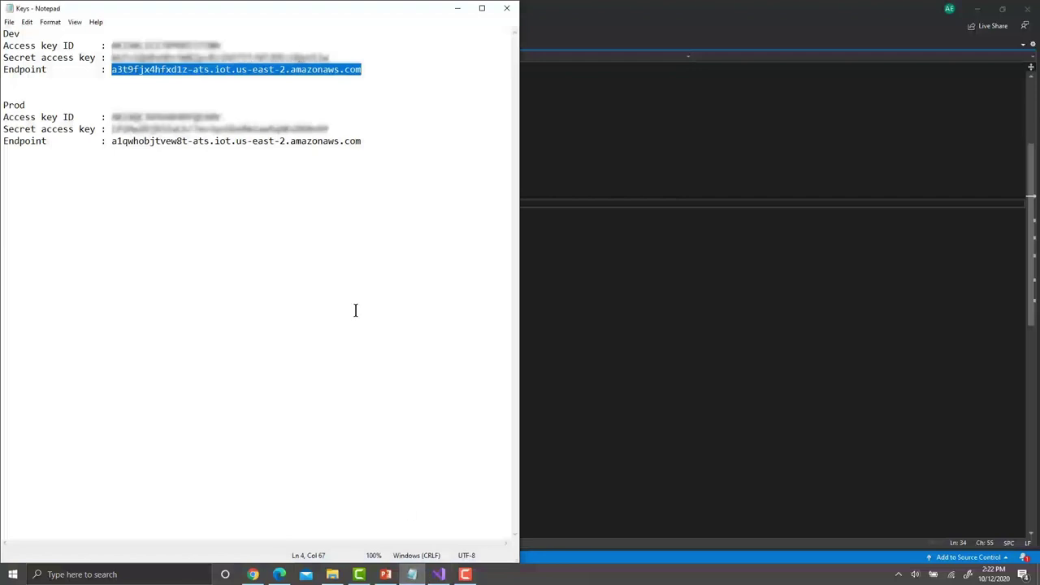
click(239, 70)
click(112, 70)
drag(112, 70, 364, 69)
key(ctrl+c)
key(alt+Tab)
click(258, 203)
key(ctrl+v)
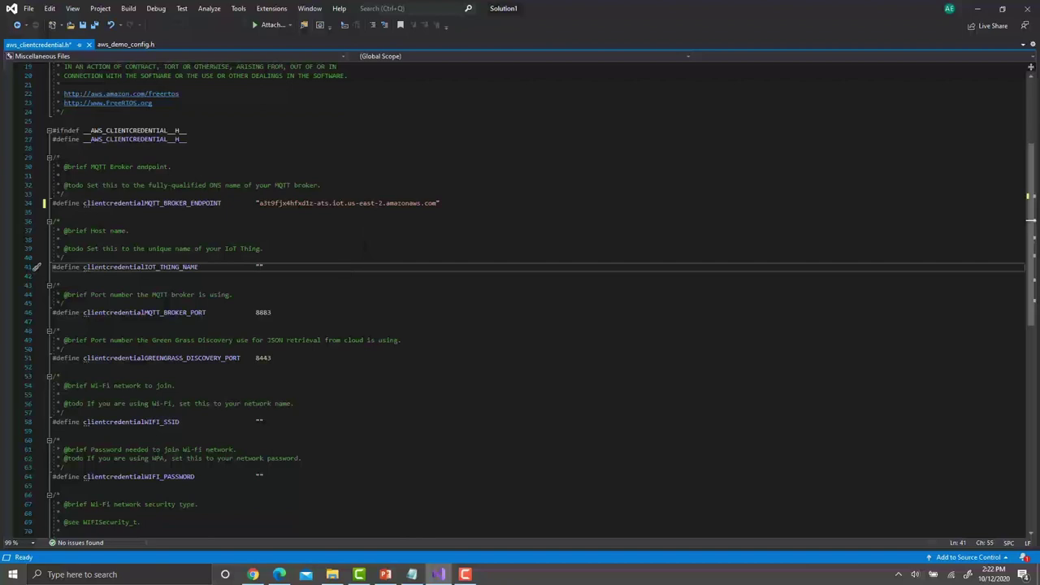
Step: Set clientcredentialIOT_THING_NAME to "C201300028", keeping the closing quote on the same line
key(alt+Tab)
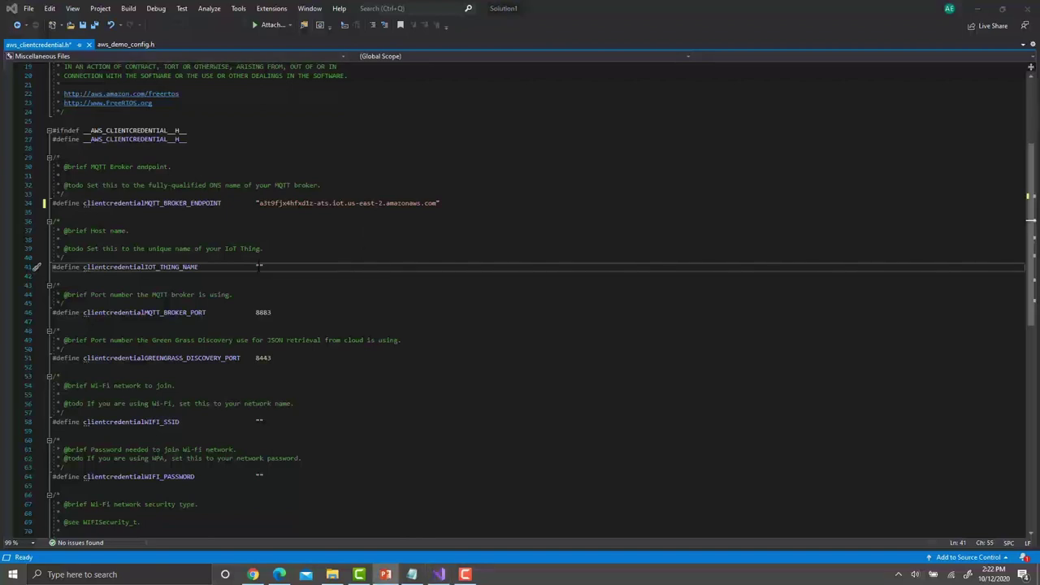
key(alt+Tab)
text(C201300028)
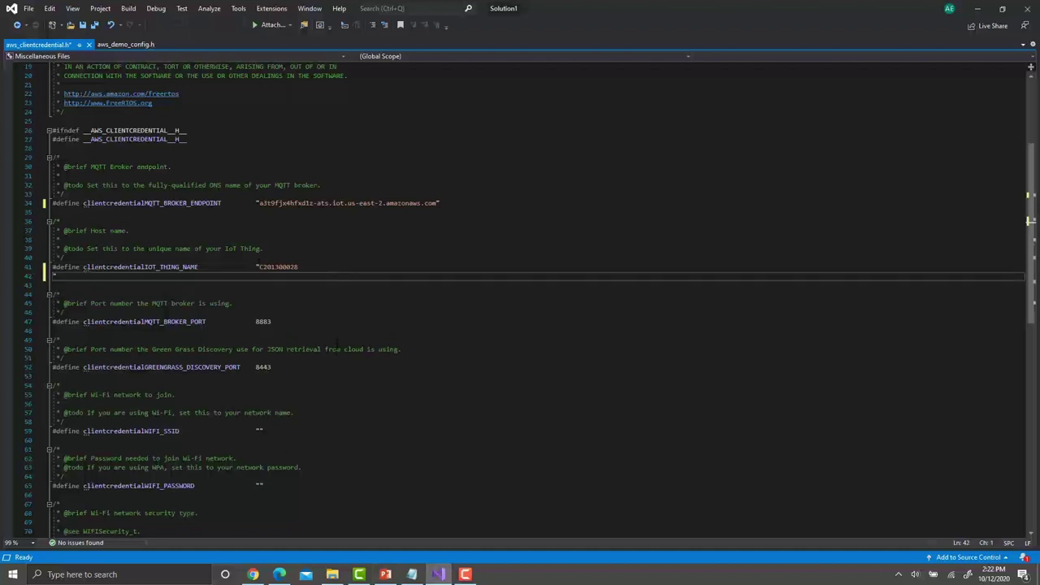
key(BackSpace)
Step: Set clientcredentialWIFI_SSID to "MYSSID"
scroll(286, 368, down, 1)
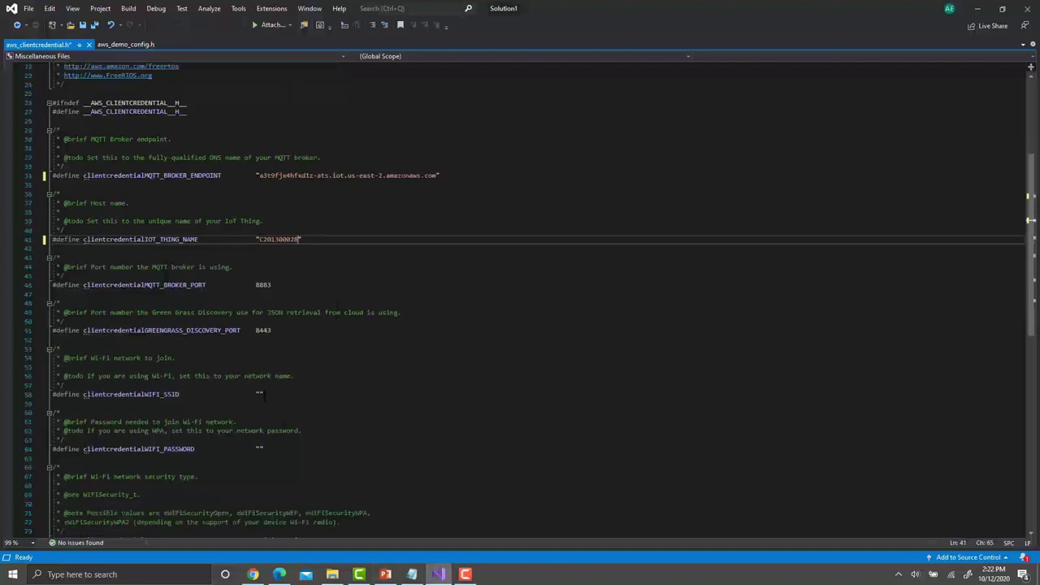
click(259, 394)
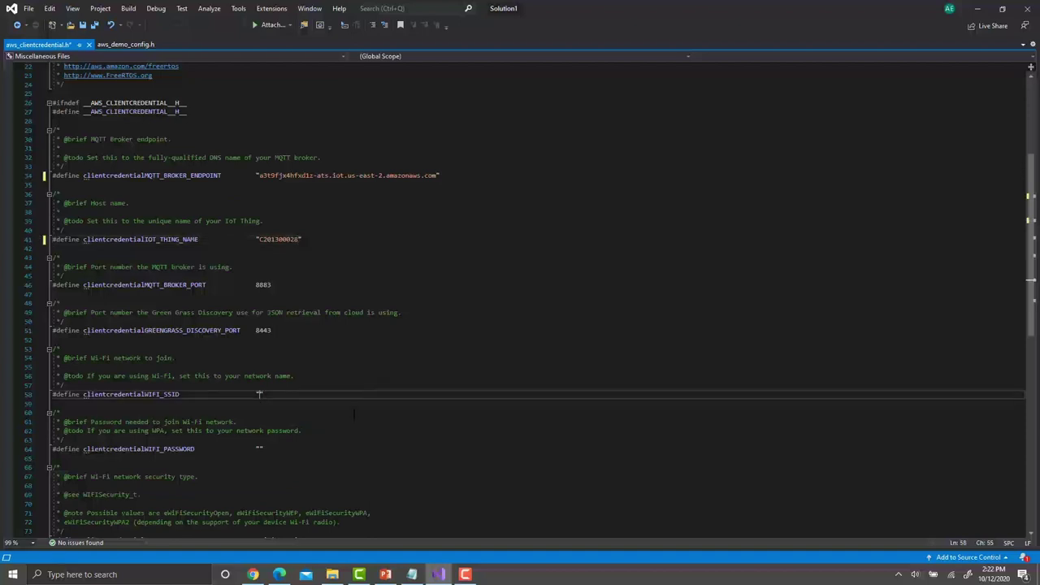
key(alt+Tab)
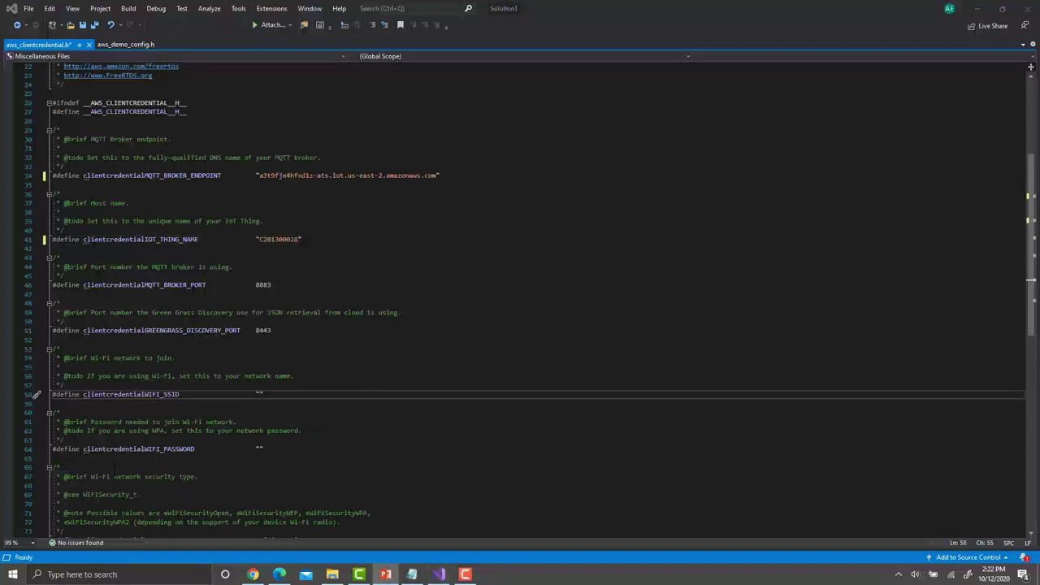
key(alt+Tab)
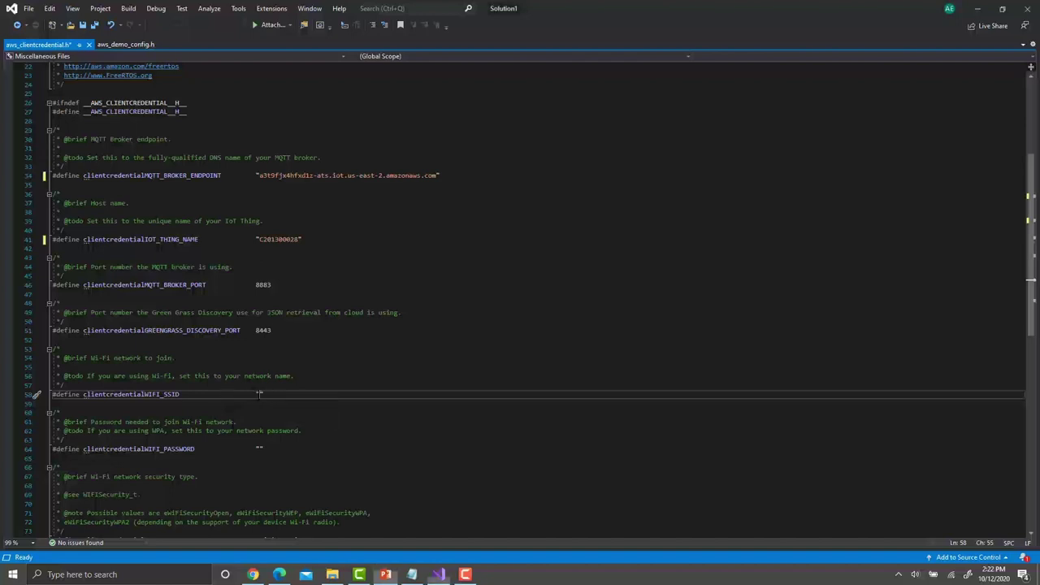
text(MYSSID)
key(BackSpace)
Step: Enter the Wi-Fi password in the clientcredentialWIFI_PASSWORD define and save the edited files
key(alt+Tab)
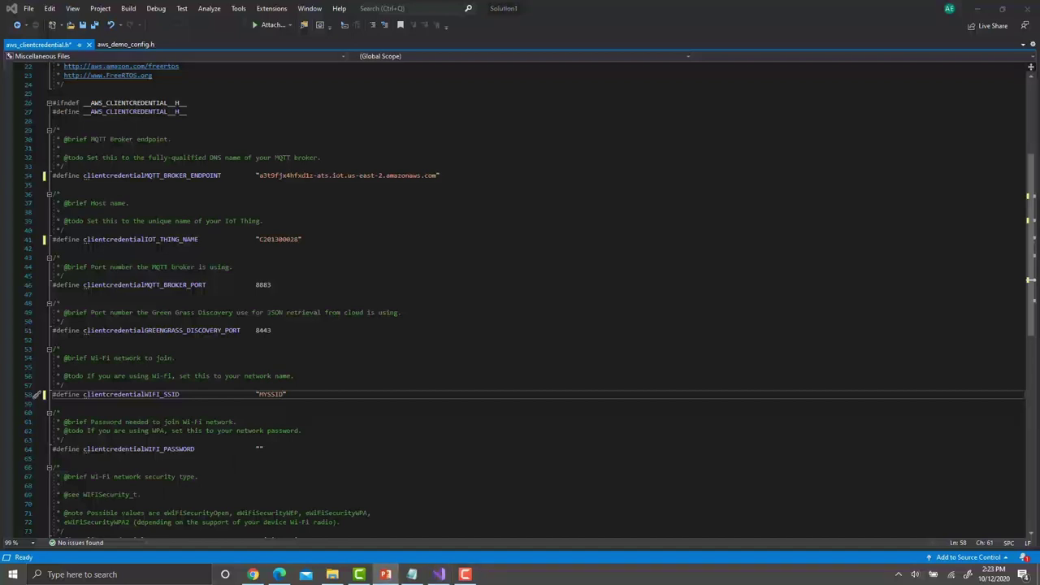
click(260, 449)
key(ctrl+v)
key(BackSpace)
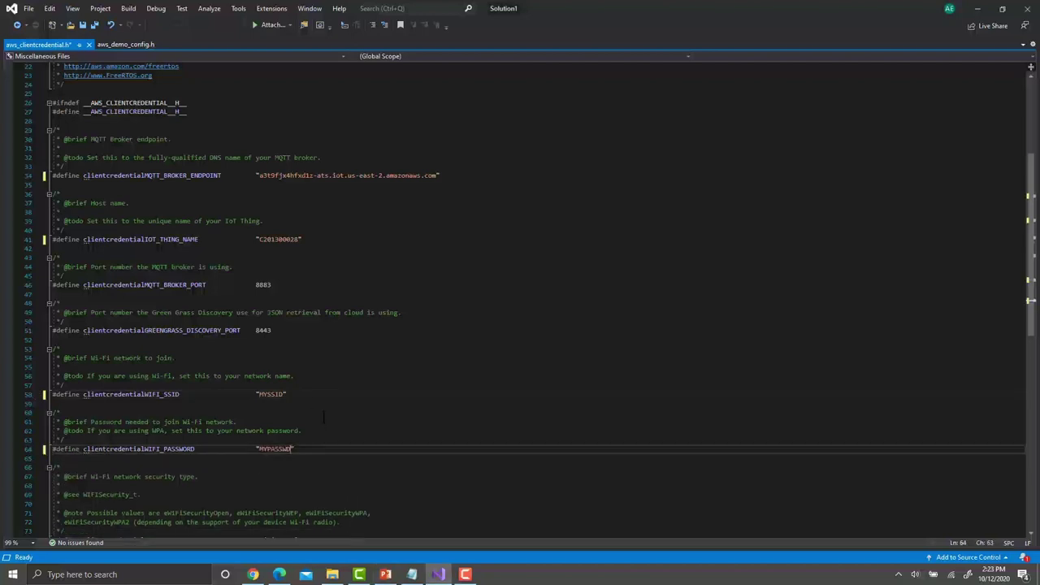
scroll(274, 255, down, 2)
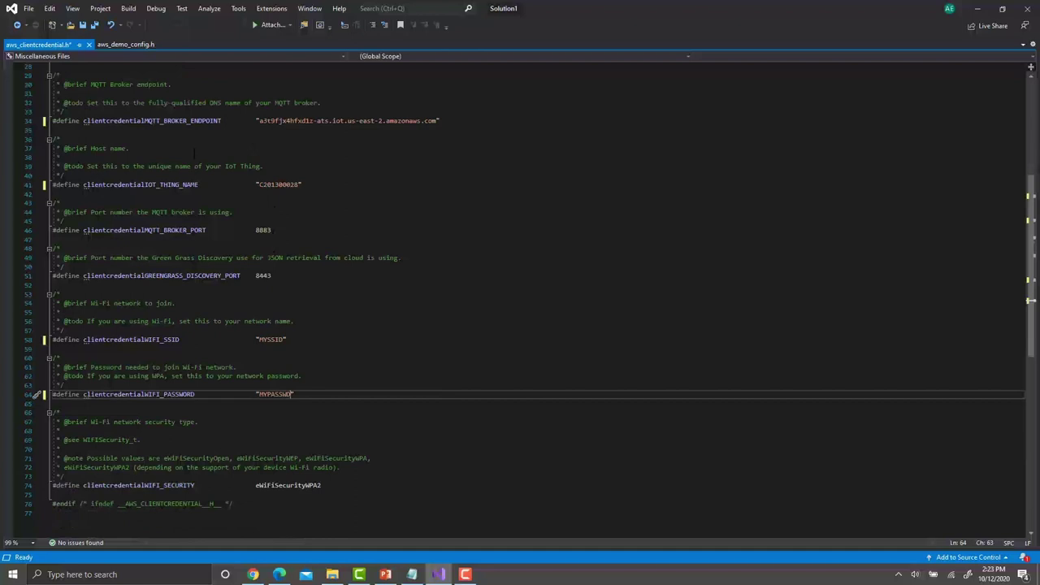
click(28, 10)
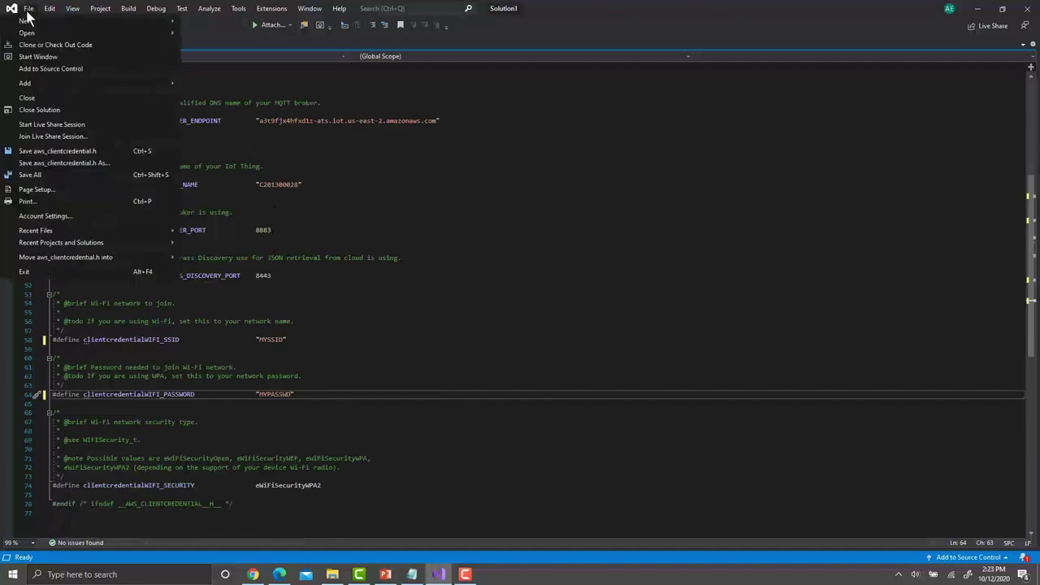
click(60, 174)
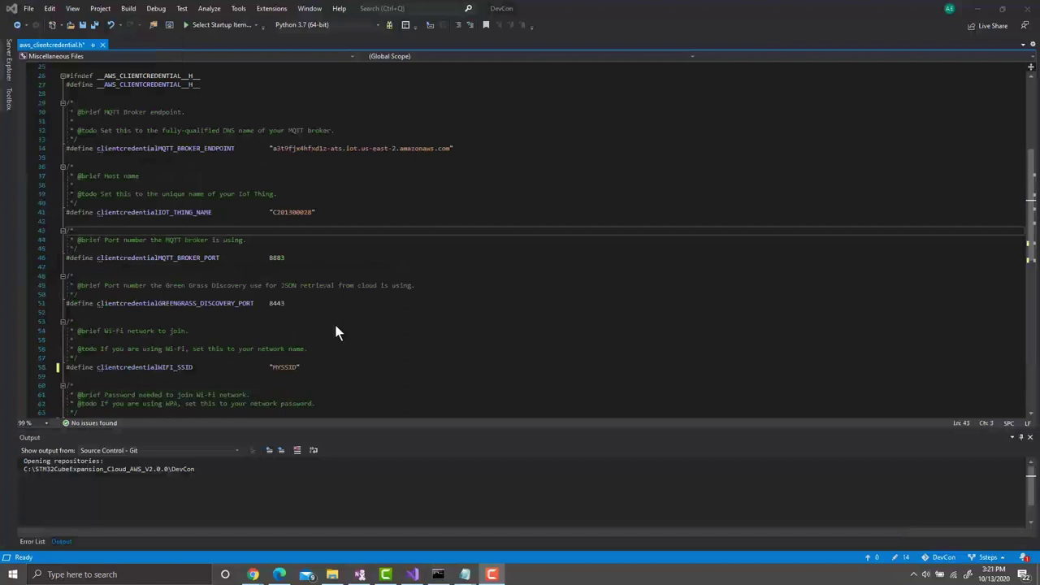
drag(273, 148, 451, 148)
click(384, 212)
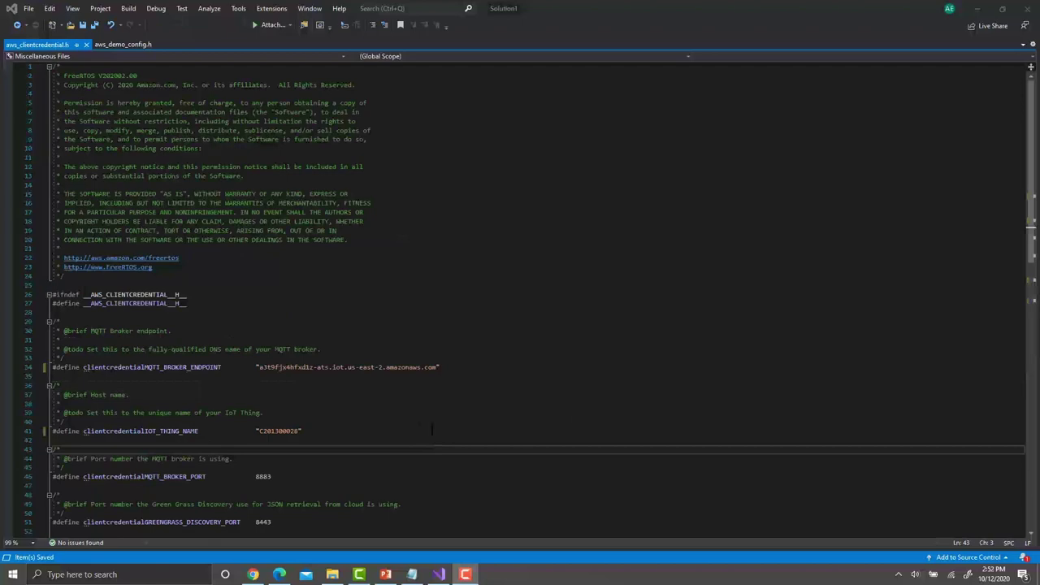
Step: Minimize the code editor and start STM32CubeIDE from the desktop with the workspace_1.3.0 workspace
click(981, 11)
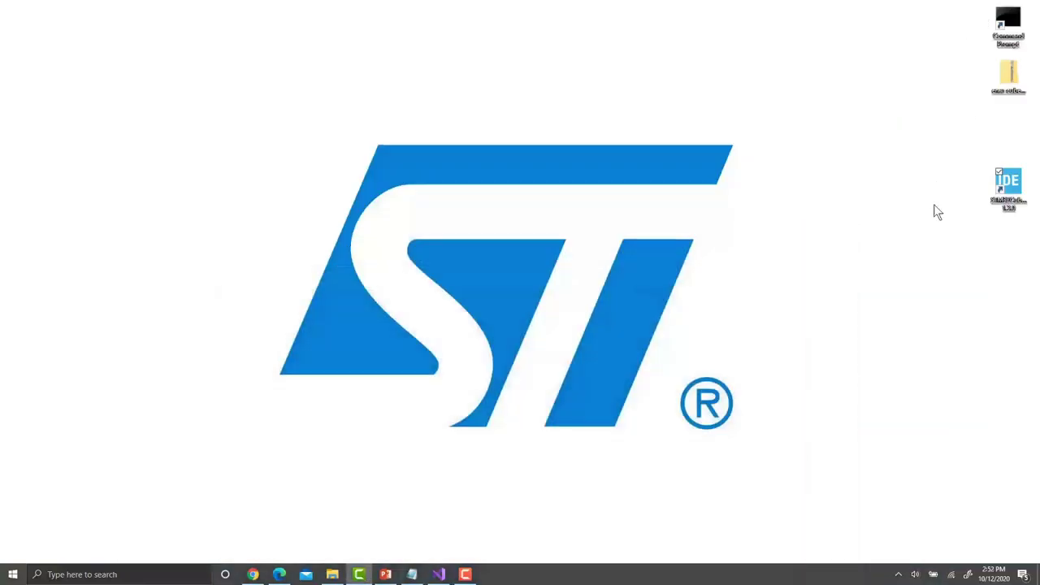
double_click(1011, 187)
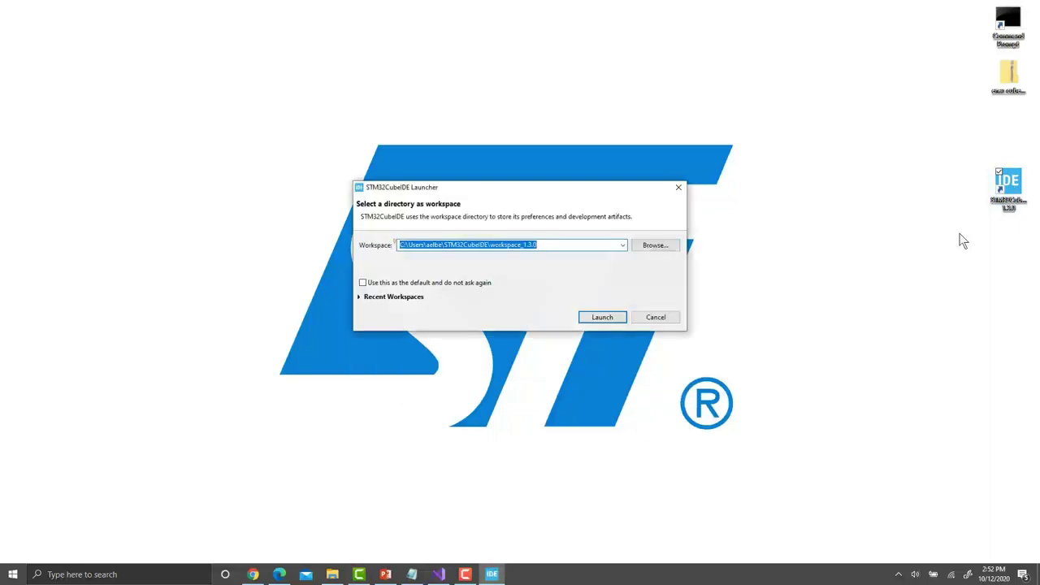
click(603, 317)
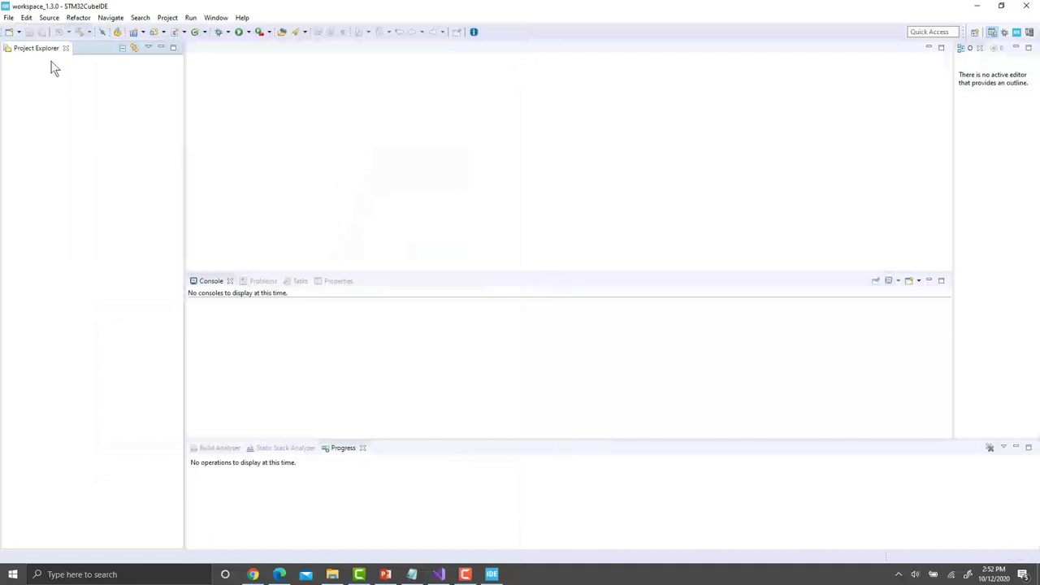
Step: Start a project import using the Existing Projects into Workspace wizard
click(10, 18)
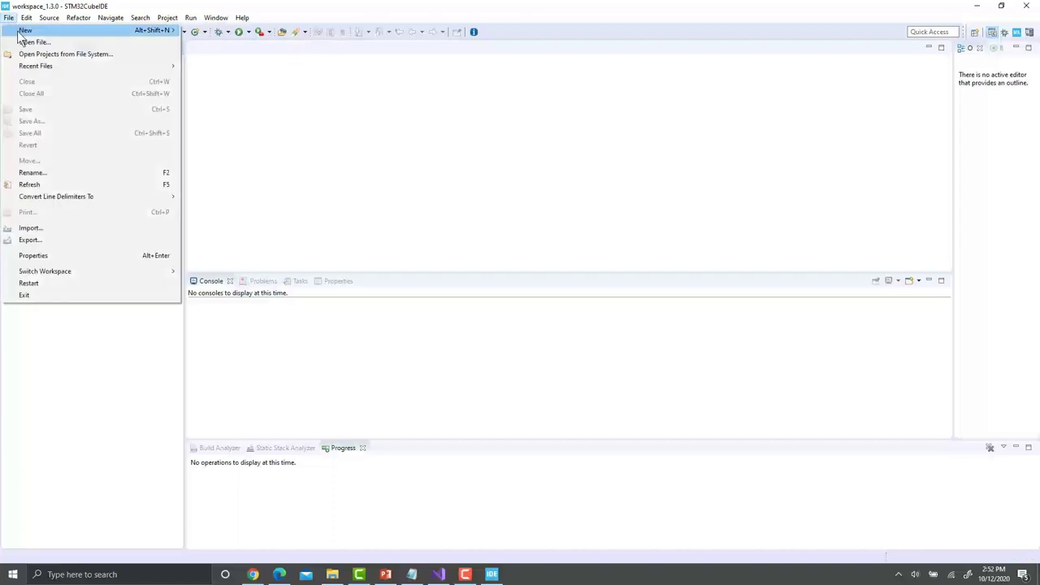
click(74, 229)
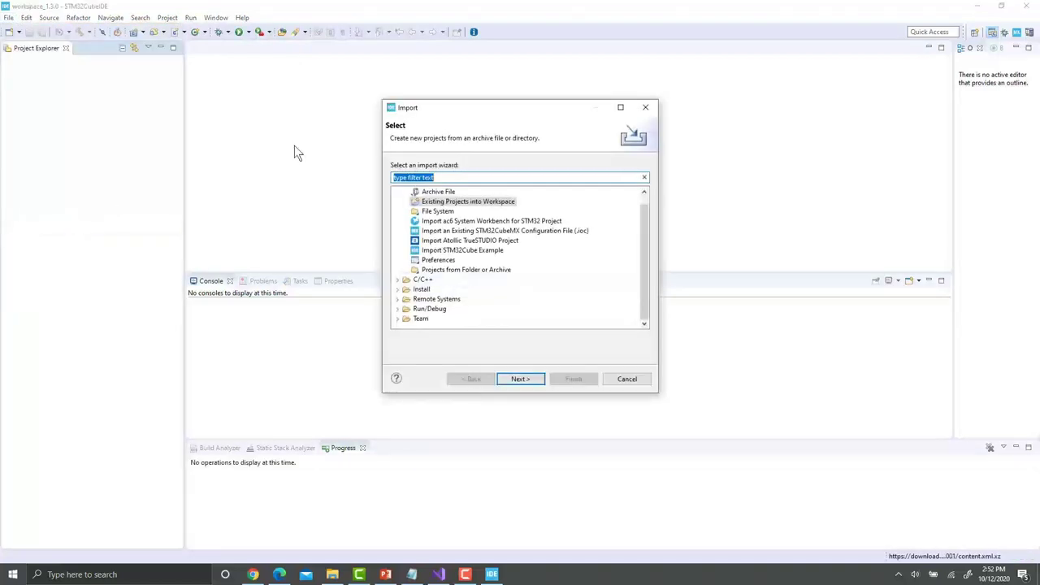
click(439, 212)
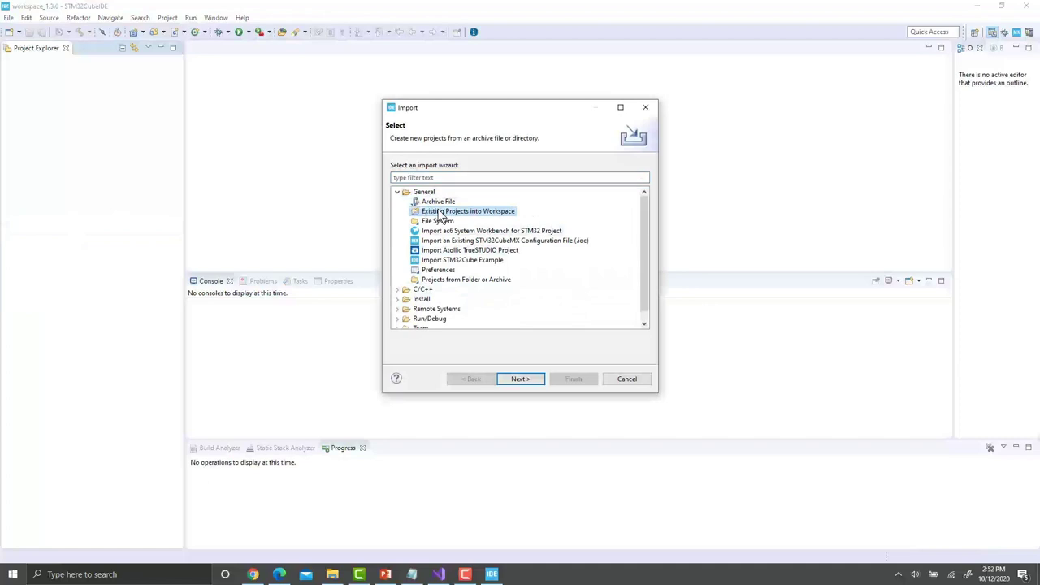
click(521, 378)
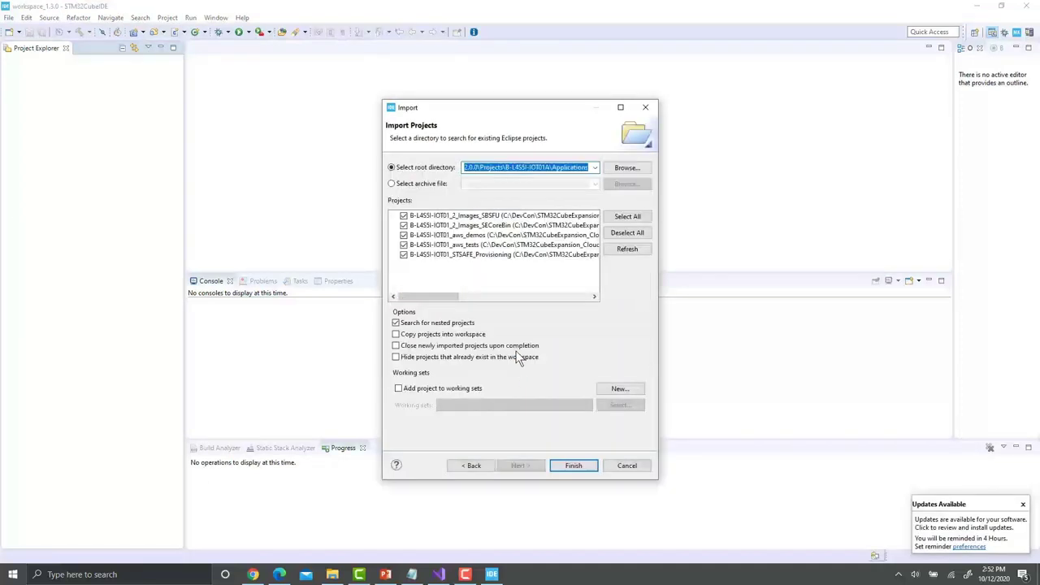
Step: Set the import root directory to C:\STM32CubeExpansion_Cloud_AWS_V2.0.0\Projects\B-L4S5I-IOT01A\Applications
click(622, 166)
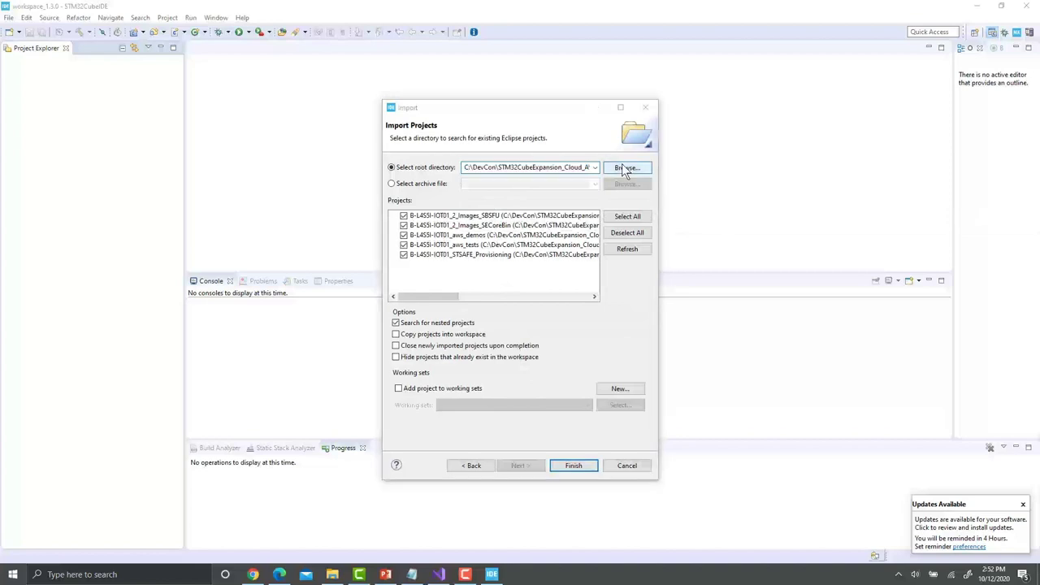
drag(615, 126, 377, 94)
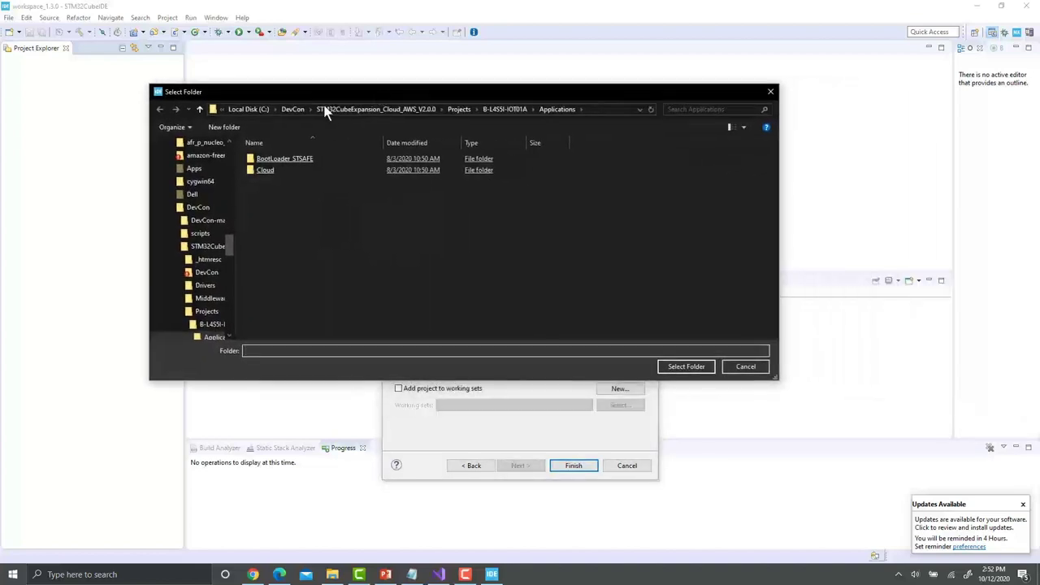
click(293, 109)
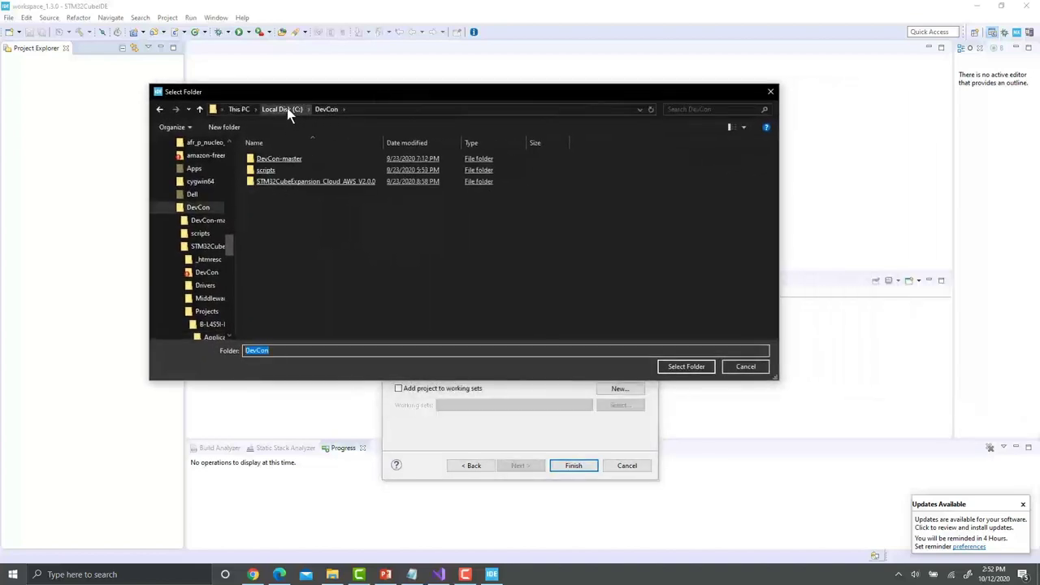
click(285, 109)
double_click(313, 290)
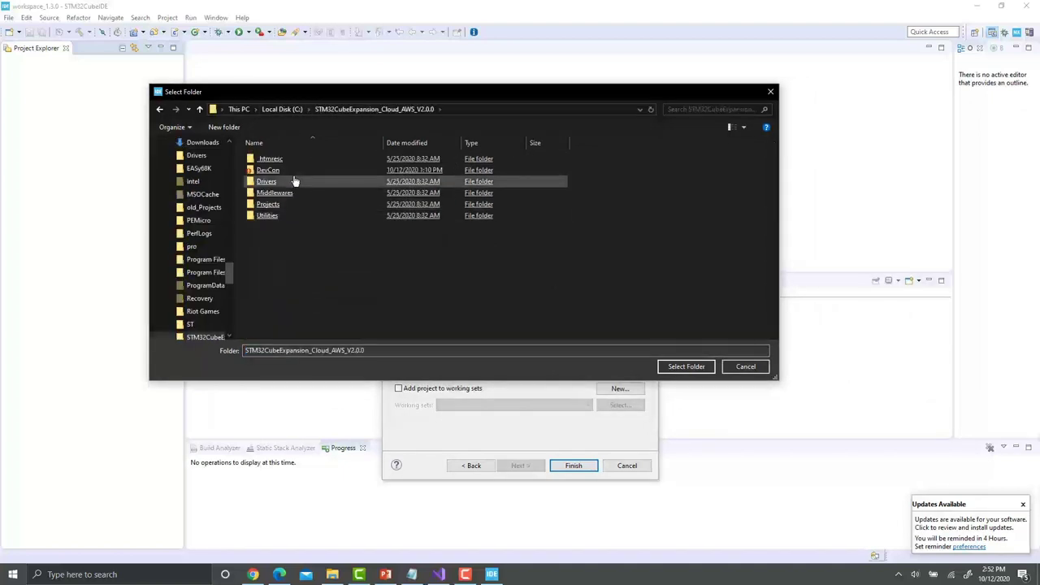
click(295, 208)
double_click(295, 208)
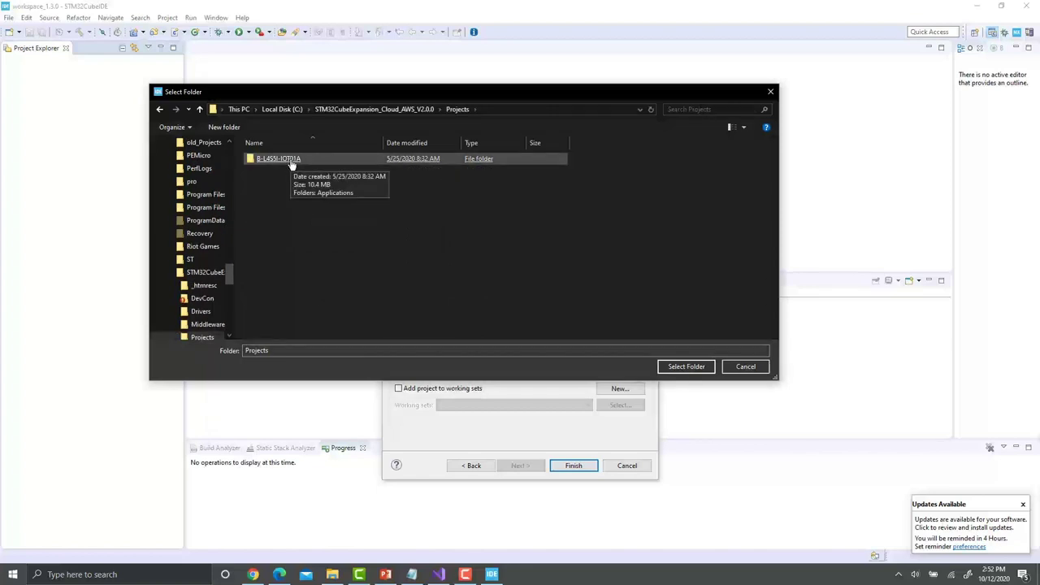
double_click(291, 160)
double_click(290, 160)
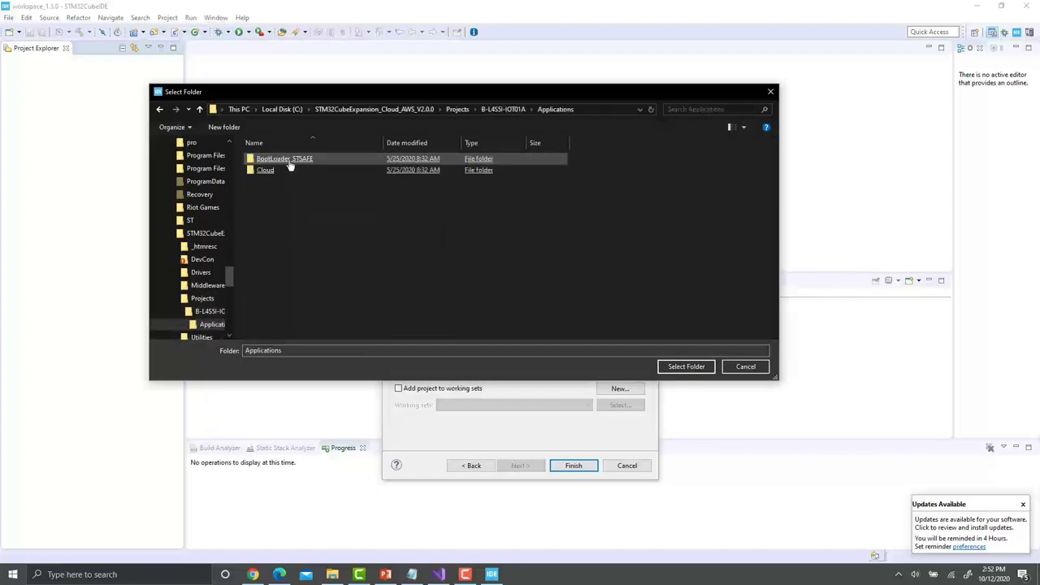
click(687, 367)
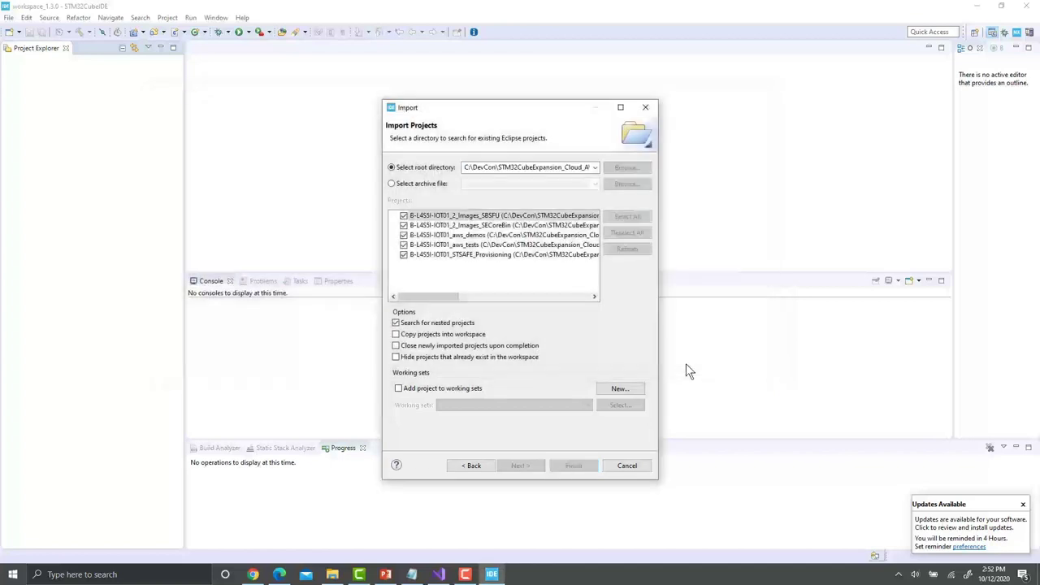
Step: Exclude the B-L4S5I-IOT01_aws_tests project and import the remaining projects into the workspace
click(405, 246)
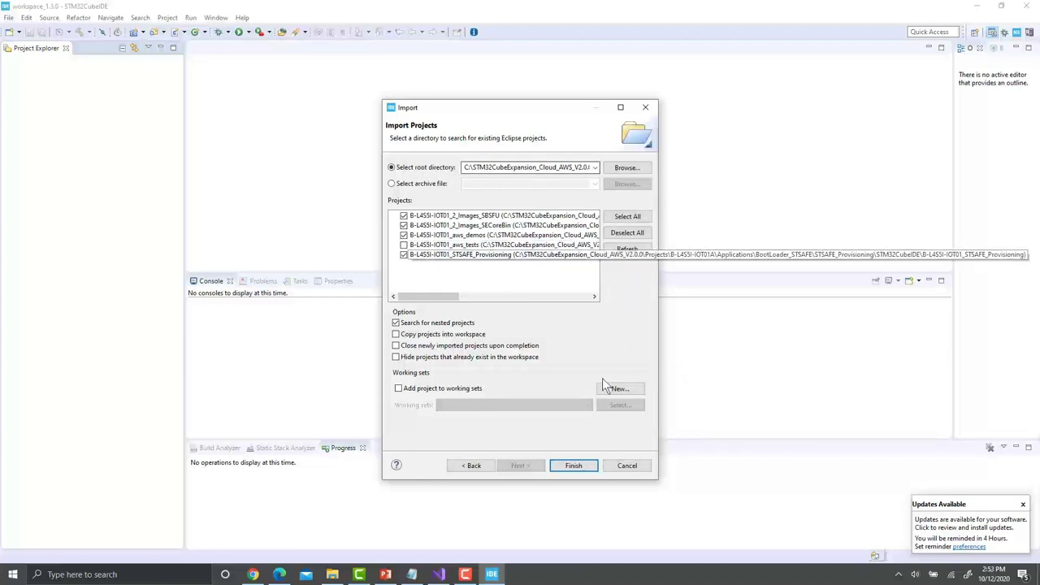
click(574, 468)
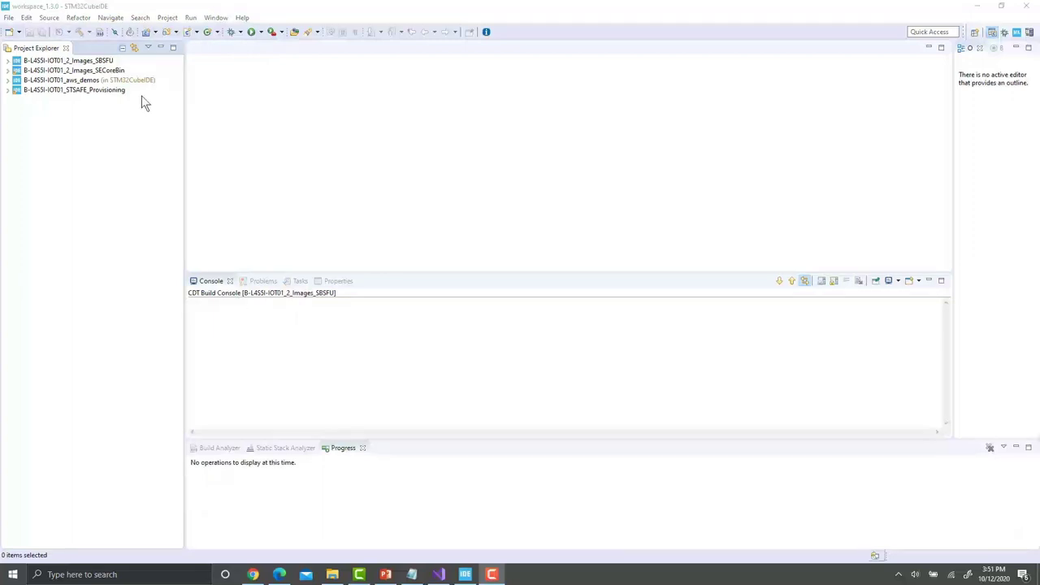
Step: Clean and build the B-L4S5I-IOT01_2_Images_SECoreBin project
right_click(106, 71)
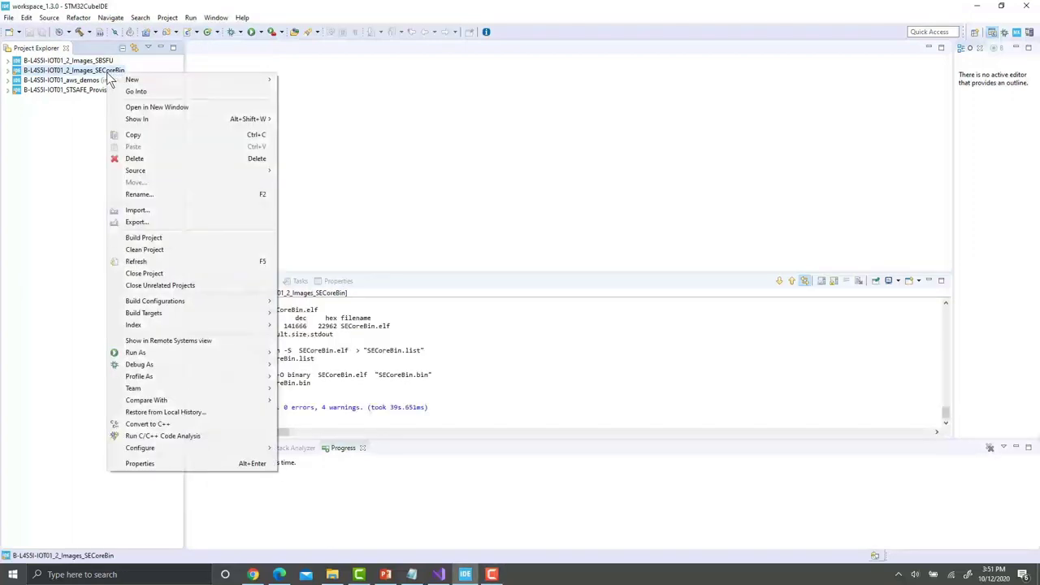
click(156, 251)
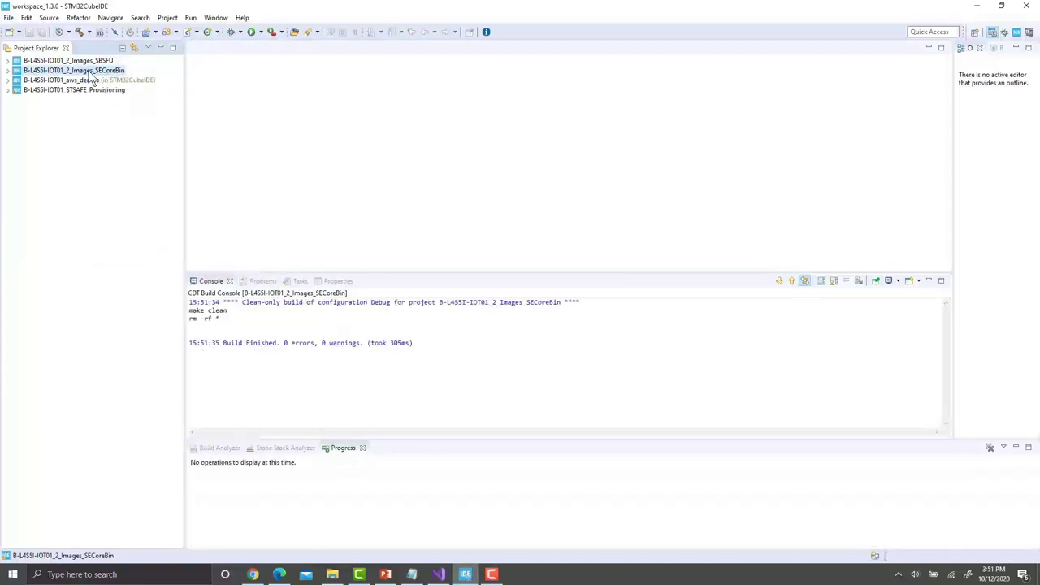
right_click(91, 73)
click(162, 237)
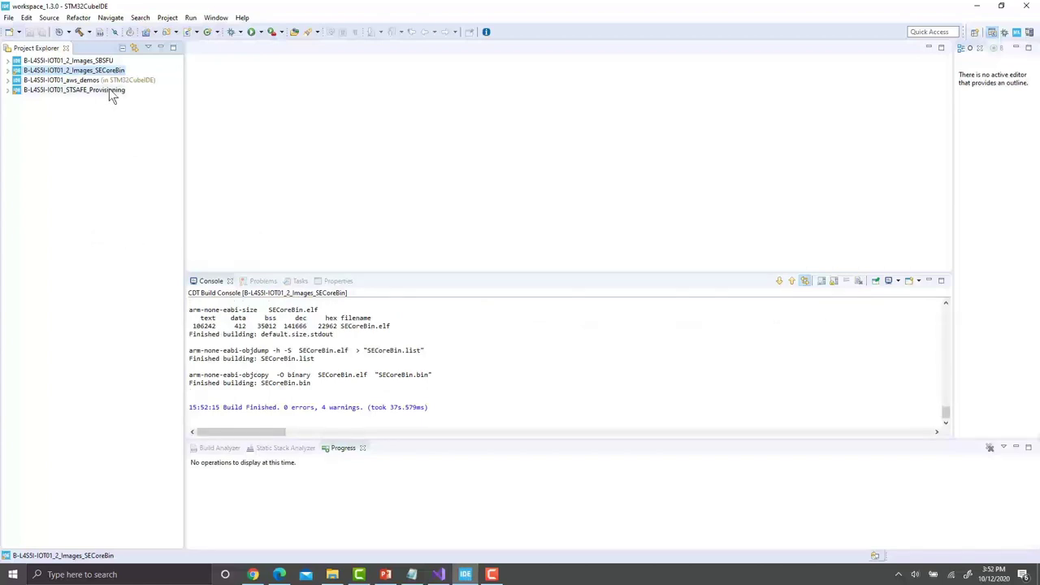
Step: Clean and build the B-L4S5I-IOT01_2_Images_SBSFU project
click(106, 62)
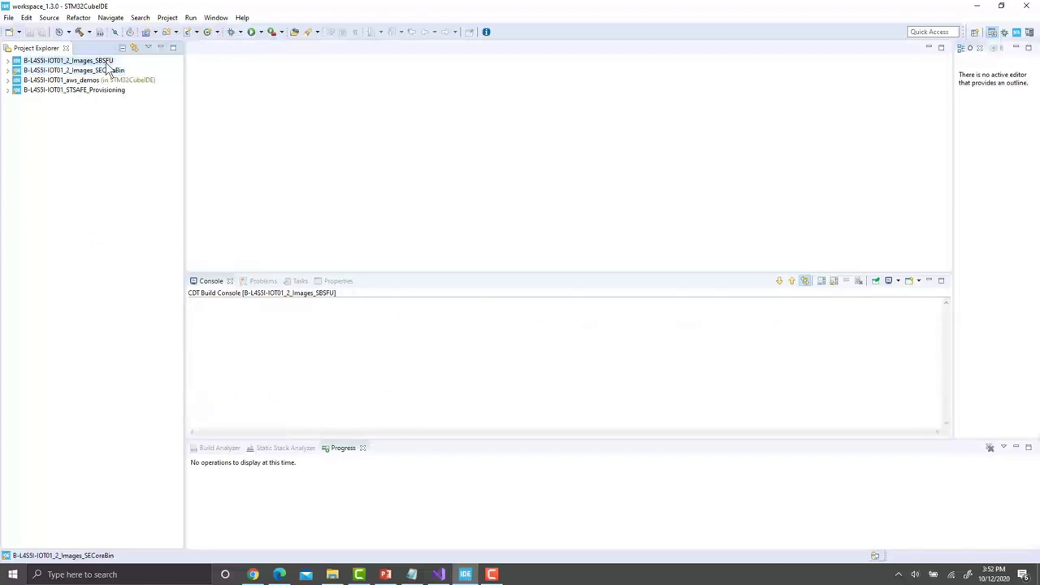
right_click(105, 63)
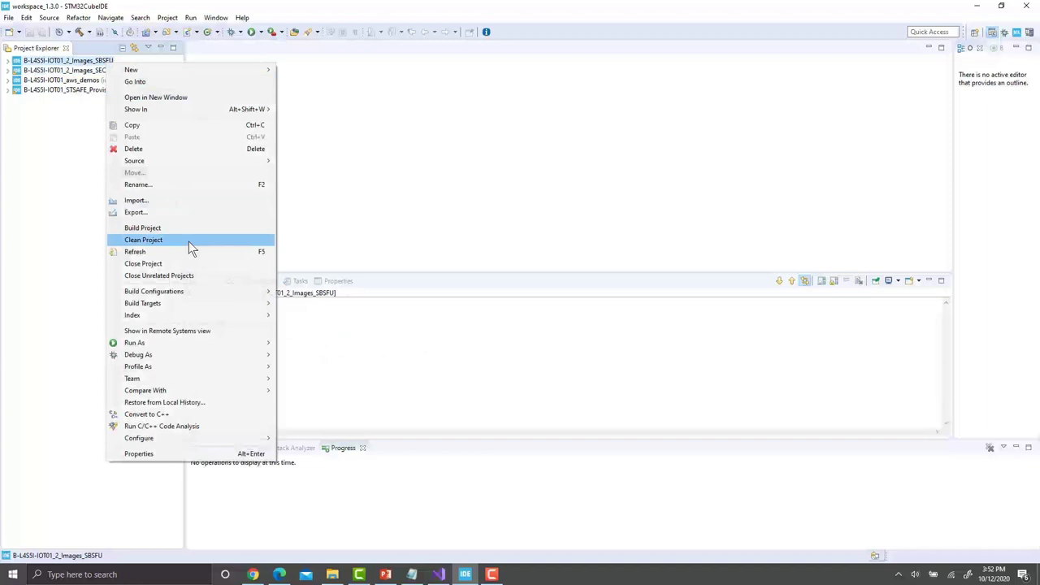
click(188, 241)
right_click(91, 64)
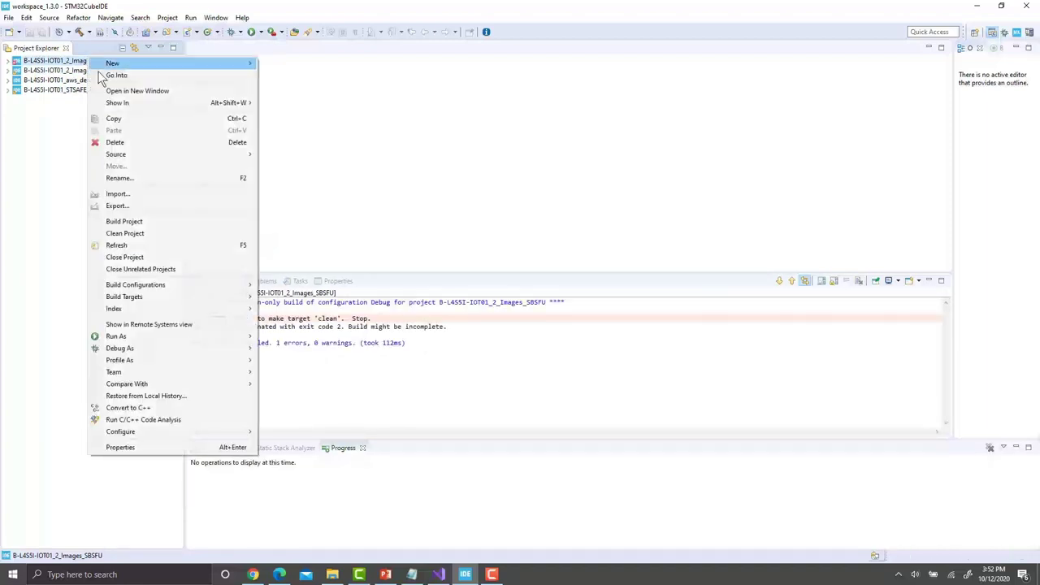
click(154, 220)
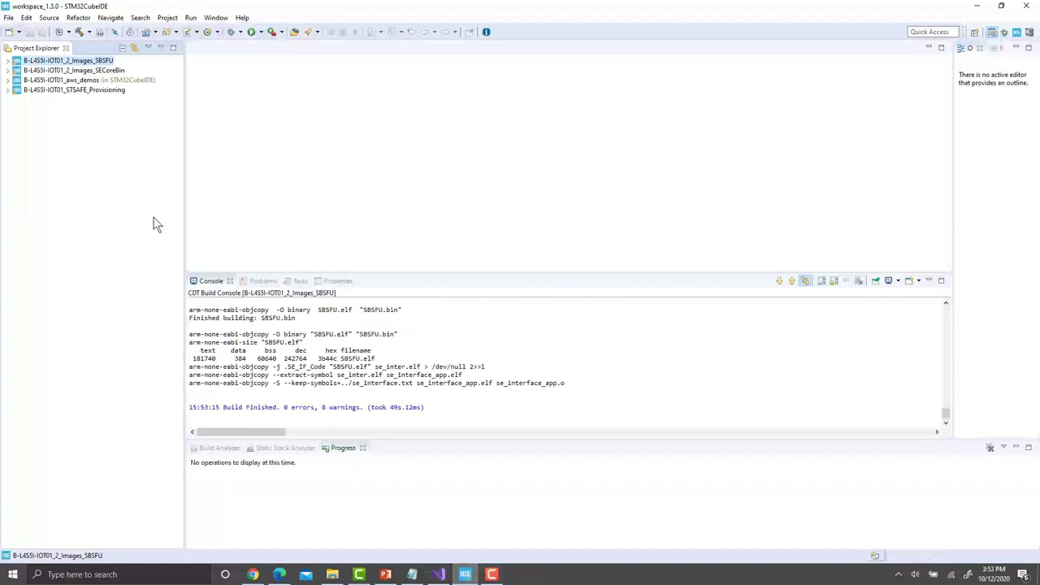
Step: Clean and build the B-L4S5I-IOT01_STSAFE_Provisioning project
right_click(100, 91)
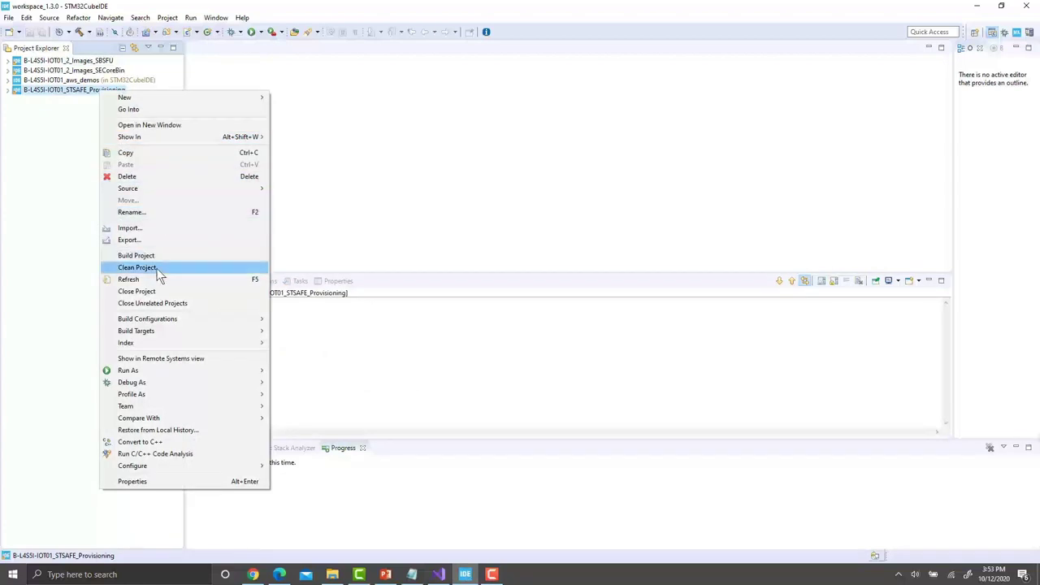
click(160, 274)
right_click(103, 94)
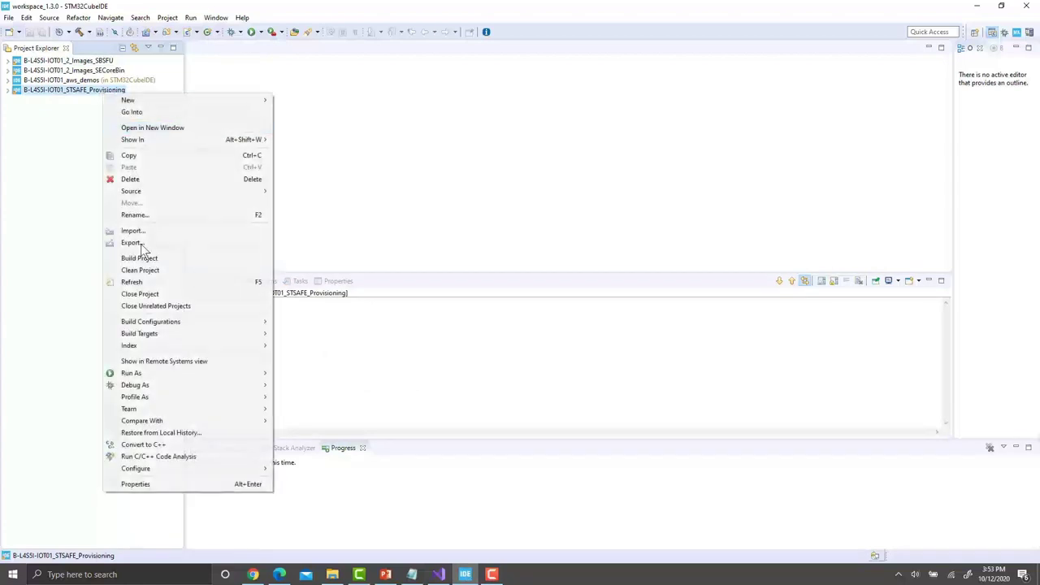
click(155, 257)
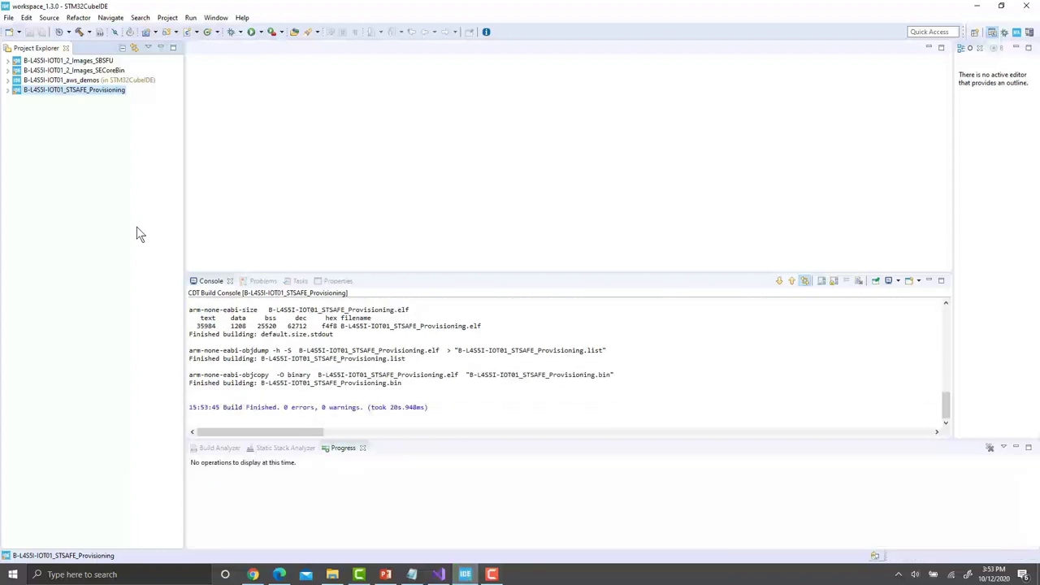
Step: Clean and build the B-L4S5I-IOT01_aws_demos project
right_click(83, 79)
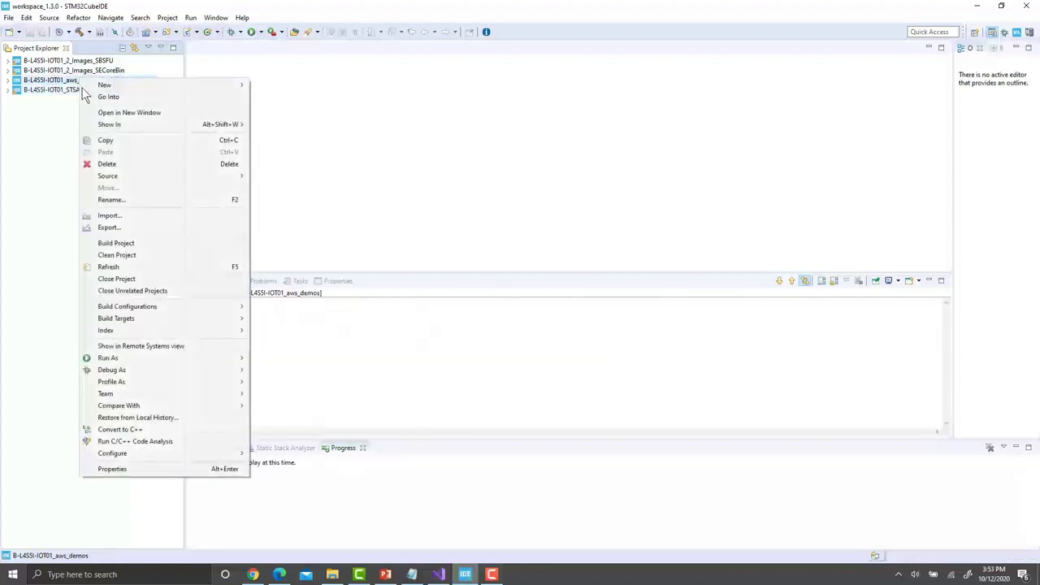
click(117, 255)
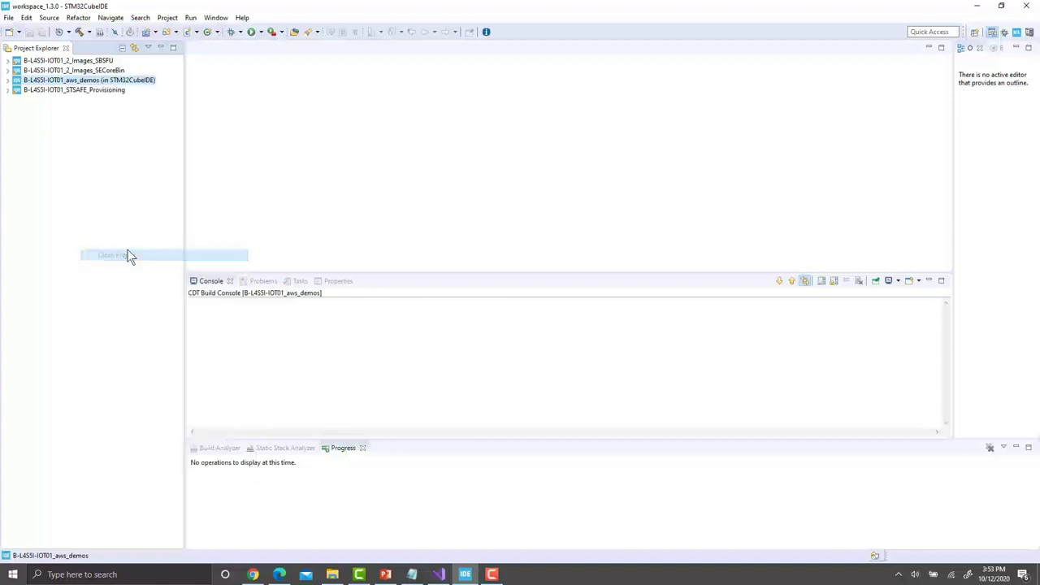
right_click(102, 81)
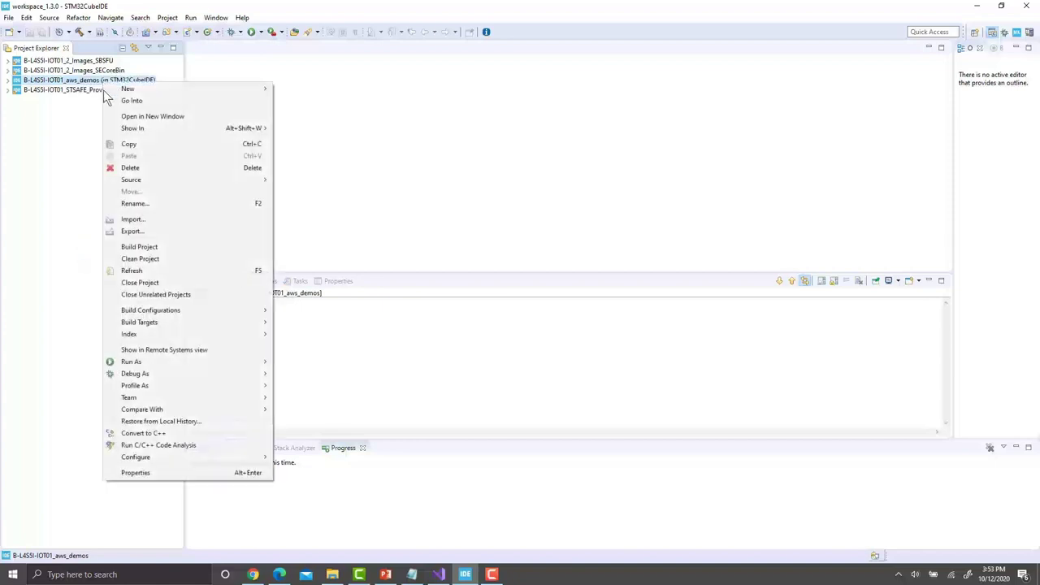
click(140, 247)
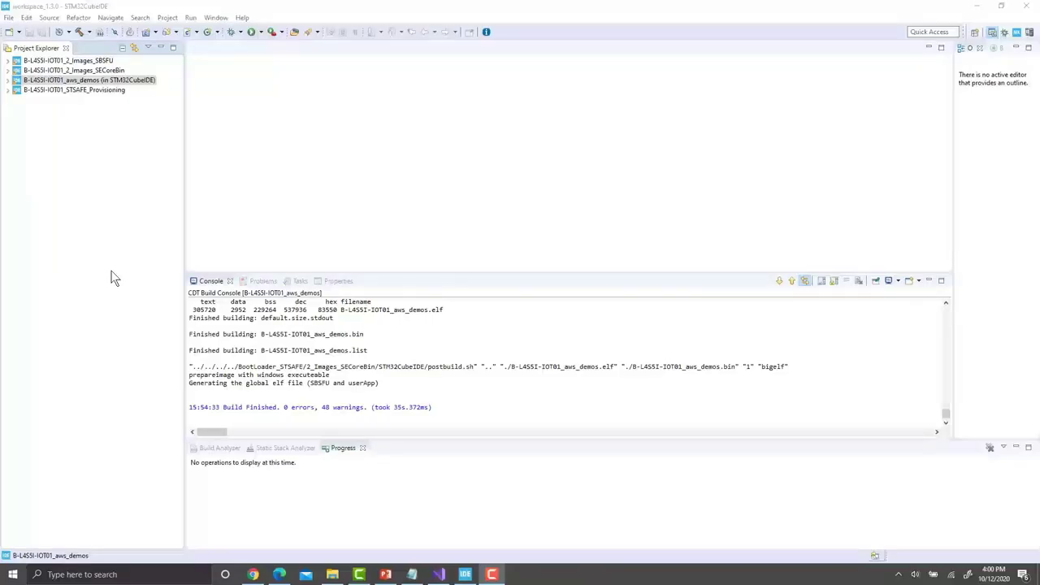
Step: Minimize the IDE, open Command Prompt from the desktop and run "aws configure --profile Dev"
click(976, 7)
double_click(1020, 31)
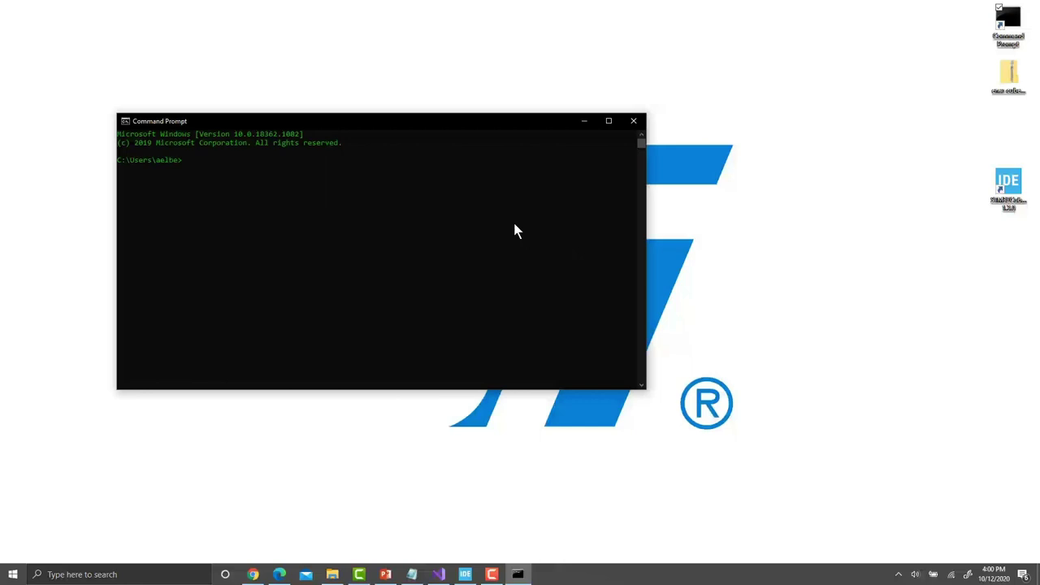
text(aws configur)
text(e --profile)
text(Dev)
key(Return)
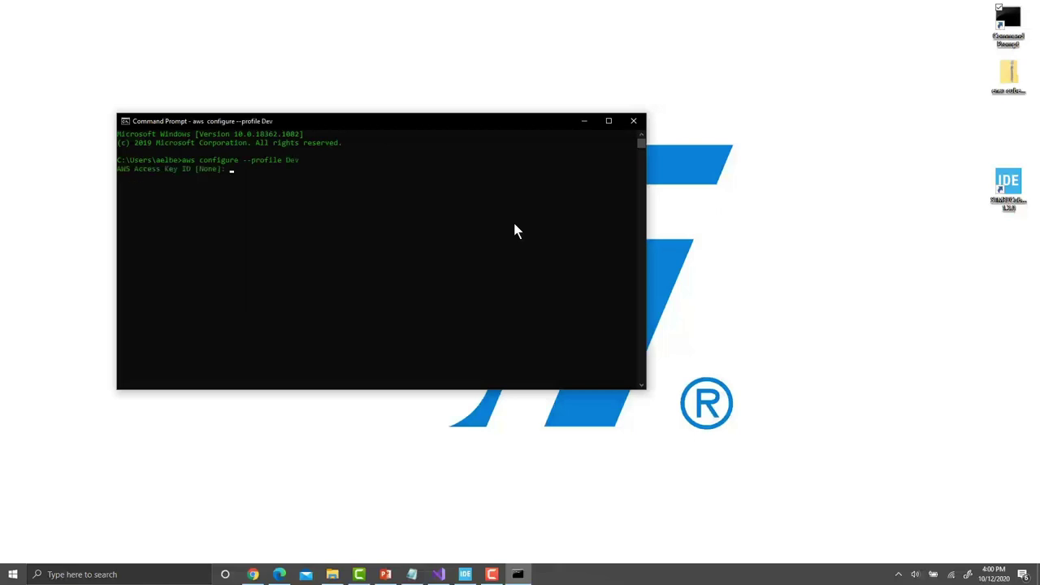
Step: Place the Keys notes in Notepad beside Command Prompt and enter the Dev access key ID at the AWS Access Key ID prompt
click(412, 574)
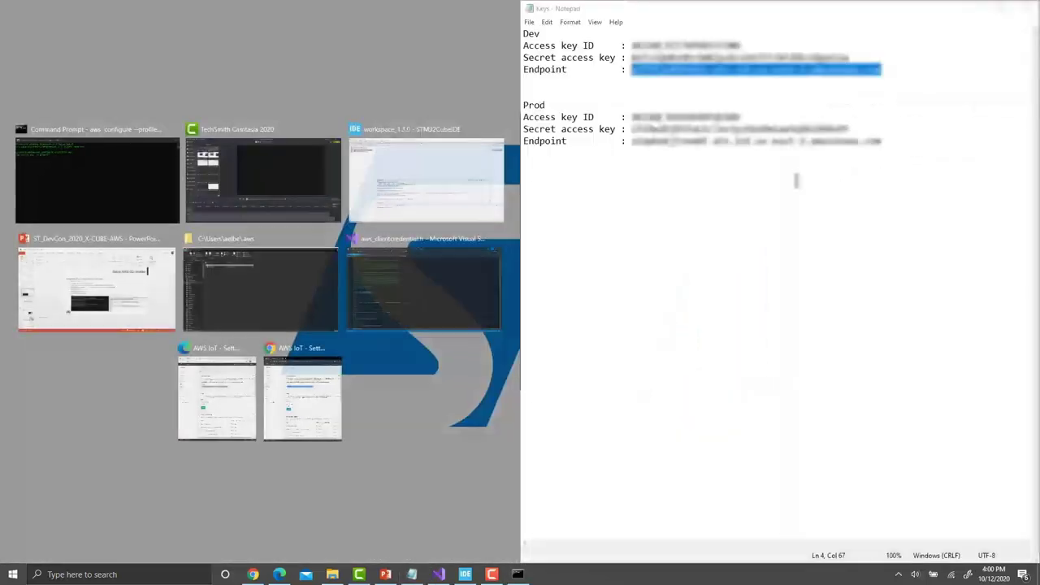
click(122, 188)
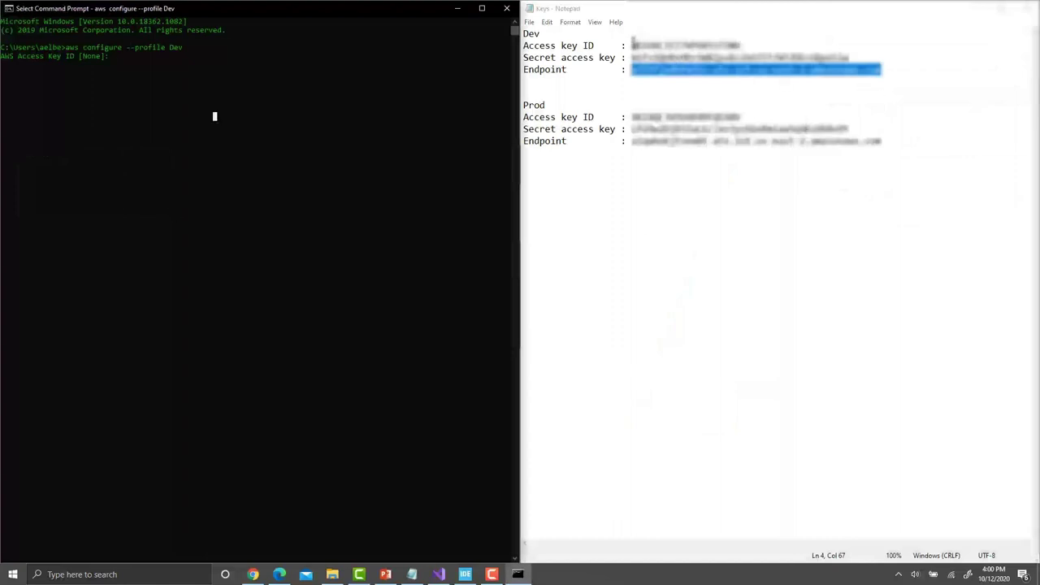
drag(634, 45, 786, 44)
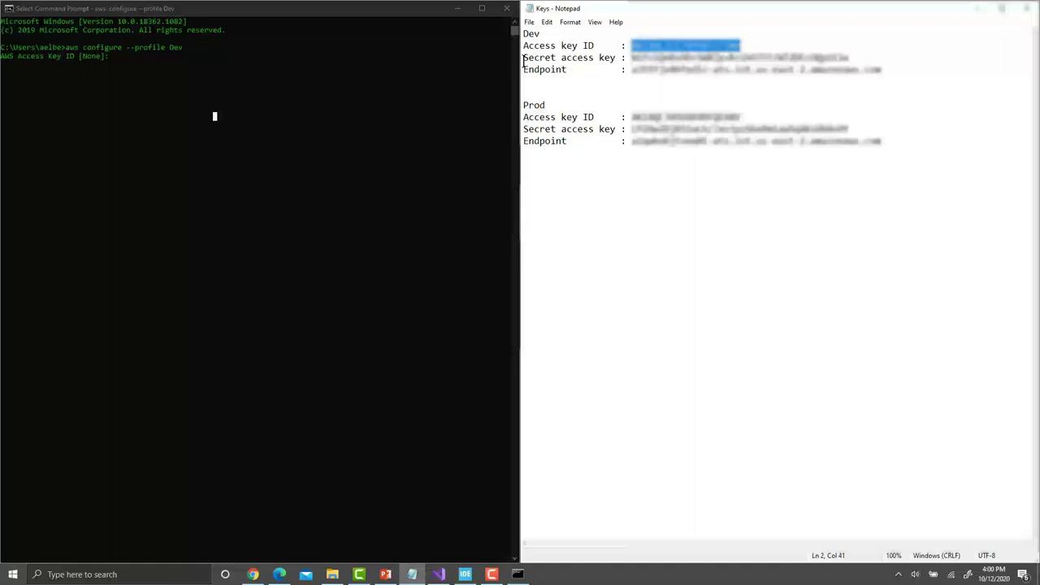
click(159, 65)
right_click(152, 50)
key(Return)
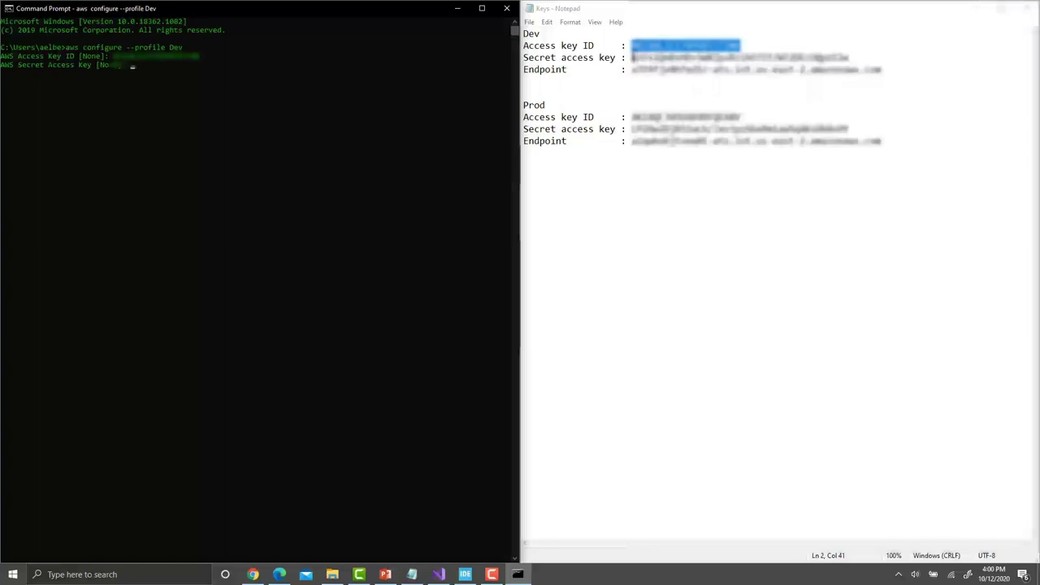
Step: Copy the Dev secret access key from the Keys notes and enter it at the AWS Secret Access Key prompt
drag(632, 57, 877, 54)
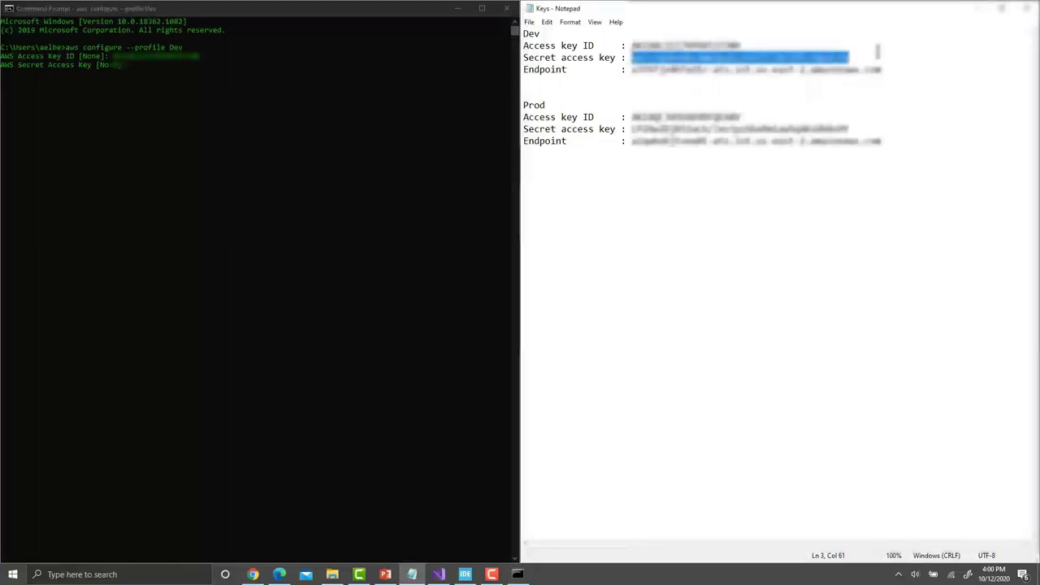
click(189, 68)
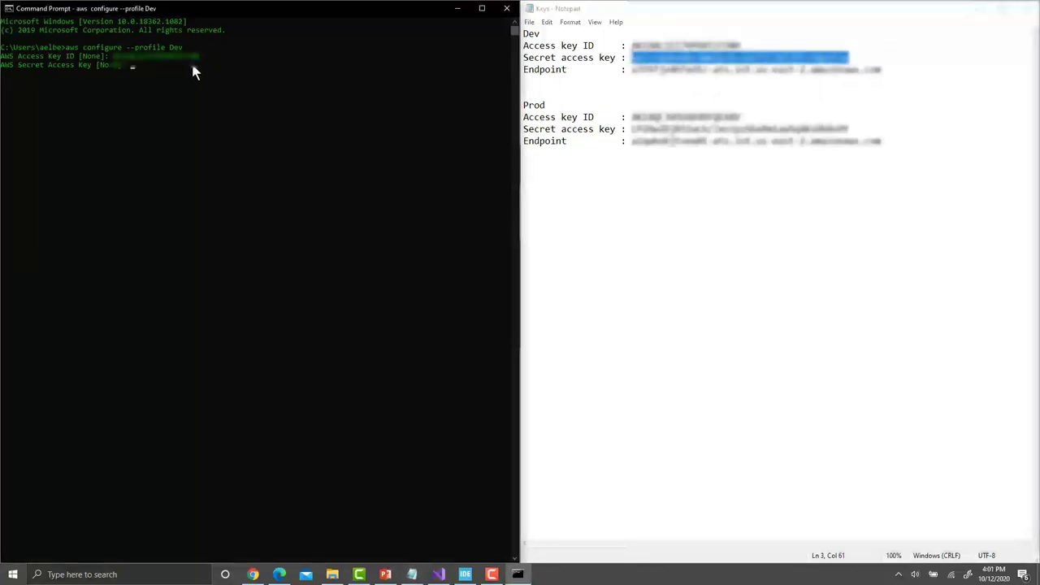
right_click(193, 72)
key(Return)
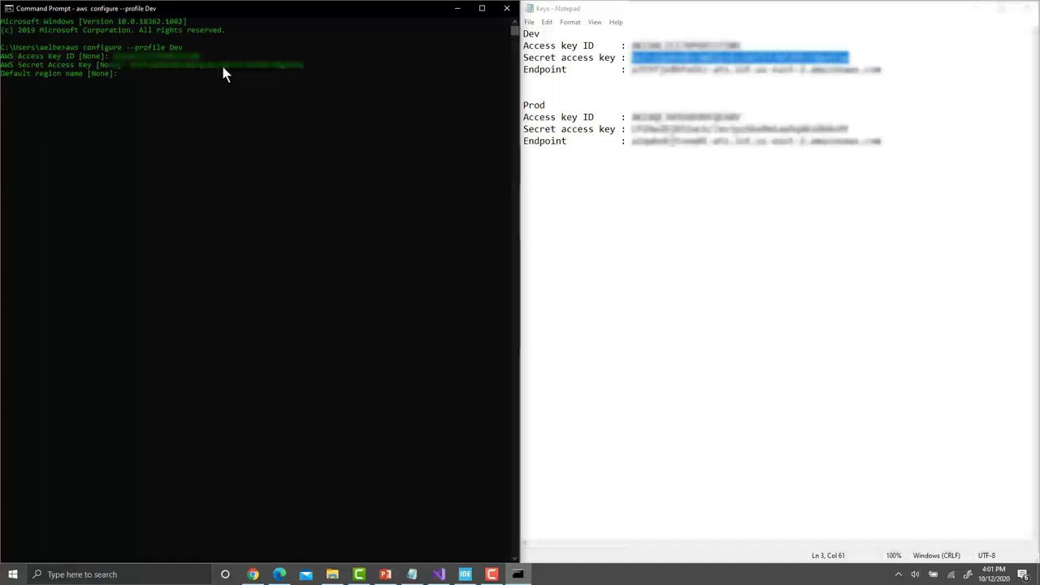
Step: Set the Dev profile's default region to us-east-2 and its default output format to json
text(us-east-2)
key(Return)
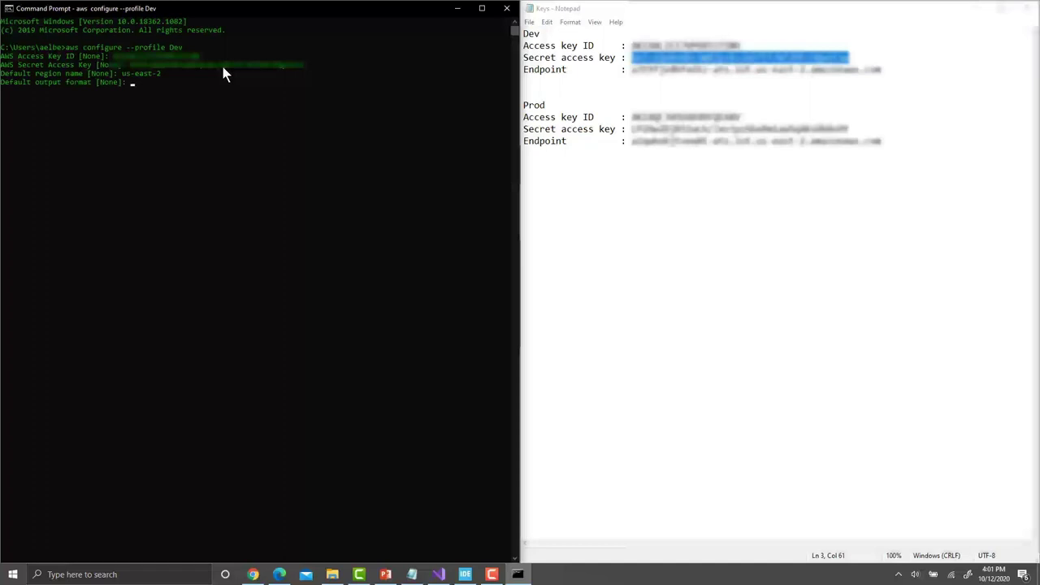
text(json)
key(Return)
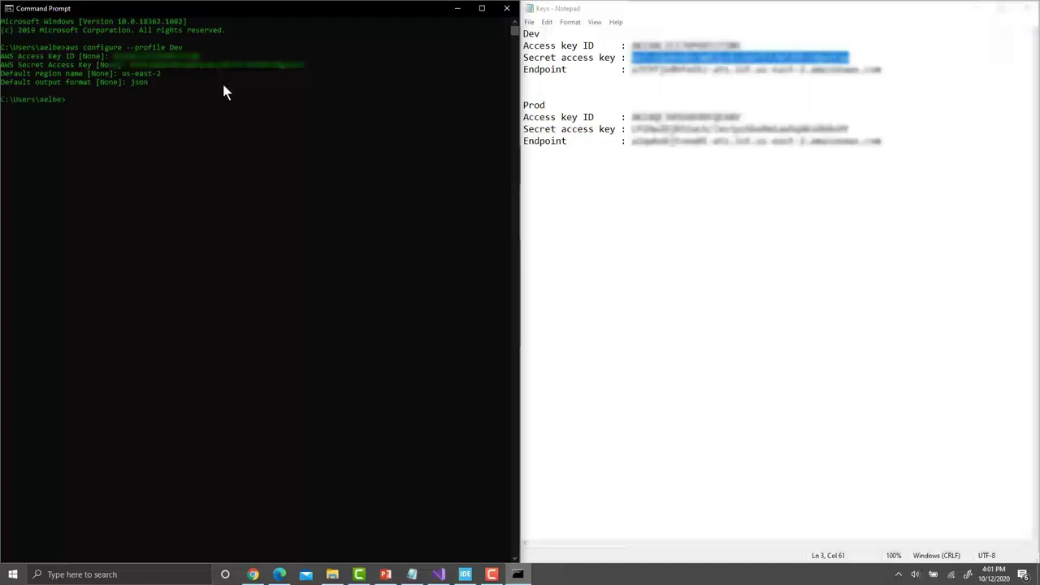
Step: Start configuring the production profile by running "aws configure --profile Prod"
key(Up)
key(BackSpace)
key(BackSpace)
key(BackSpace)
text(Prod)
key(Return)
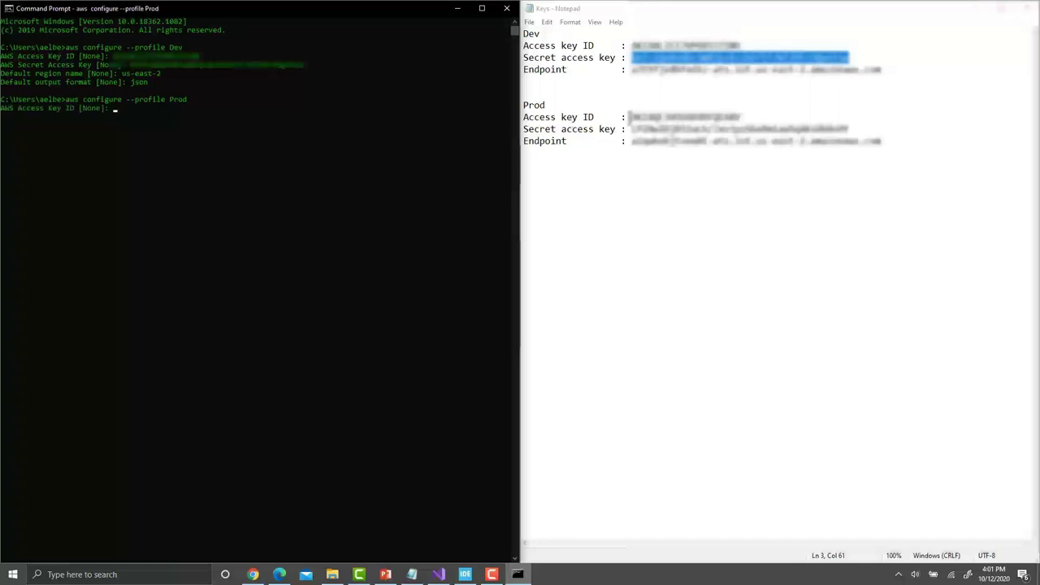
Step: Enter the Prod access key ID and the Prod secret access key from the Keys notes at their prompts
drag(631, 117, 740, 117)
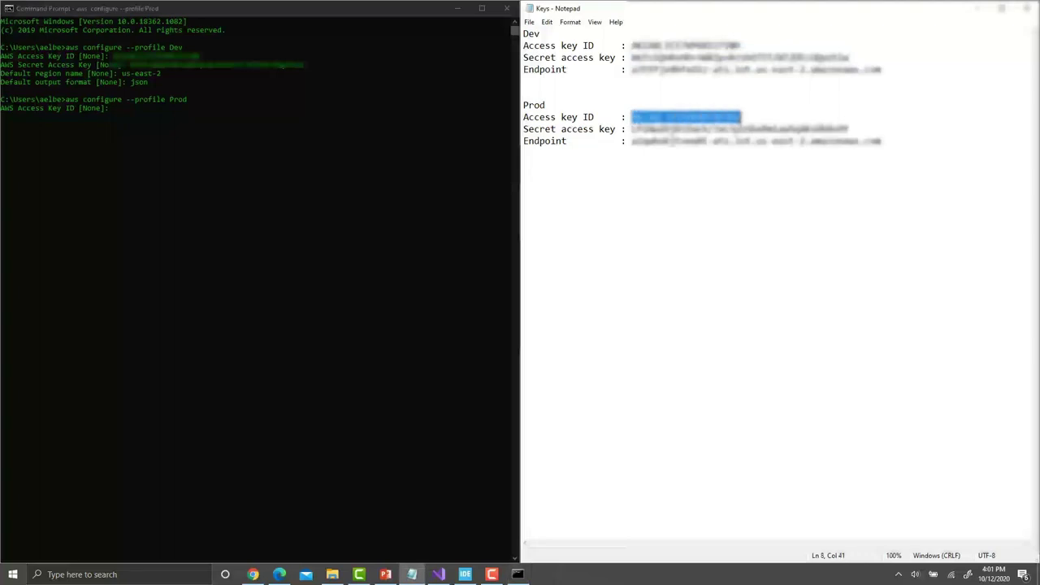
click(156, 112)
right_click(157, 113)
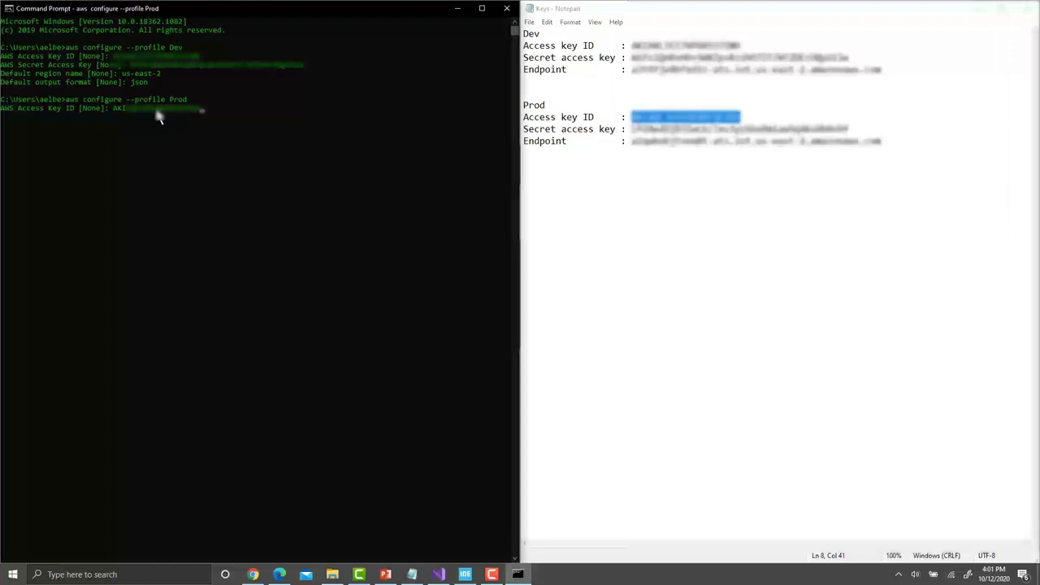
key(Return)
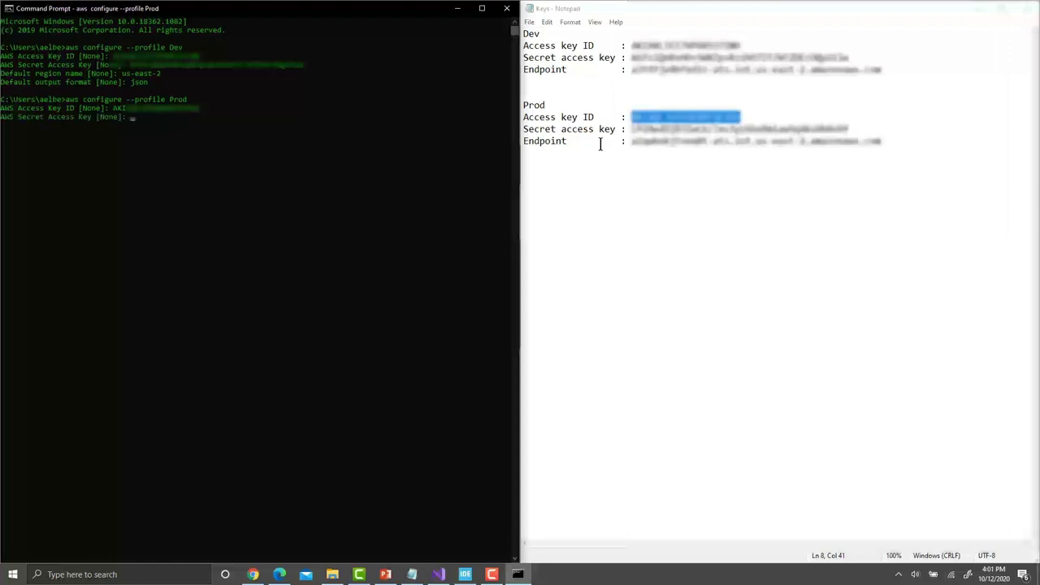
click(629, 130)
drag(629, 128, 863, 130)
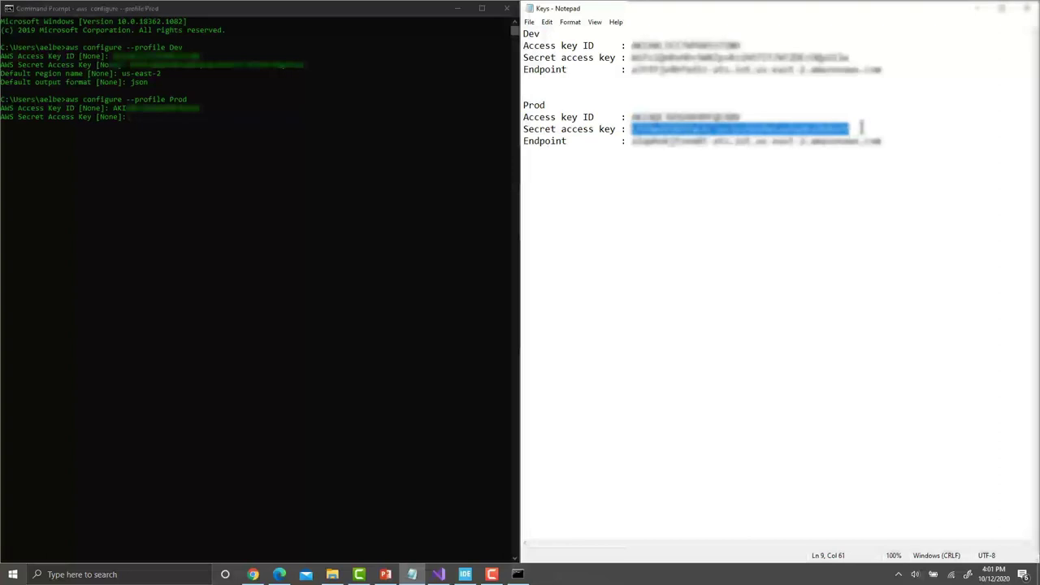
click(196, 121)
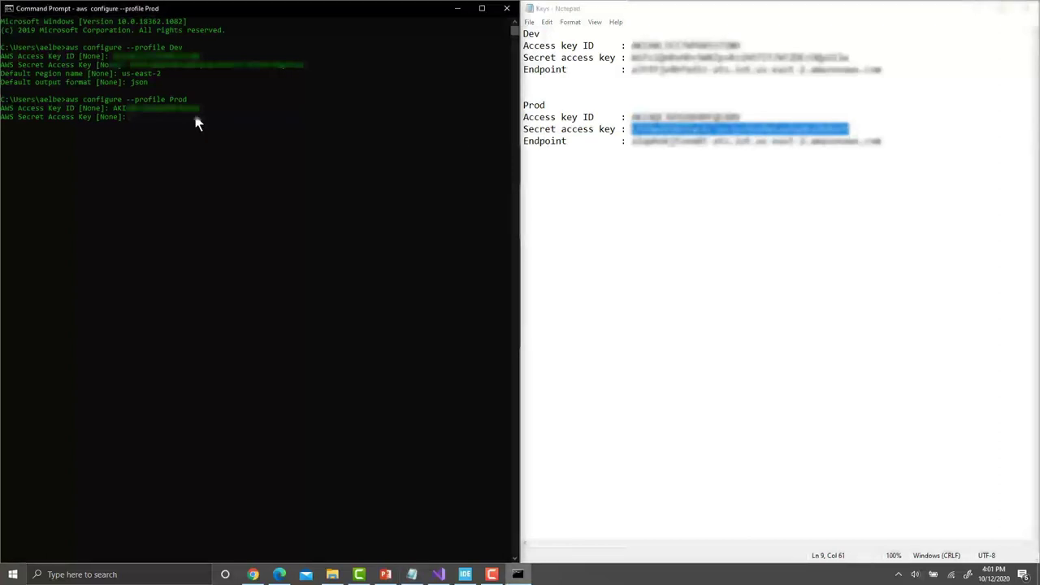
key(ctrl+v)
key(Return)
Step: Set the Prod profile's default region to us-east-2 and its default output format to json
text(s-eas)
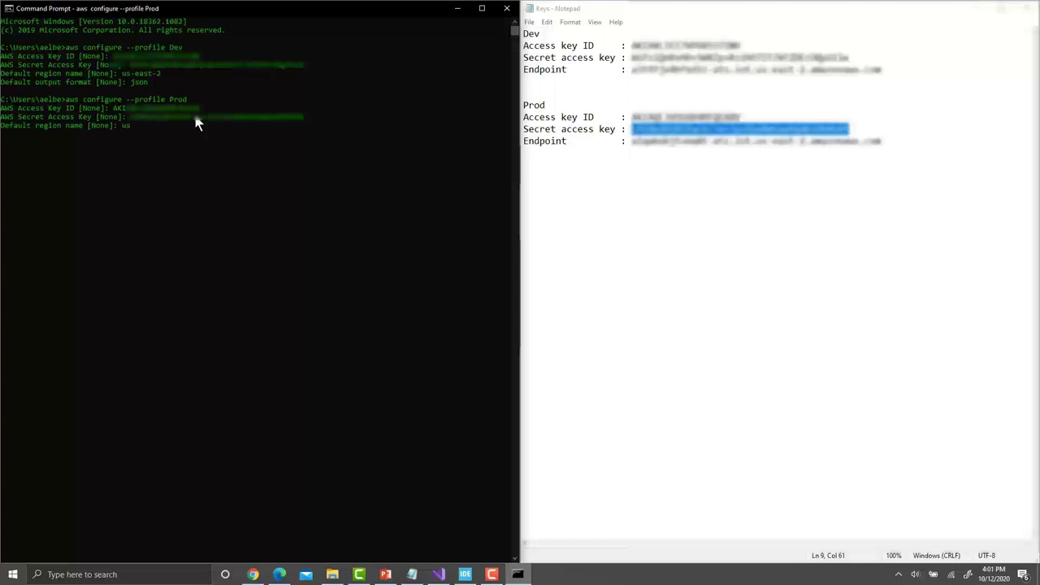
text(t-2)
key(Return)
text(json)
key(Return)
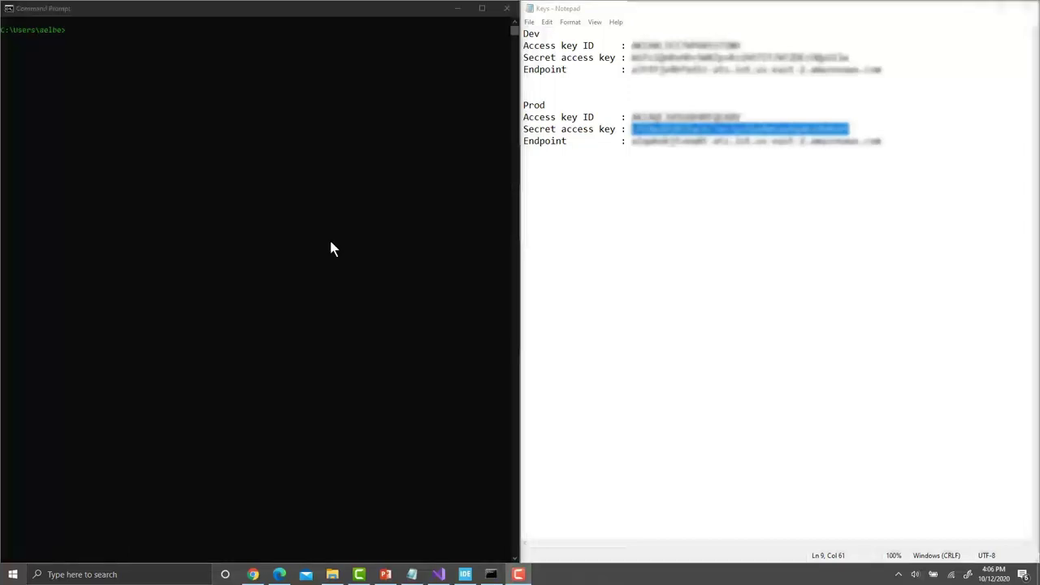
Step: Query the Dev account's IoT endpoint with "aws iot describe-endpoint --profile Dev"
click(169, 54)
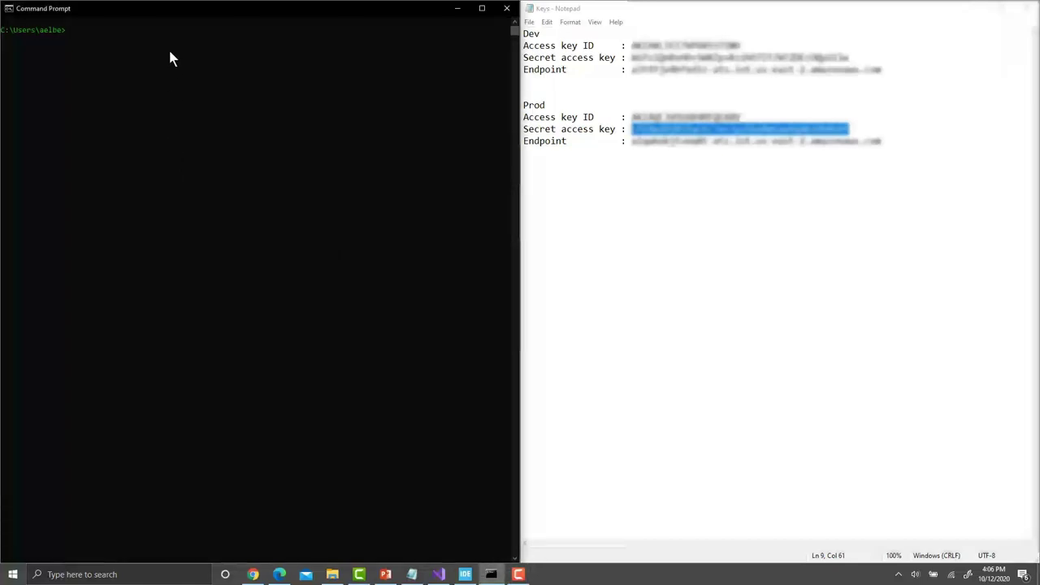
text(aws iot describ)
text(e-endpoint --profile Dev)
key(Return)
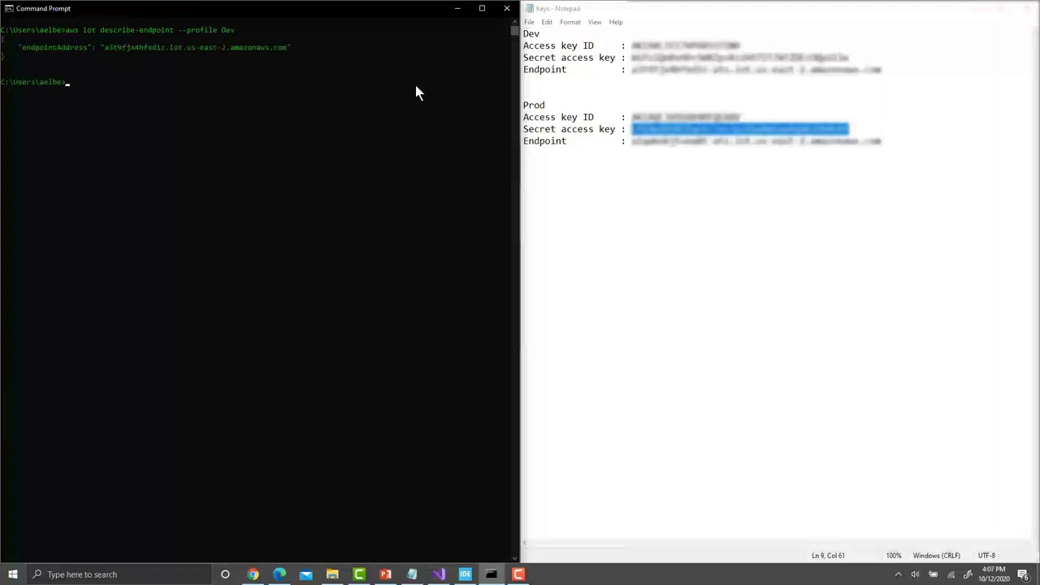
Step: Query the Prod account's endpoint with "aws iot describe-endpoint --profile Prod" and check it against the Prod endpoint in the Keys notes
key(Up)
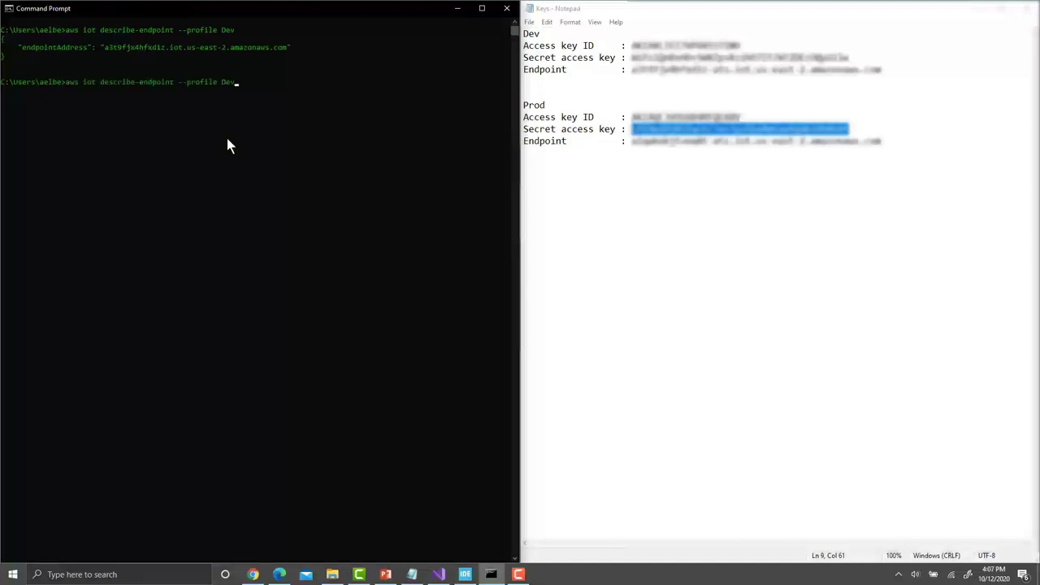
key(BackSpace)
key(BackSpace)
key(BackSpace)
text(Prod)
key(Return)
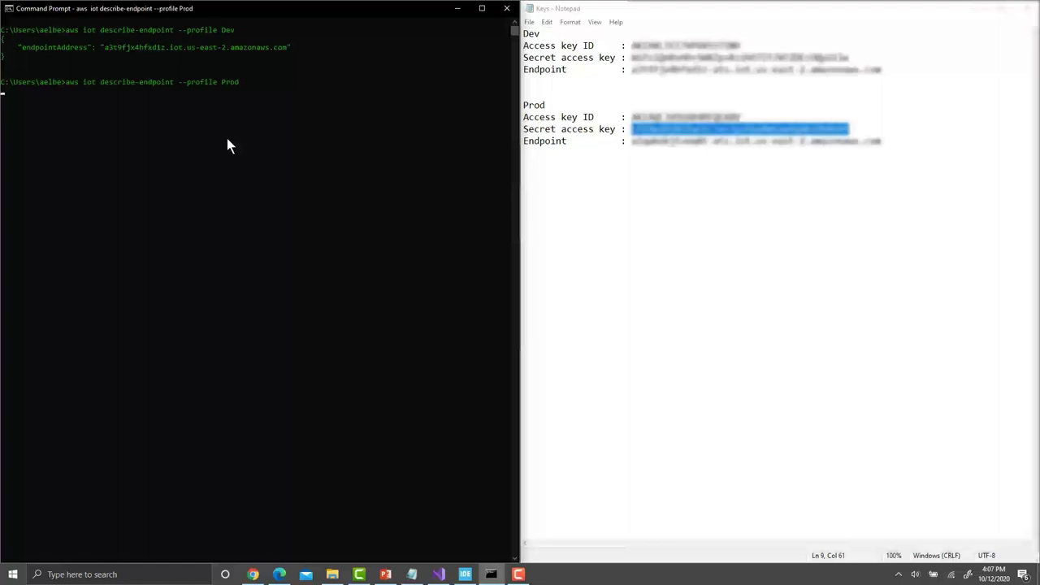
click(681, 141)
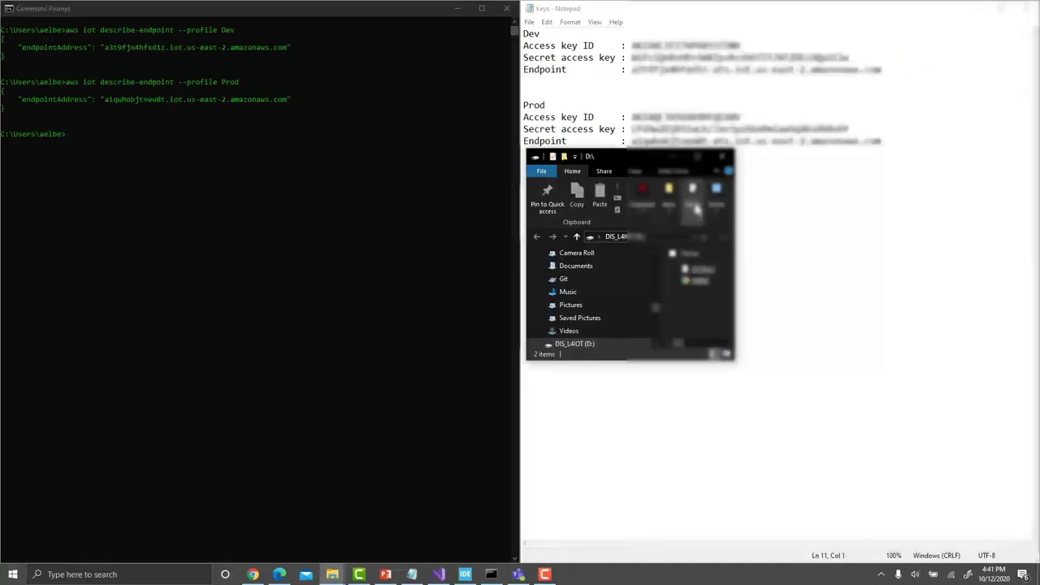
Step: Close the D: drive window, then show the Dev AWS IoT console in Chrome beside the Prod console in Edge
click(726, 156)
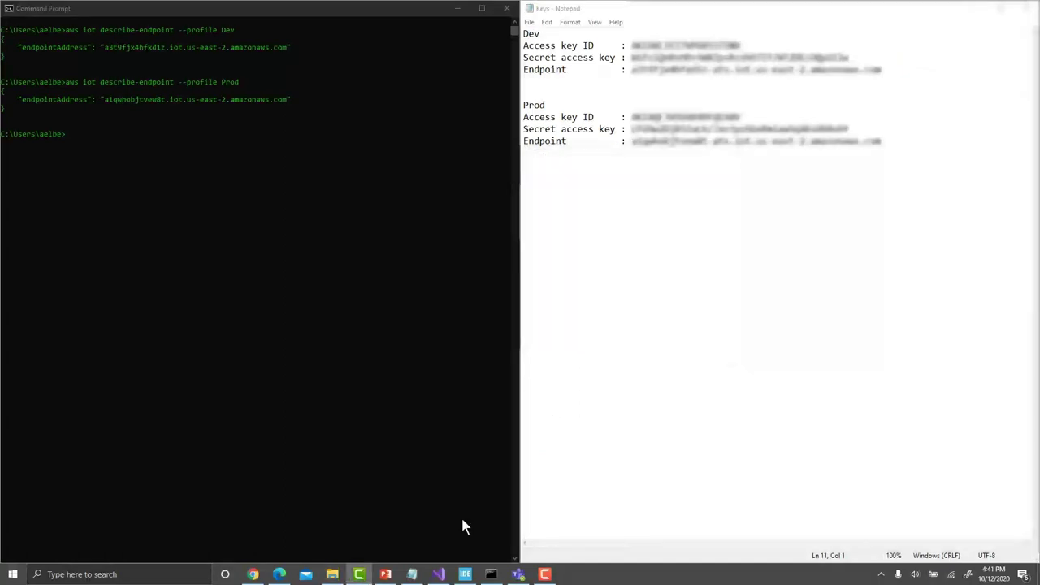
click(252, 575)
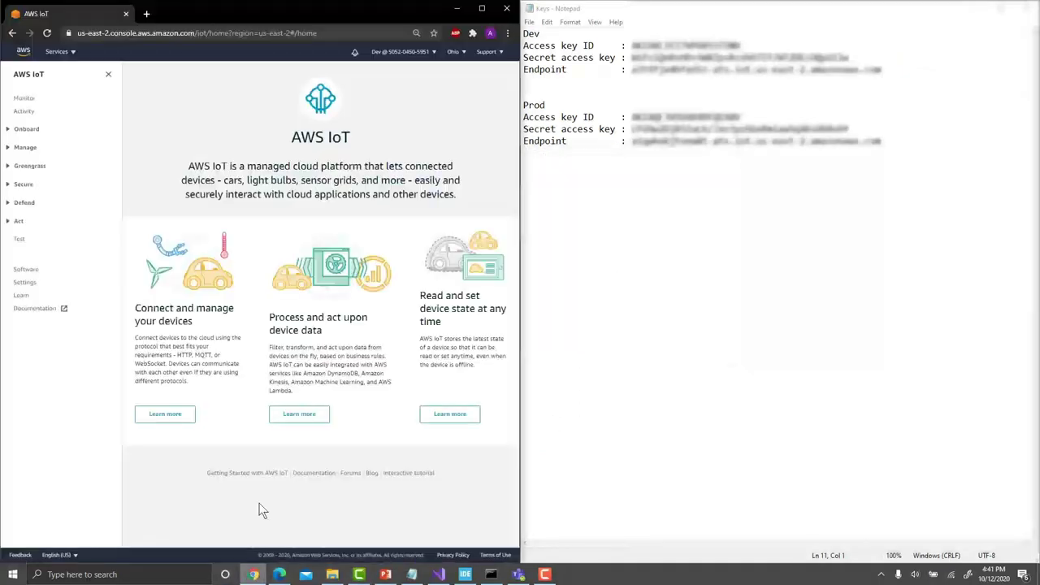
click(279, 574)
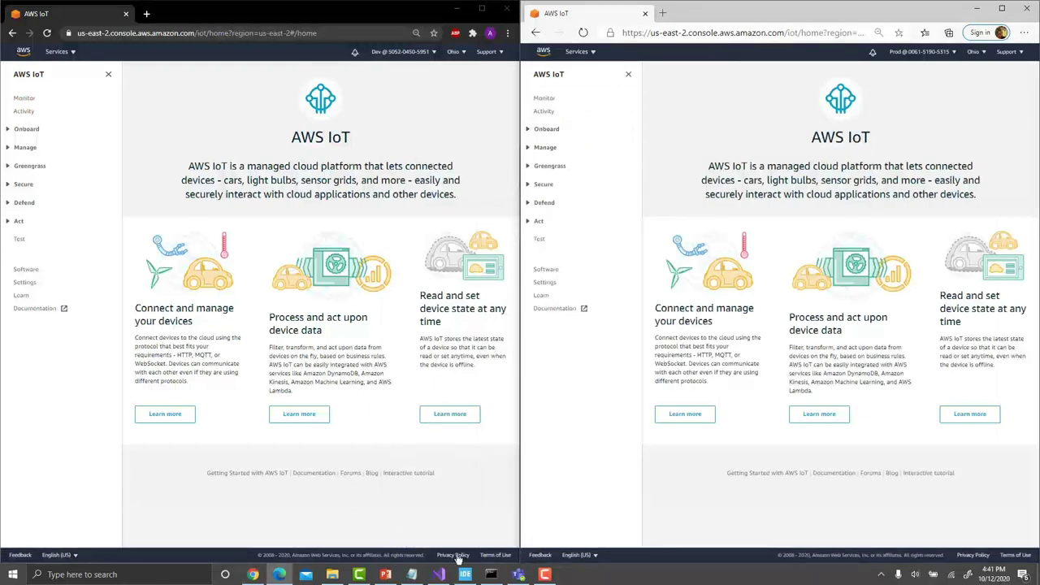
Step: Switch to the DevCon folder in File Explorer and run the 0_Create_MAR batch file
click(332, 574)
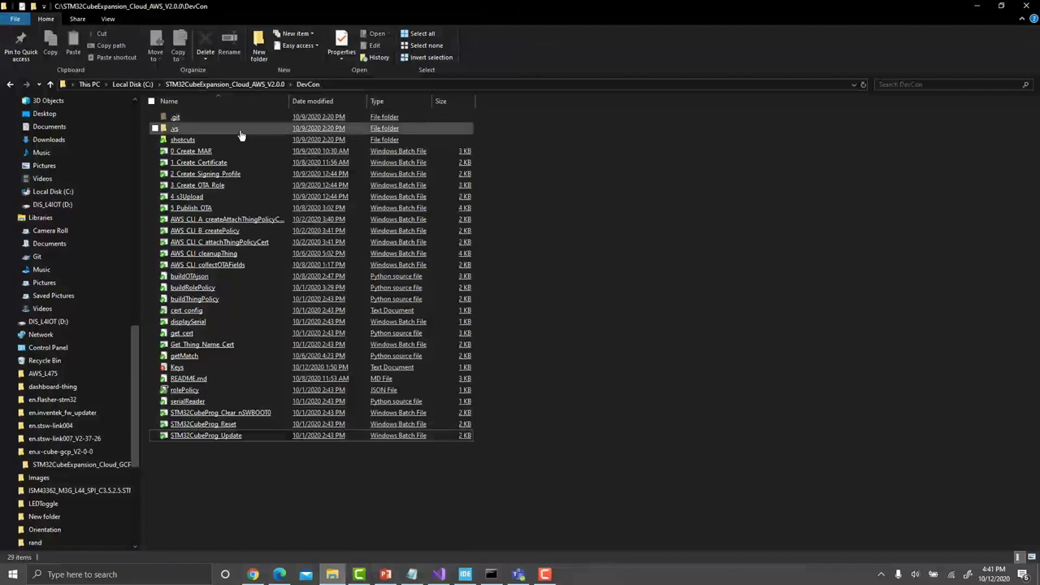
double_click(190, 154)
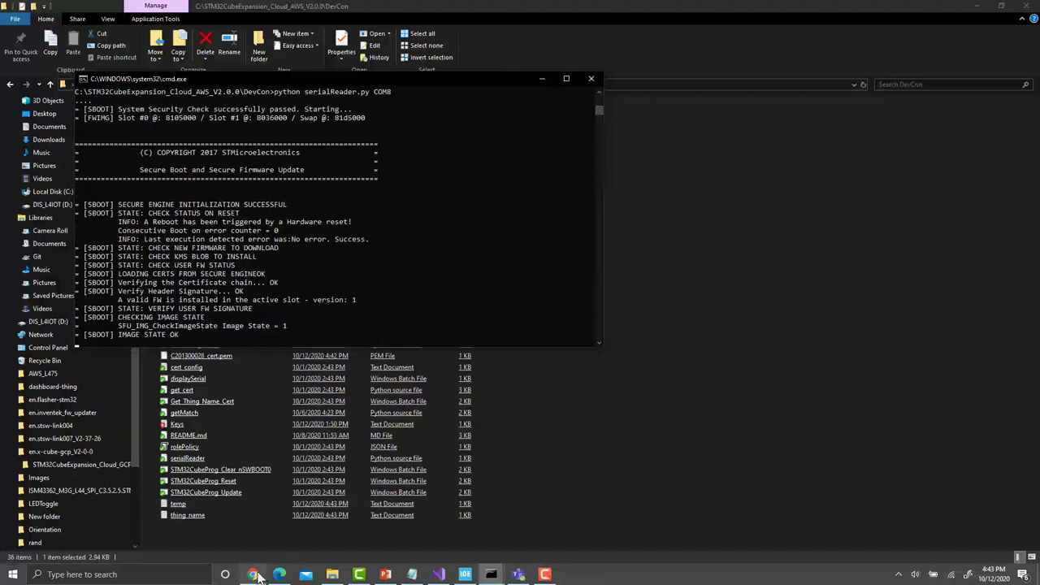
Step: Return to the Dev and Prod AWS IoT consoles in Chrome and Edge and reload both pages
mouse_move(253, 571)
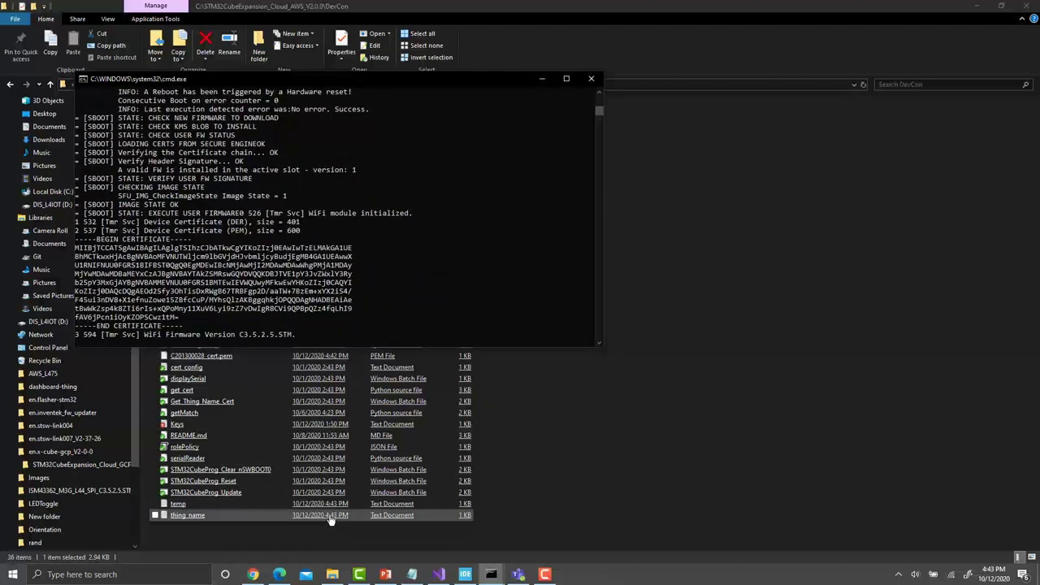
click(254, 575)
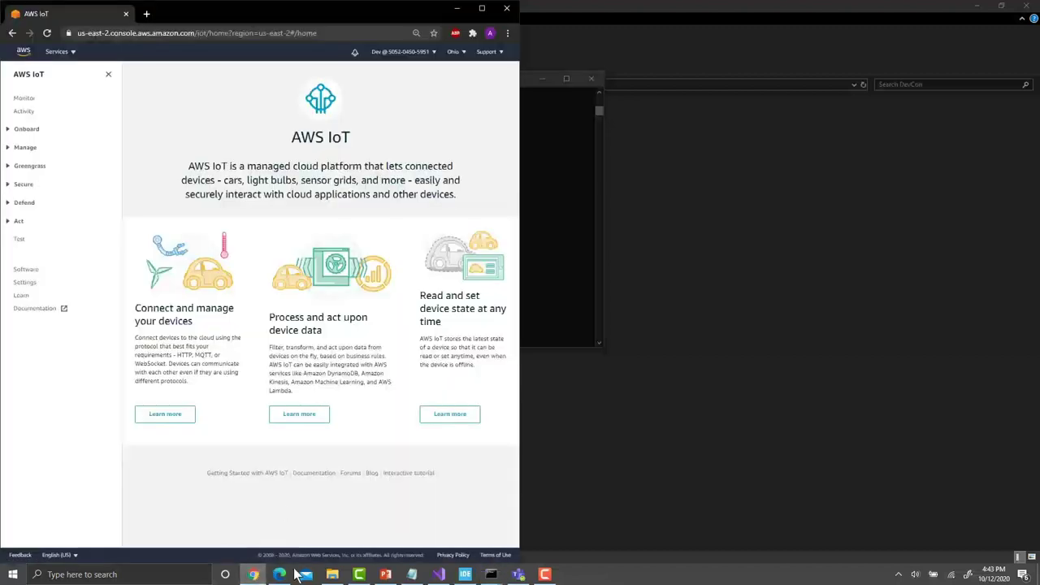
click(278, 574)
click(129, 33)
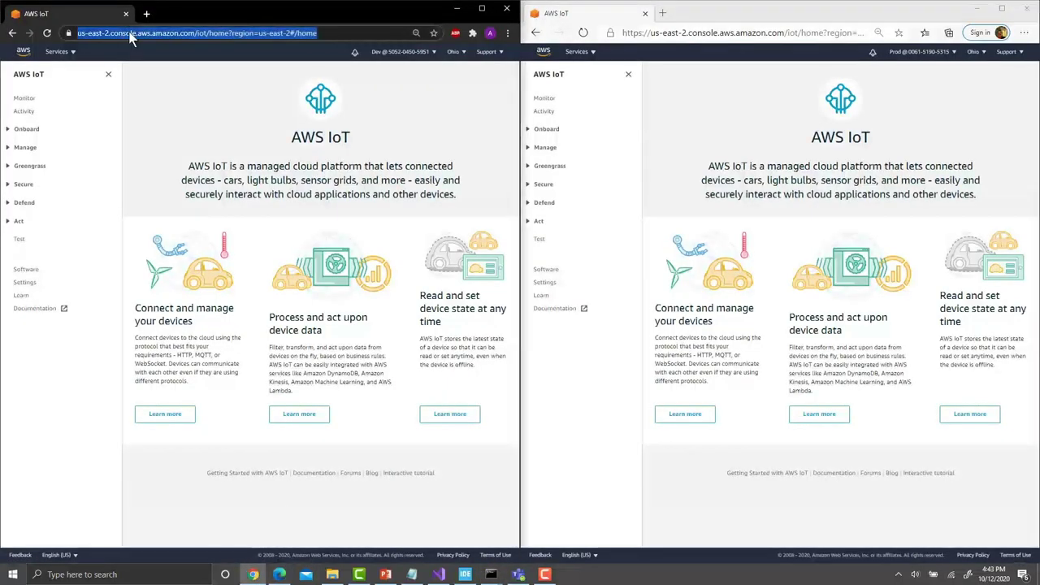
key(Return)
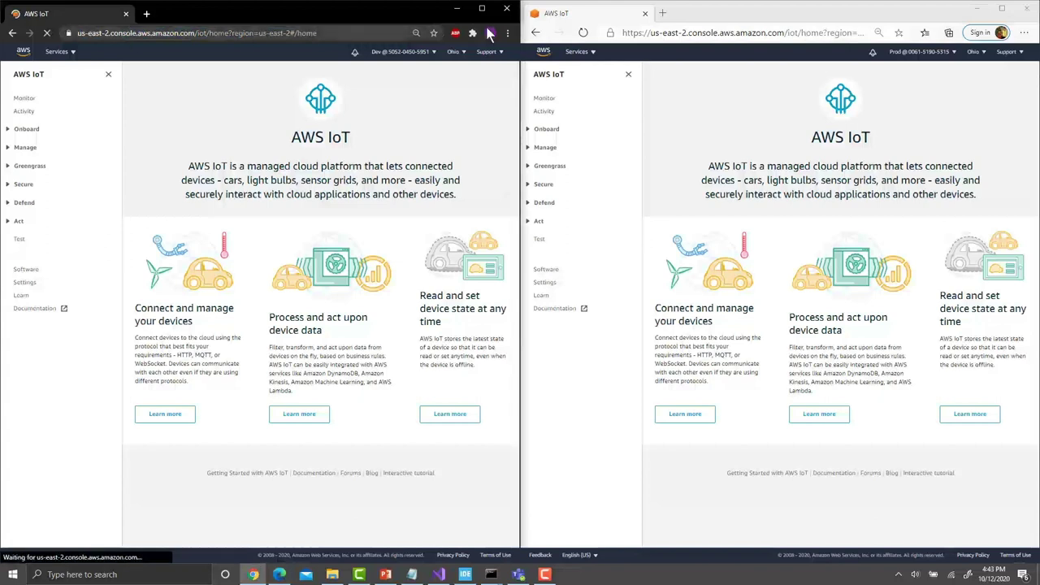
click(687, 33)
key(Return)
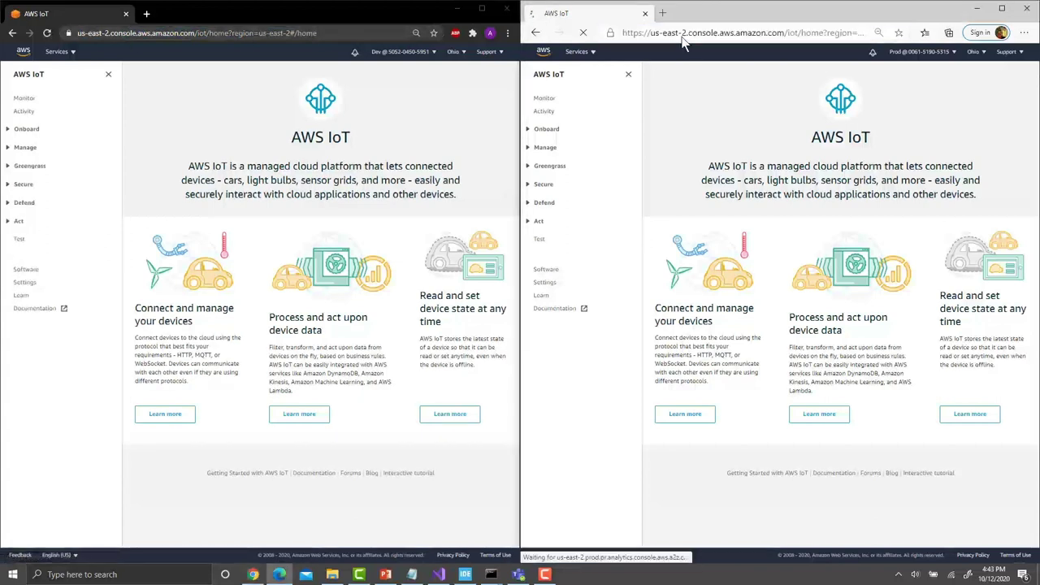
Step: Display the list of registered things in both the Dev and Prod consoles
click(25, 147)
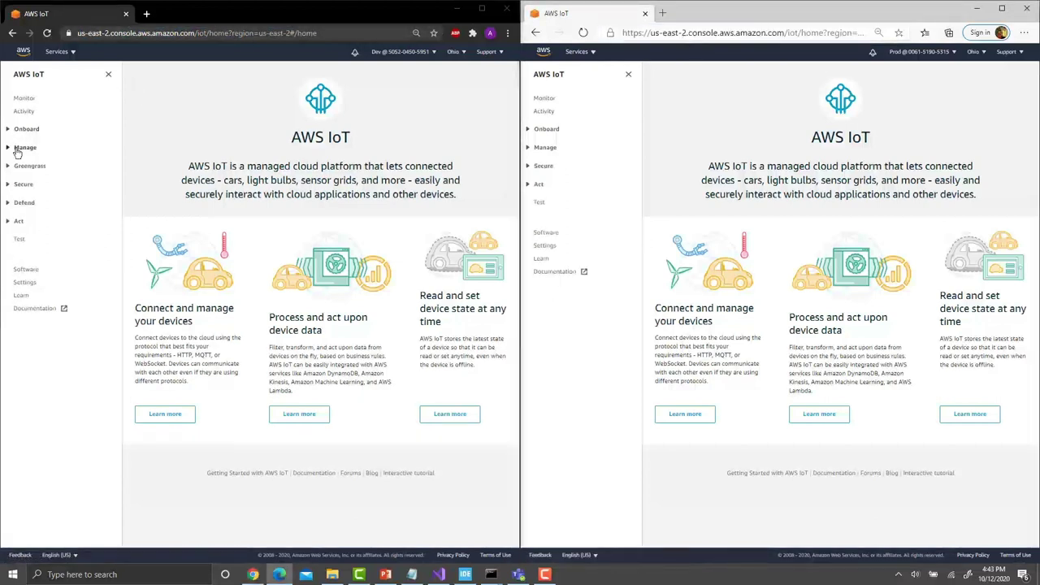
click(23, 161)
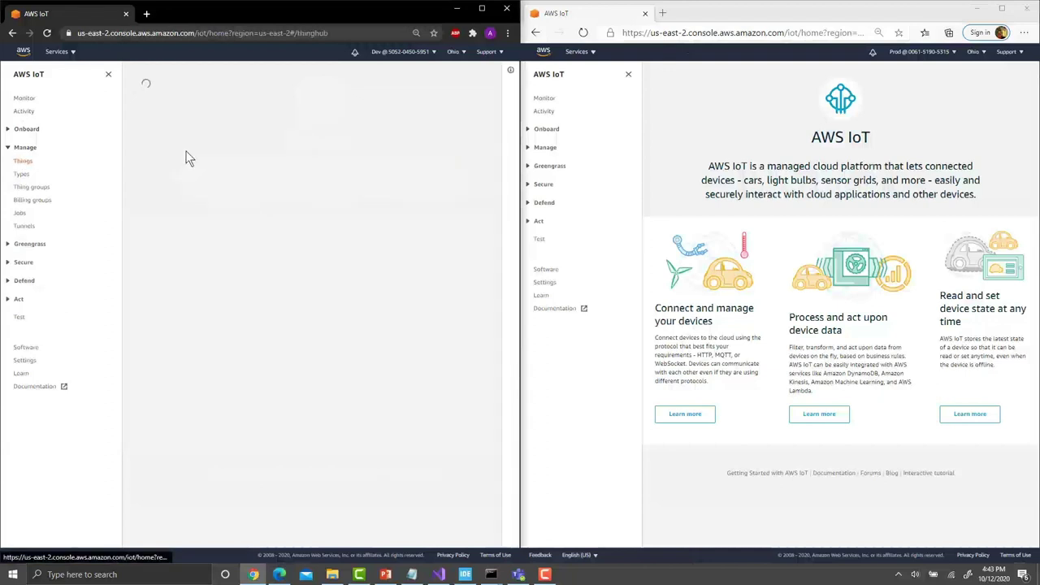
click(546, 147)
click(543, 160)
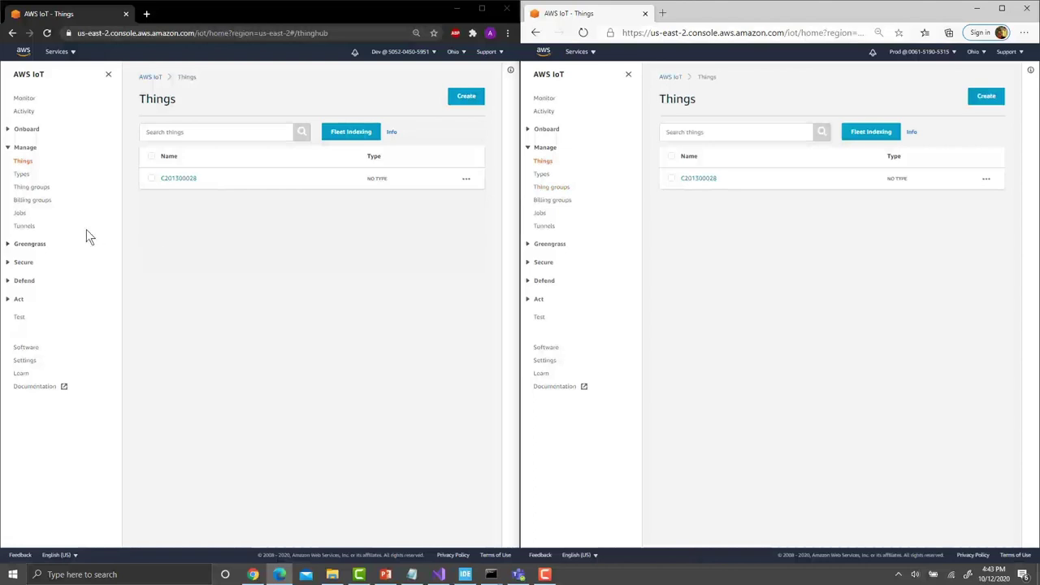
Step: Display the list of security certificates in both the Dev and Prod consoles
click(24, 264)
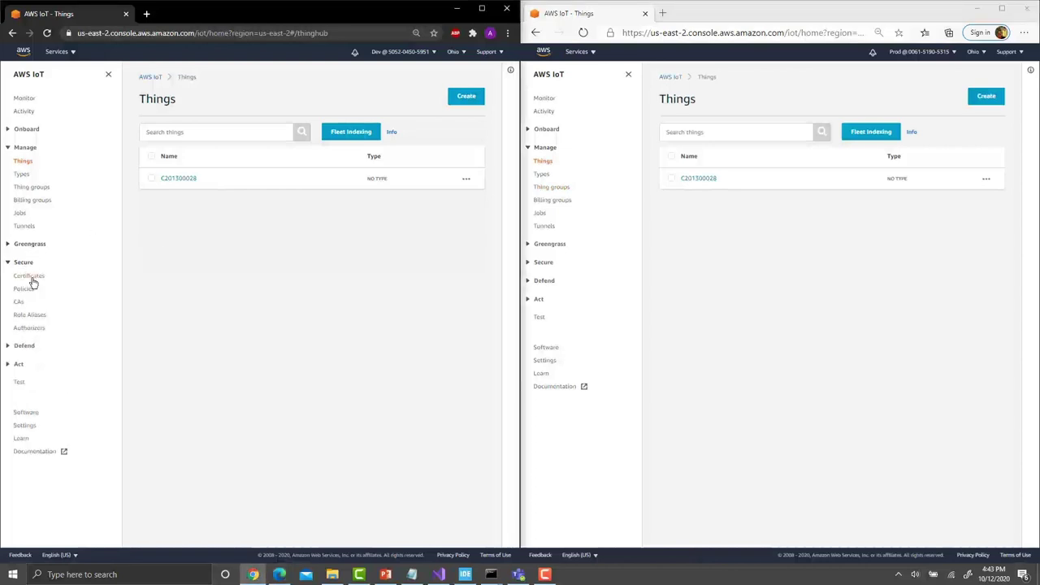
click(31, 278)
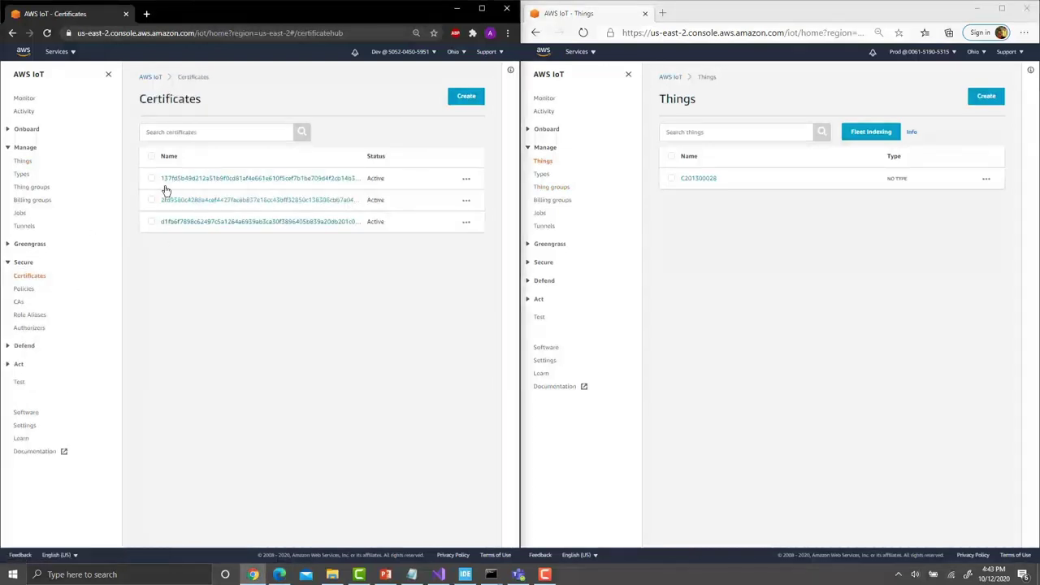
click(542, 262)
click(549, 276)
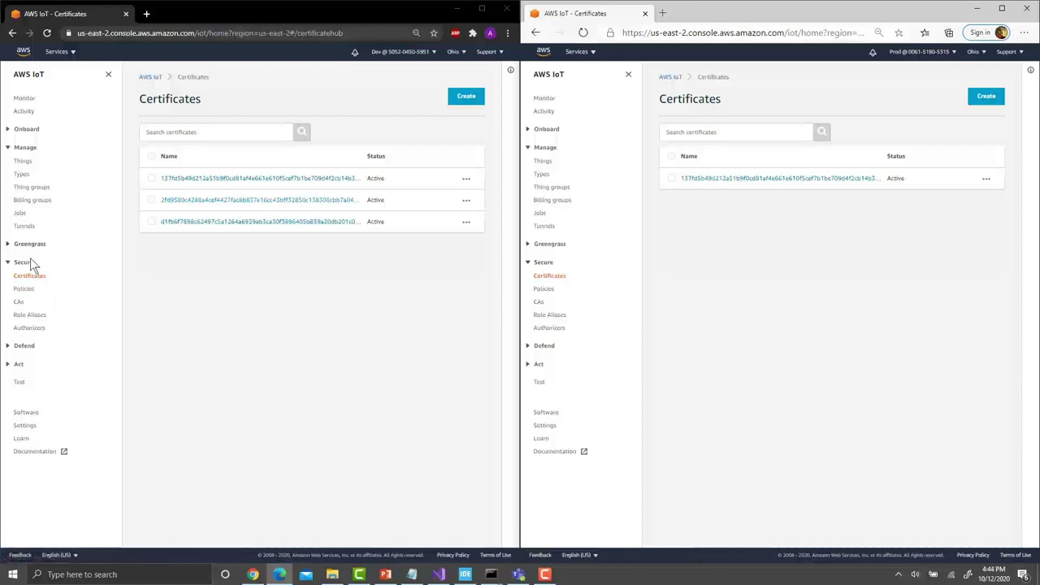
Step: Open thing C201300028 in the Dev console and view its activity and shadows
click(23, 162)
click(182, 179)
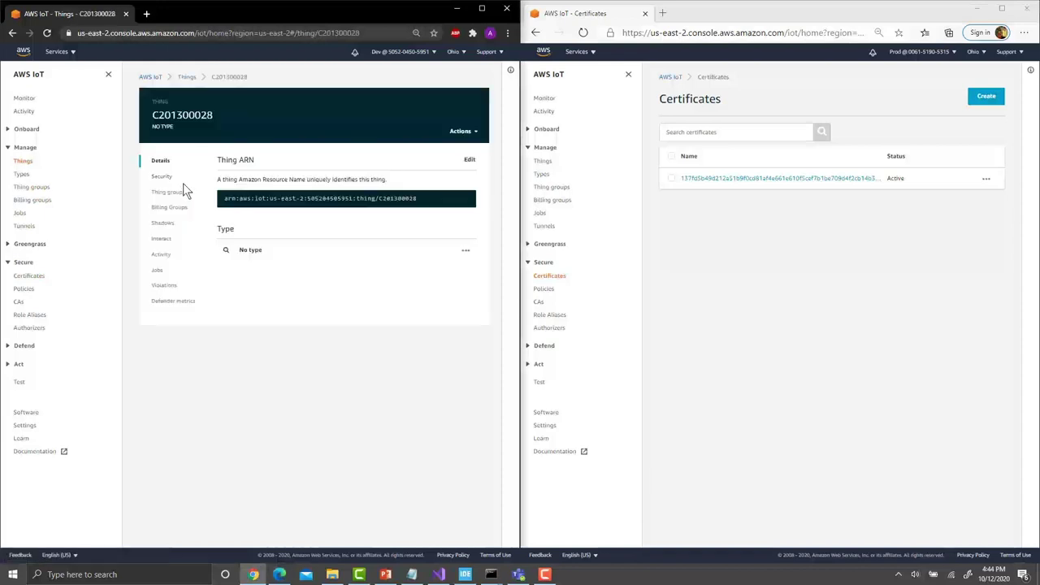
click(158, 255)
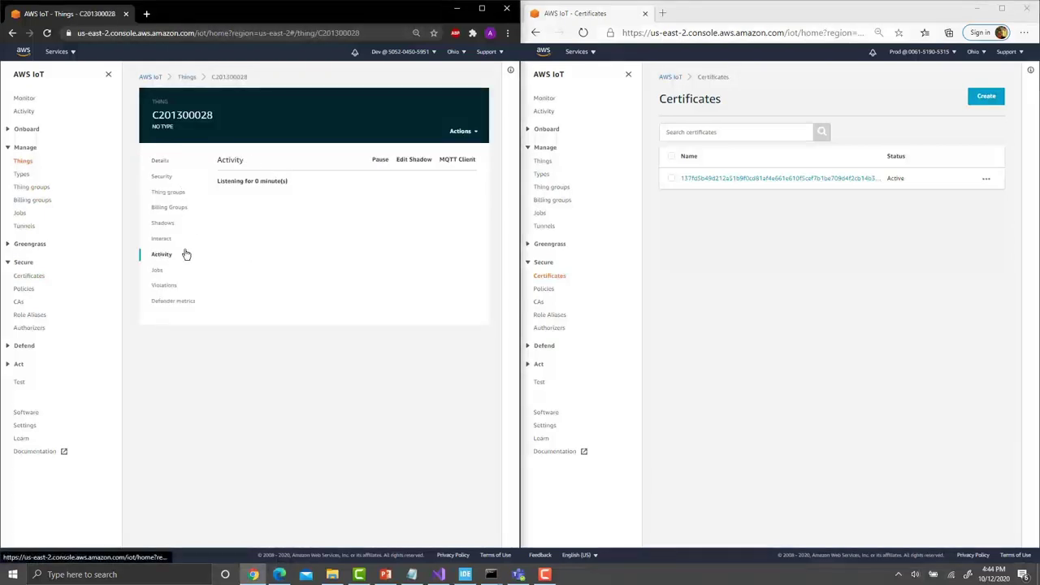
click(164, 227)
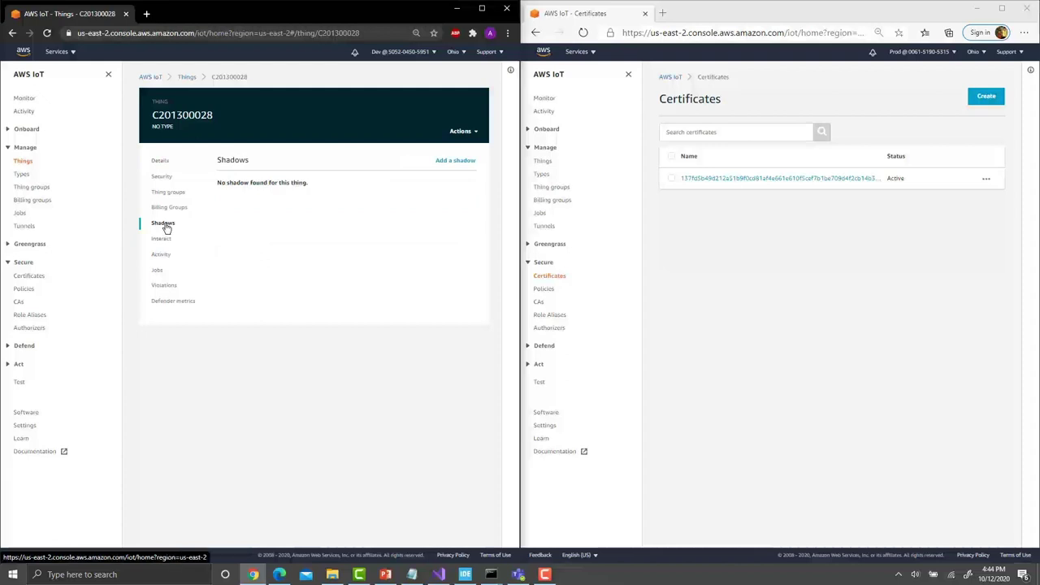
Step: Examine the board's serial output in the command window and minimize it when finished
mouse_move(488, 569)
click(505, 548)
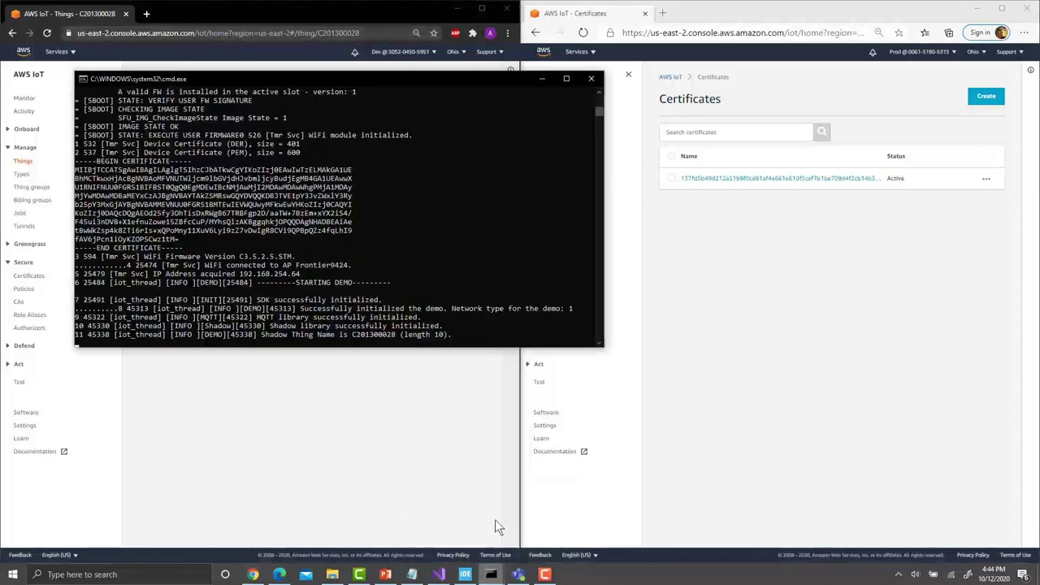
scroll(329, 218, down, 4)
scroll(328, 218, up, 11)
scroll(329, 229, down, 9)
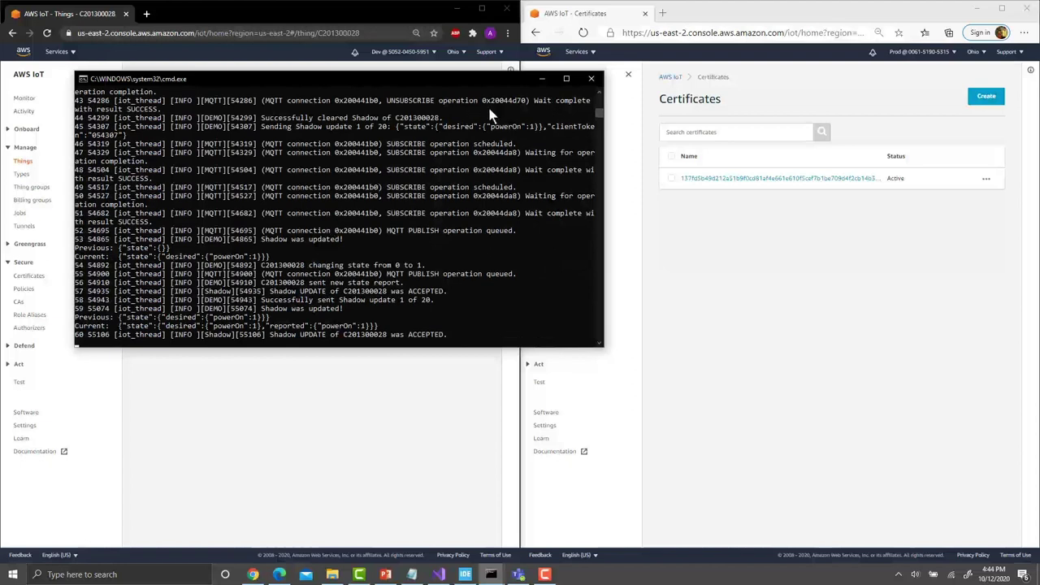
click(542, 78)
Step: Reload the thing's page in the Dev console and display its activity log
click(227, 33)
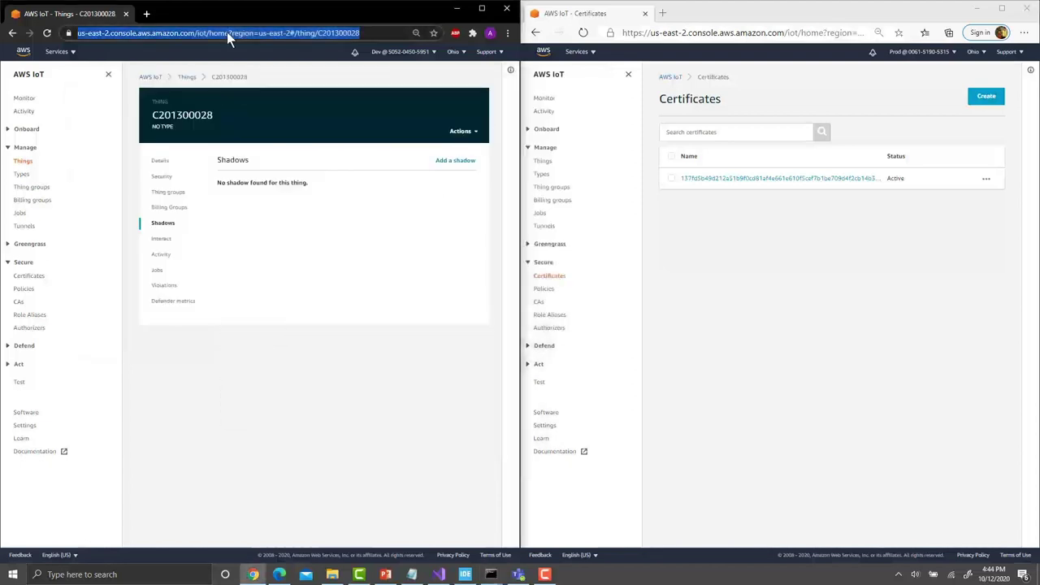
key(Return)
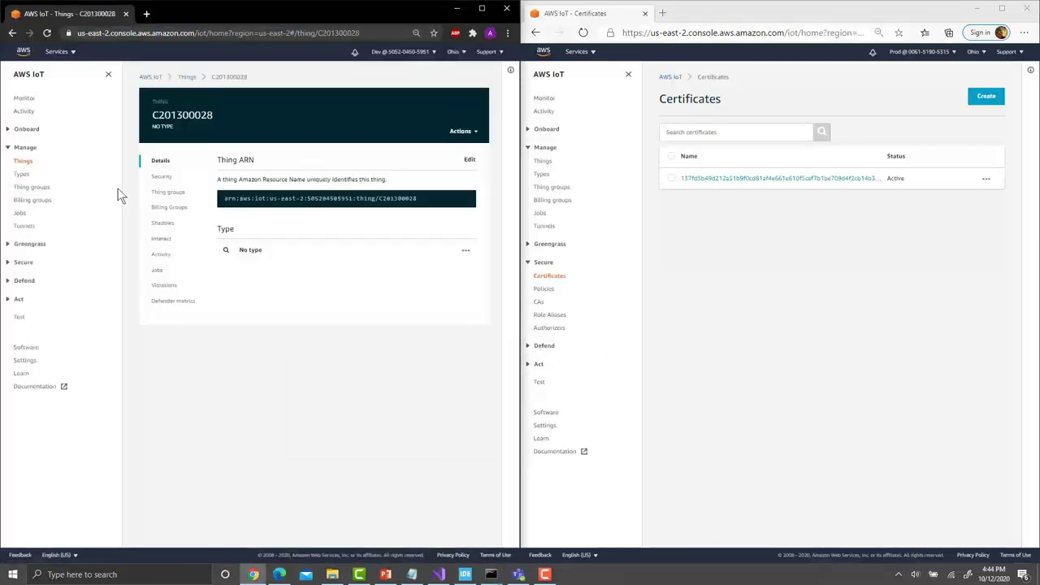
click(161, 254)
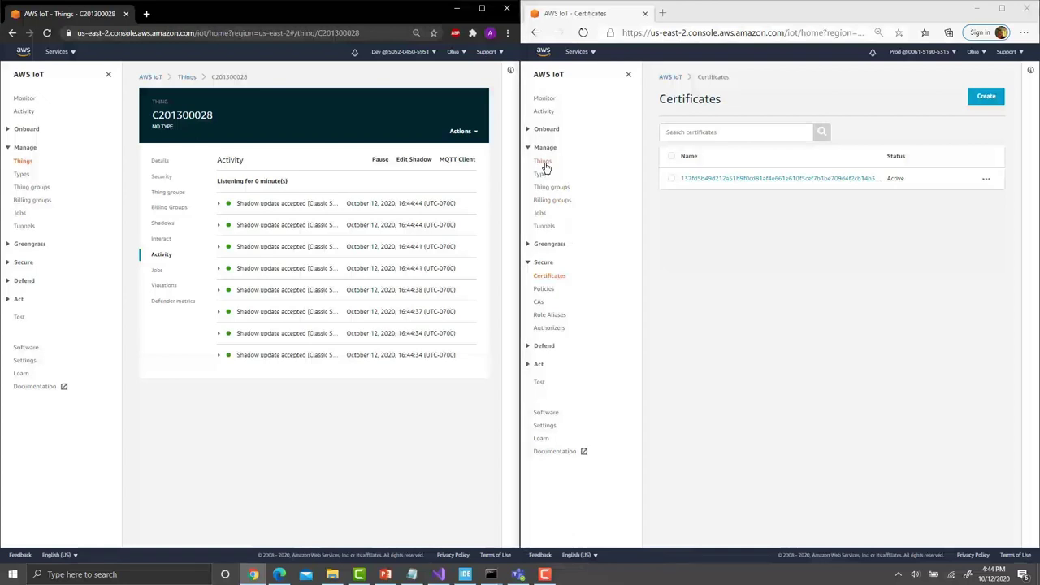
Step: Open thing C201300028 in the Prod console and display its shadows
click(544, 162)
click(706, 181)
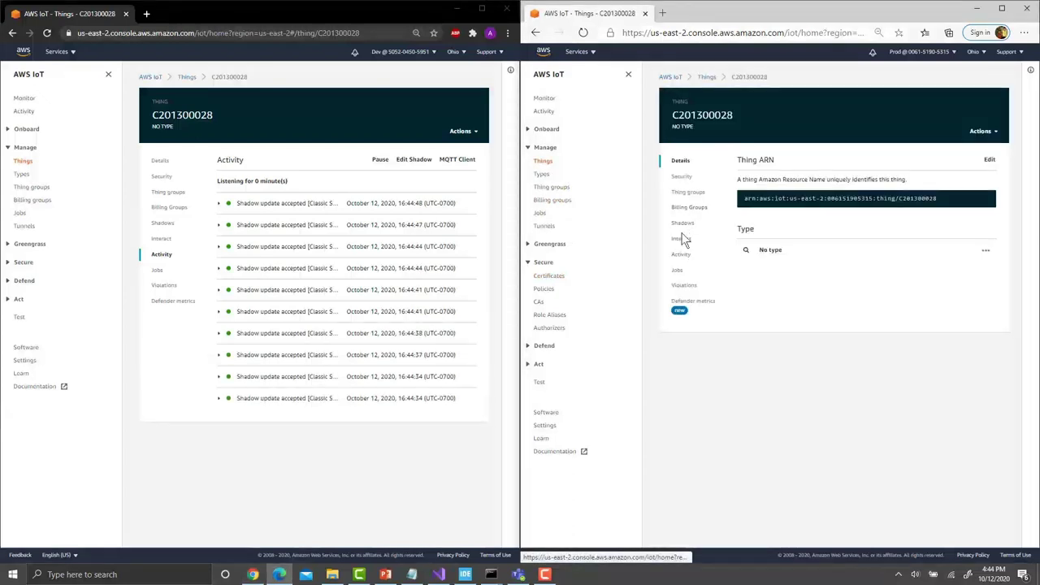
click(679, 224)
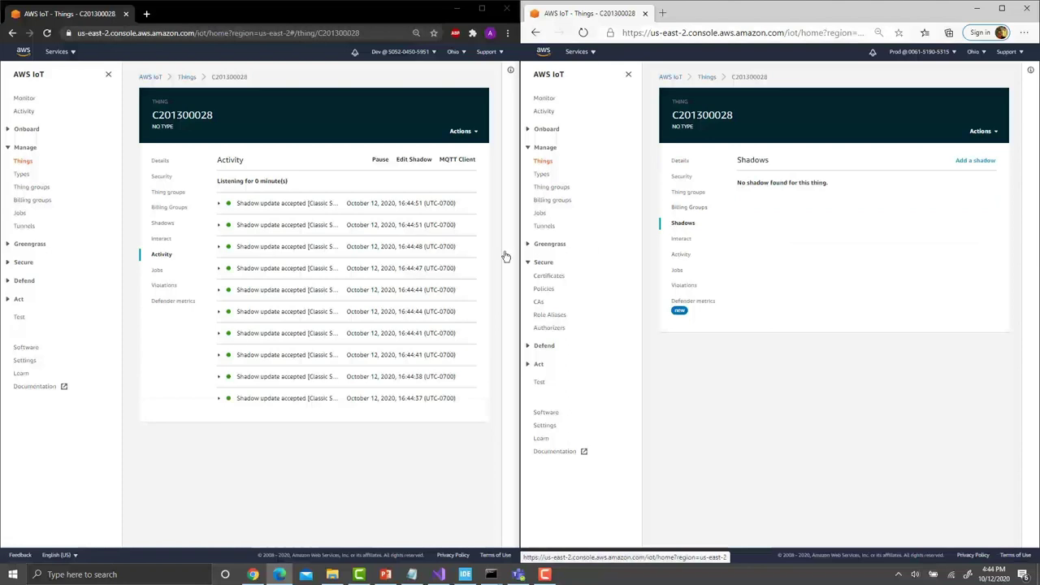
Step: Open the details of the board's certificate in both the Dev and Prod consoles
click(23, 262)
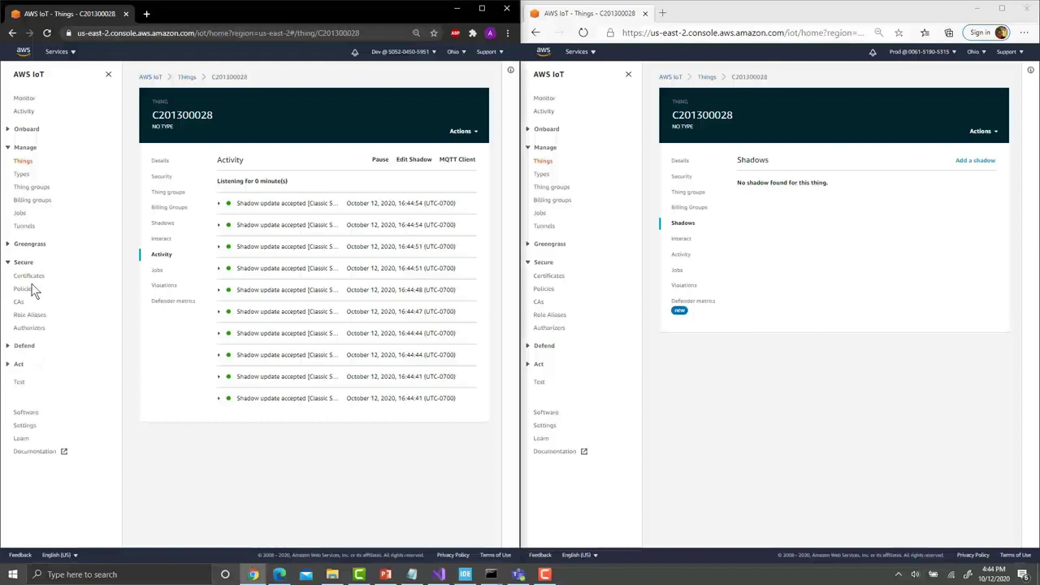
click(33, 277)
click(233, 183)
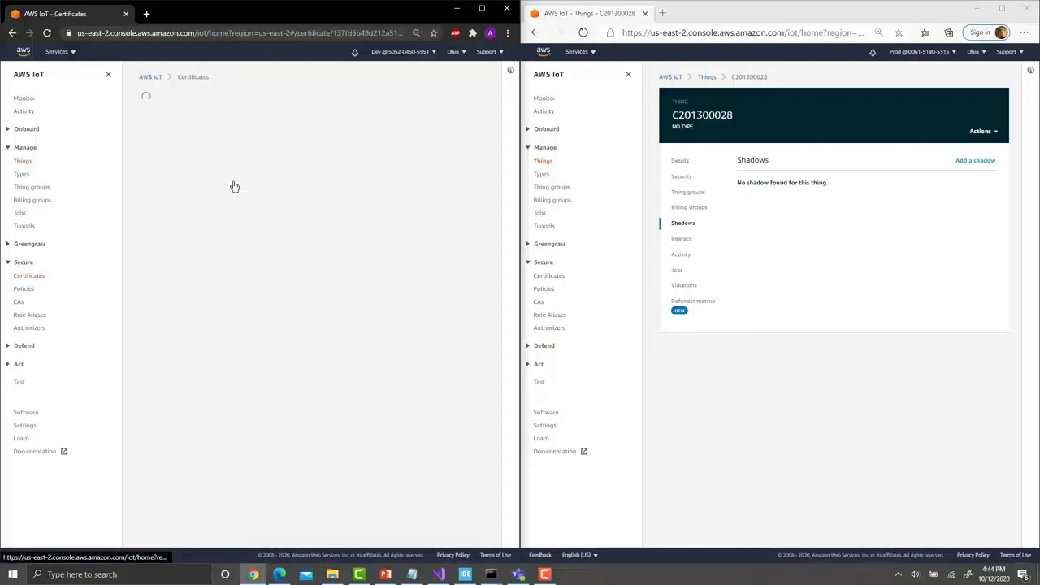
click(547, 277)
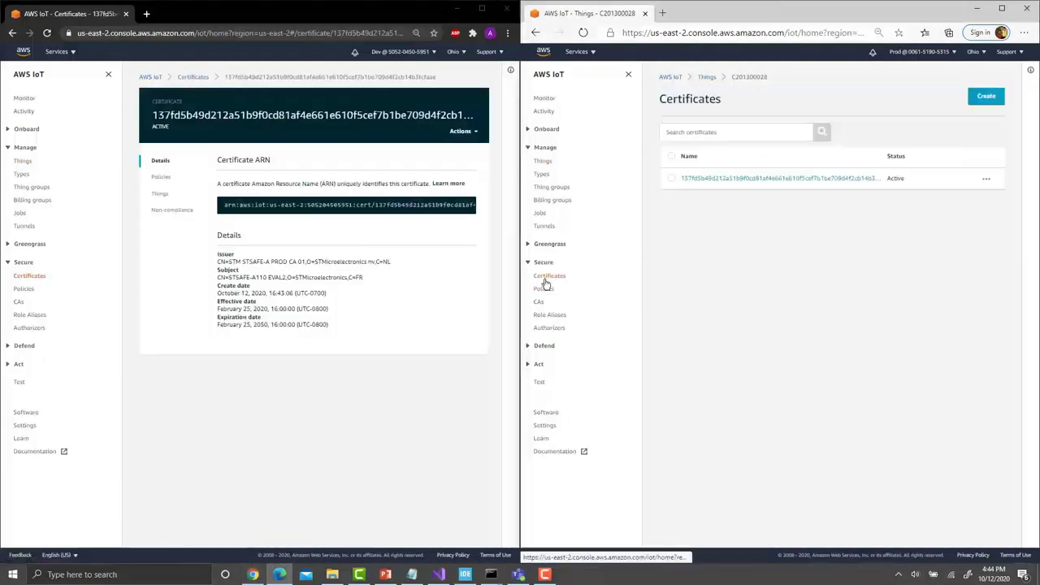
click(712, 178)
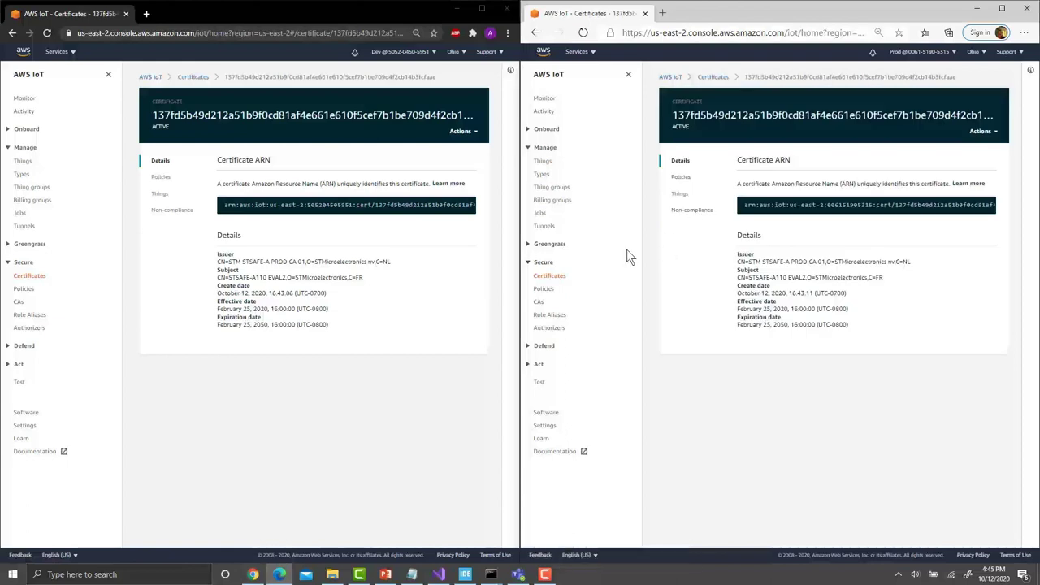
Step: Open the C201300028_Policy attached to the certificate in both consoles and examine the policy documents
click(160, 177)
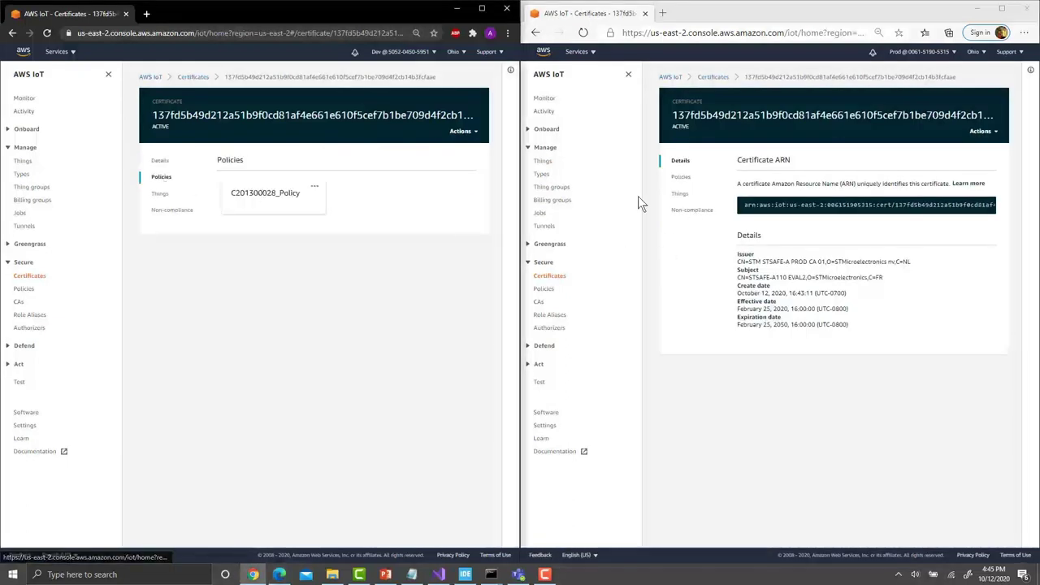
click(680, 177)
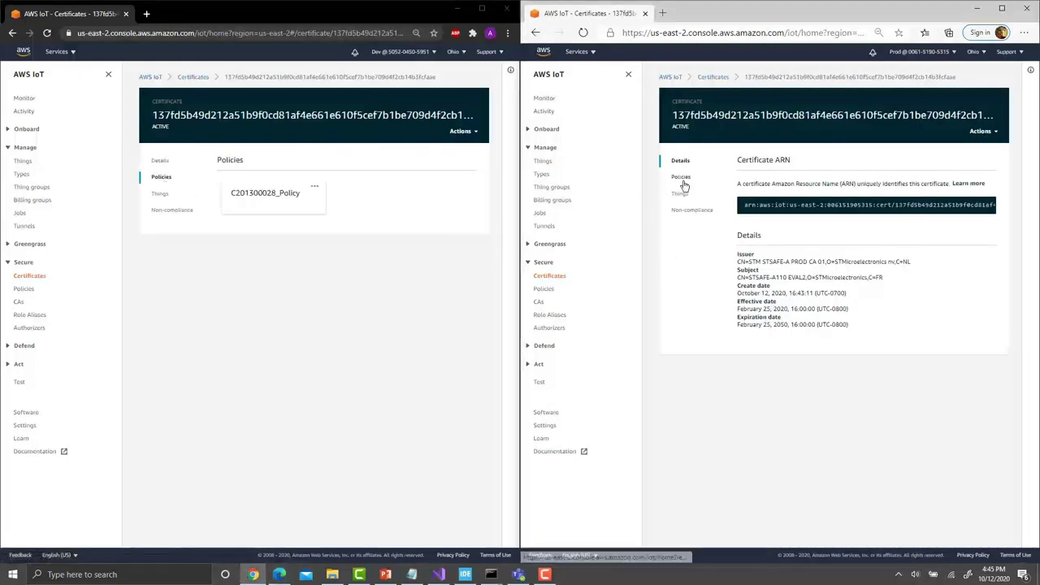
click(280, 200)
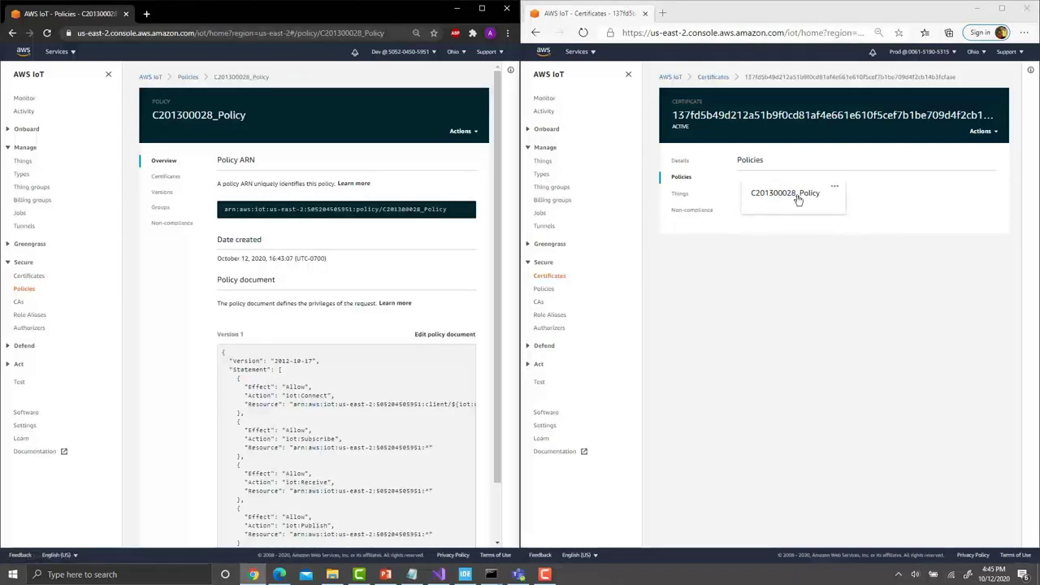
click(798, 200)
scroll(325, 365, down, 1)
scroll(779, 391, down, 1)
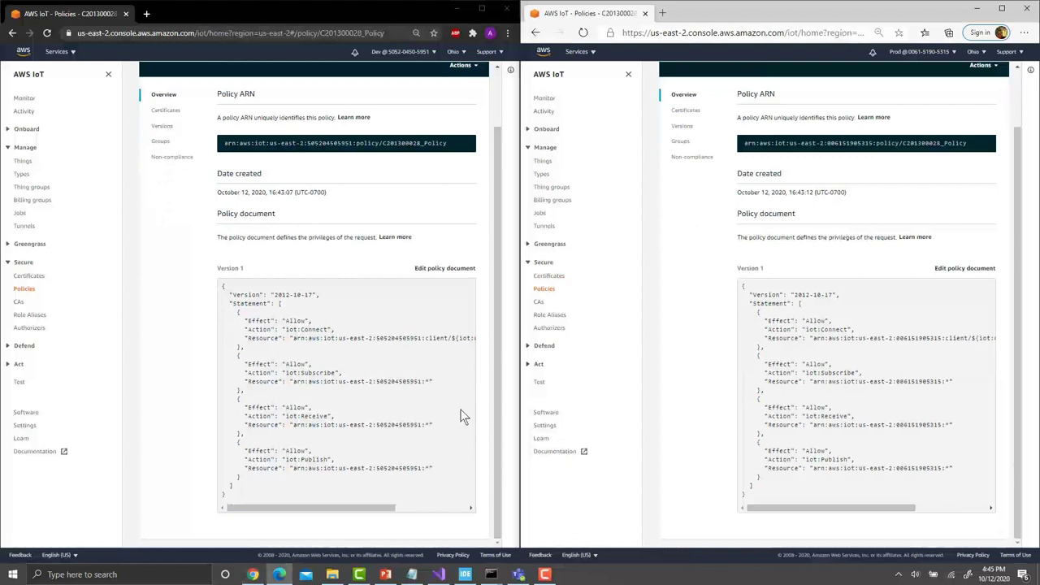
Step: Check the serial output window, and review the 0_C201300028_DevMAR log from the DevCon folder in a maximized window
mouse_move(494, 575)
click(494, 536)
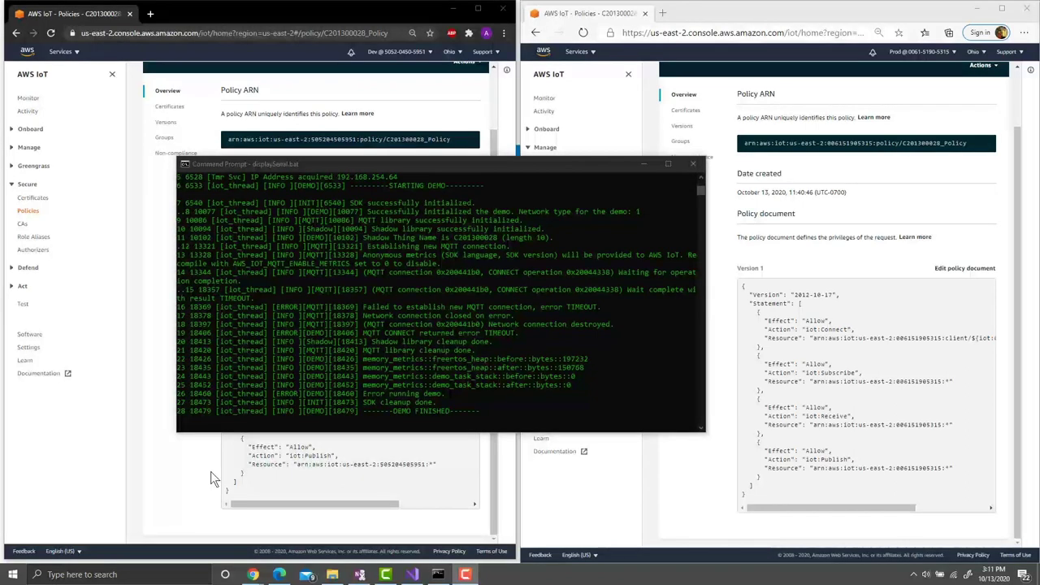
click(334, 574)
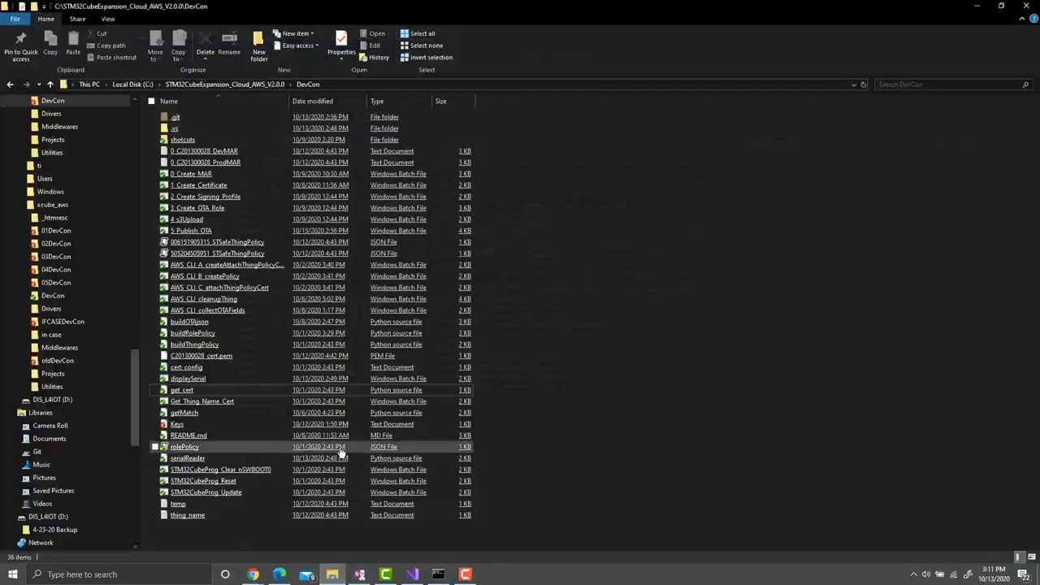
double_click(215, 151)
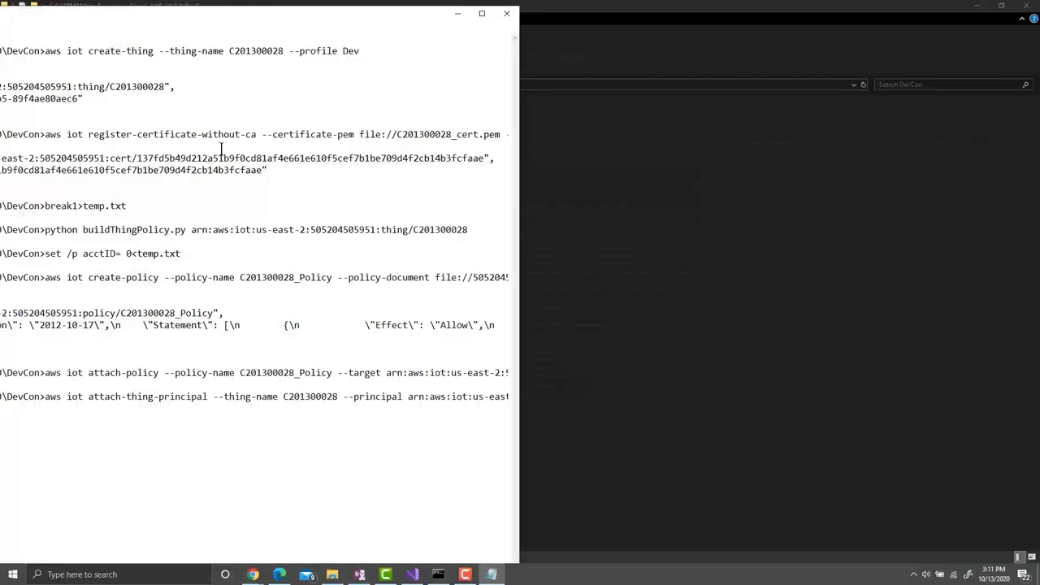
double_click(281, 12)
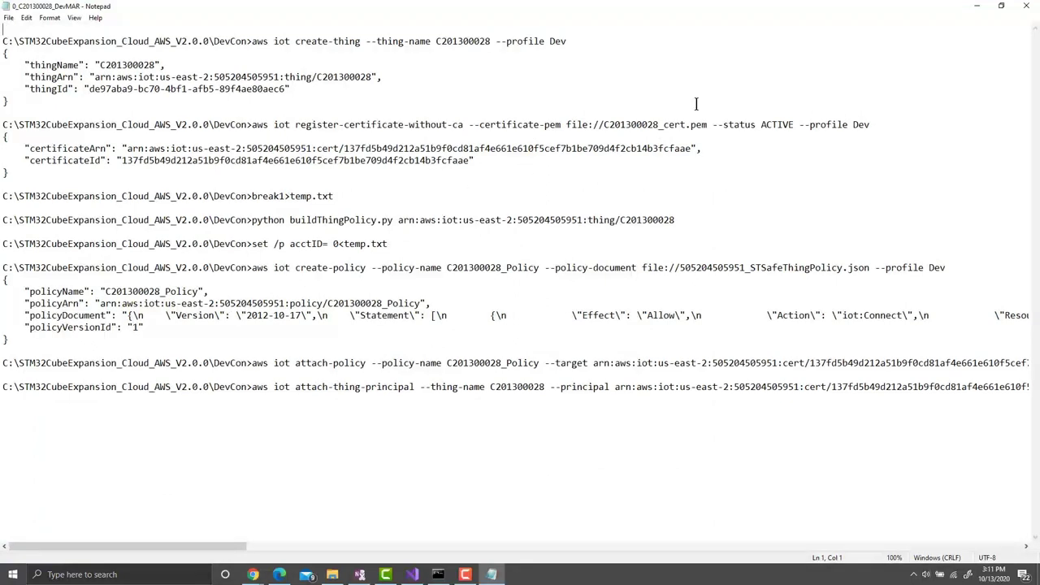
click(975, 5)
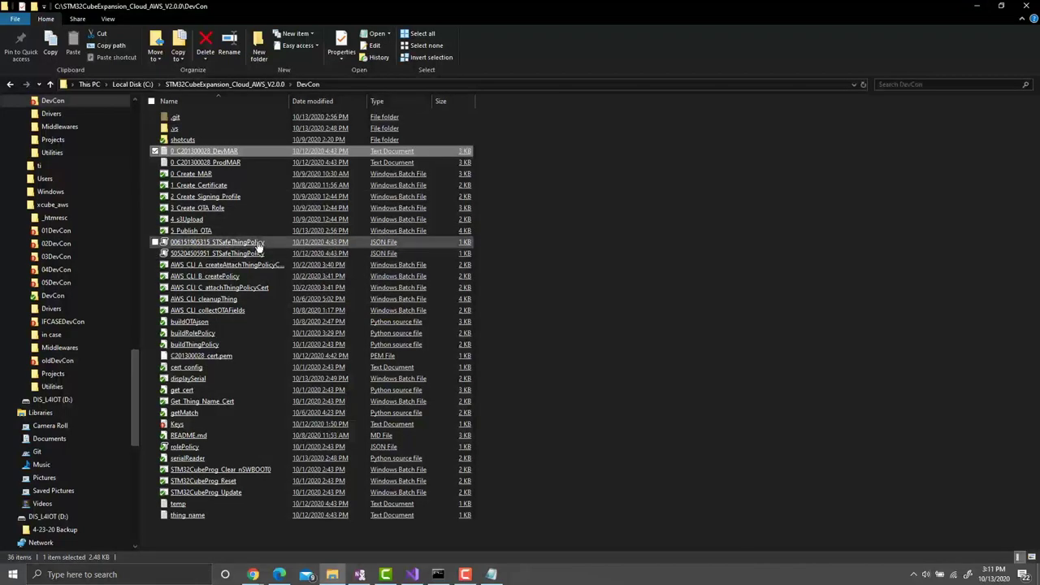
Step: View the Prod account's STSafeThingPolicy JSON file and the thing_name text file from the DevCon folder
double_click(258, 243)
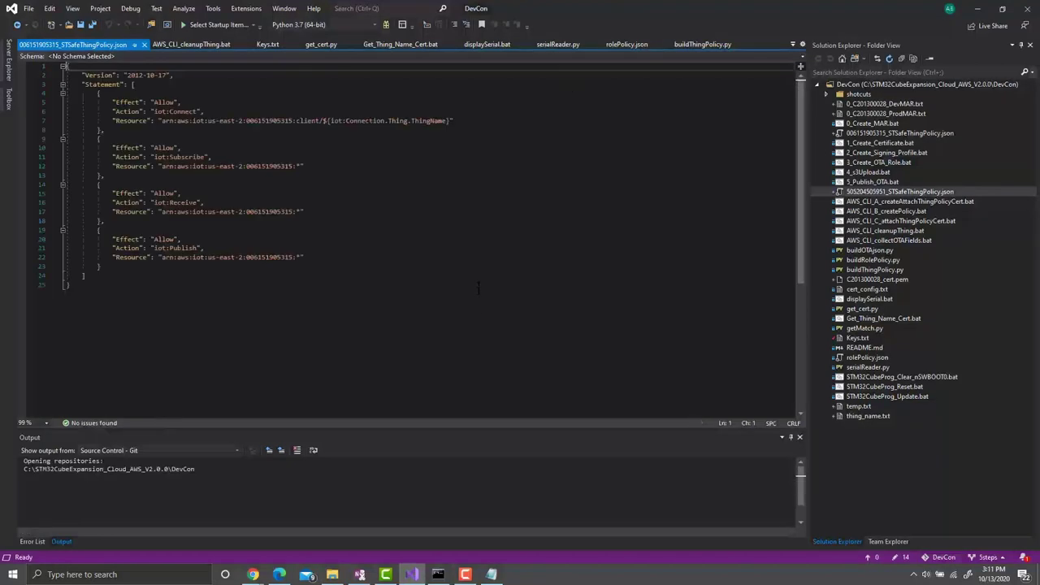
click(974, 7)
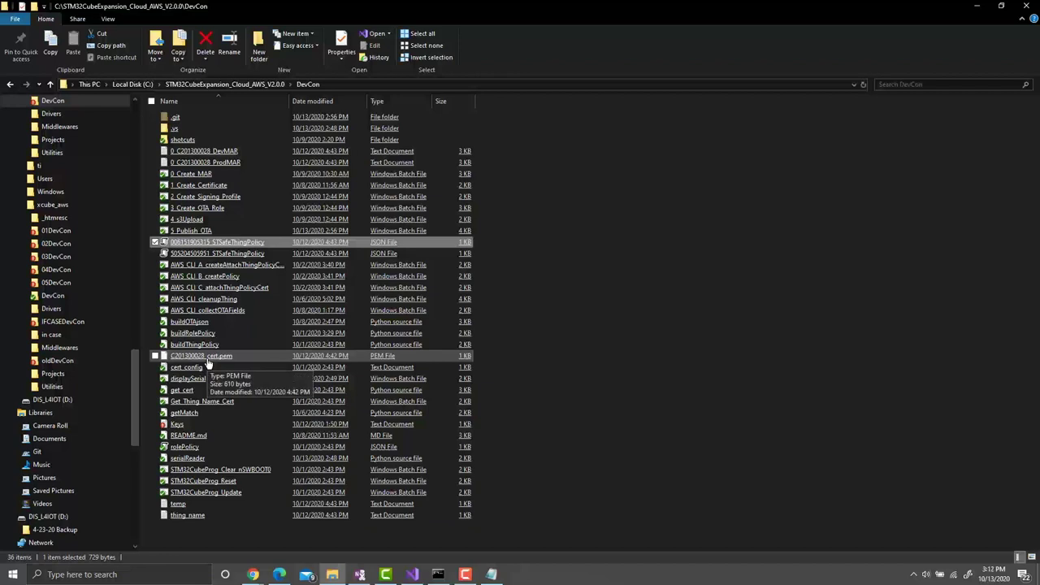
double_click(186, 518)
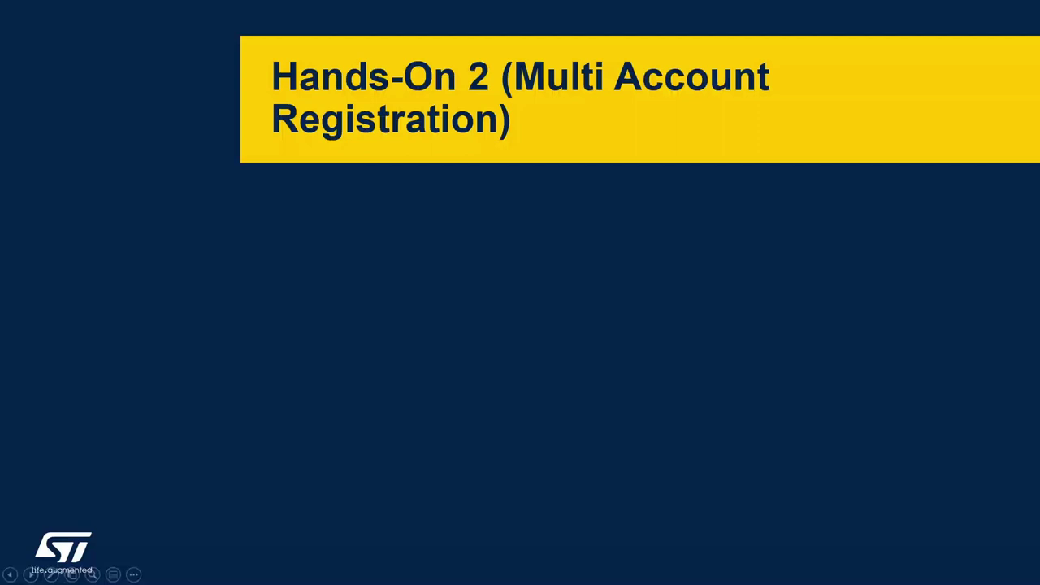
key(Right)
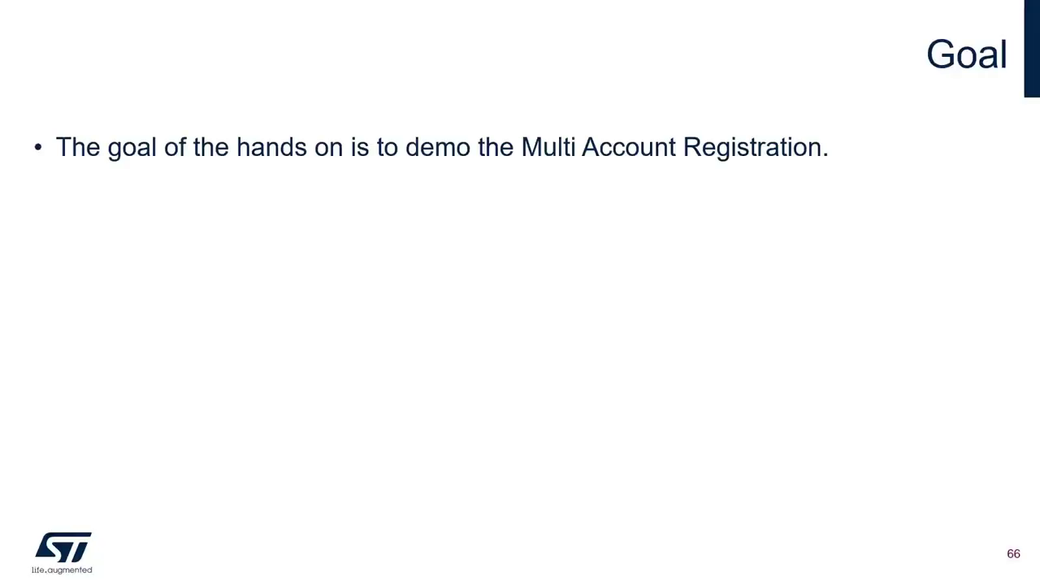
key(Right)
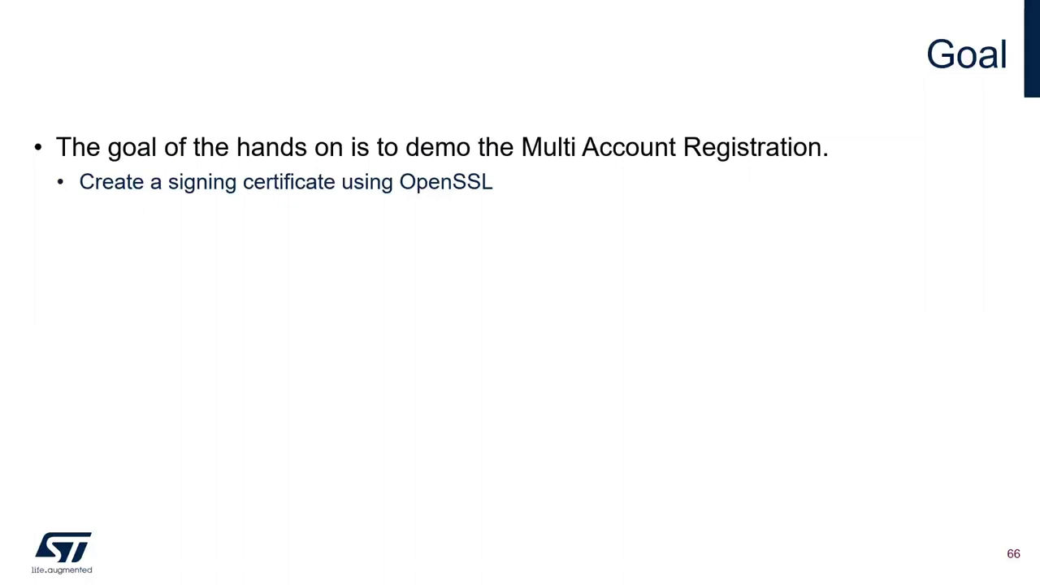
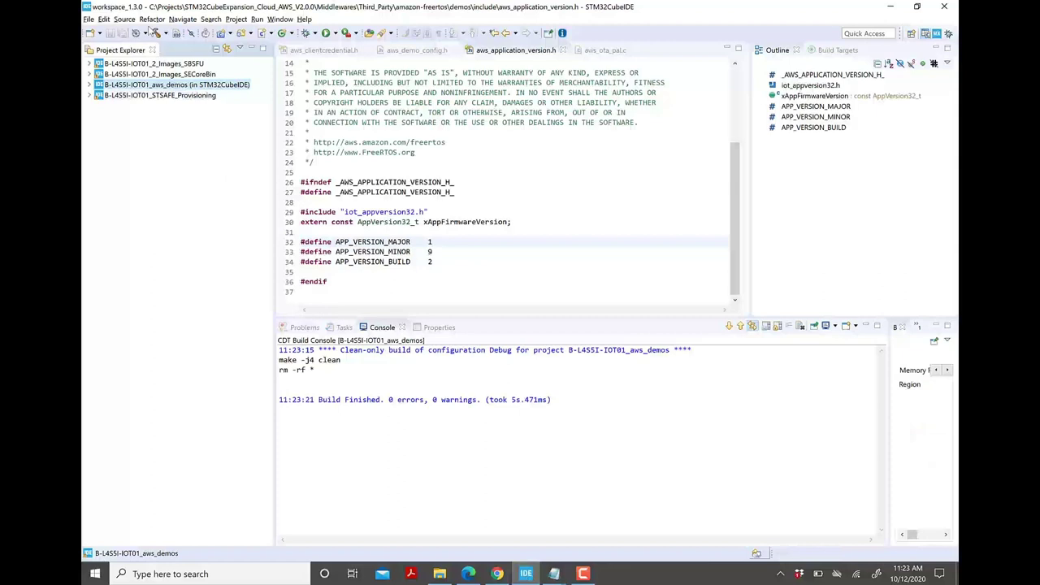
Step: Build the B-L4S5I-IOT01_aws_demos project in STM32CubeIDE
click(155, 34)
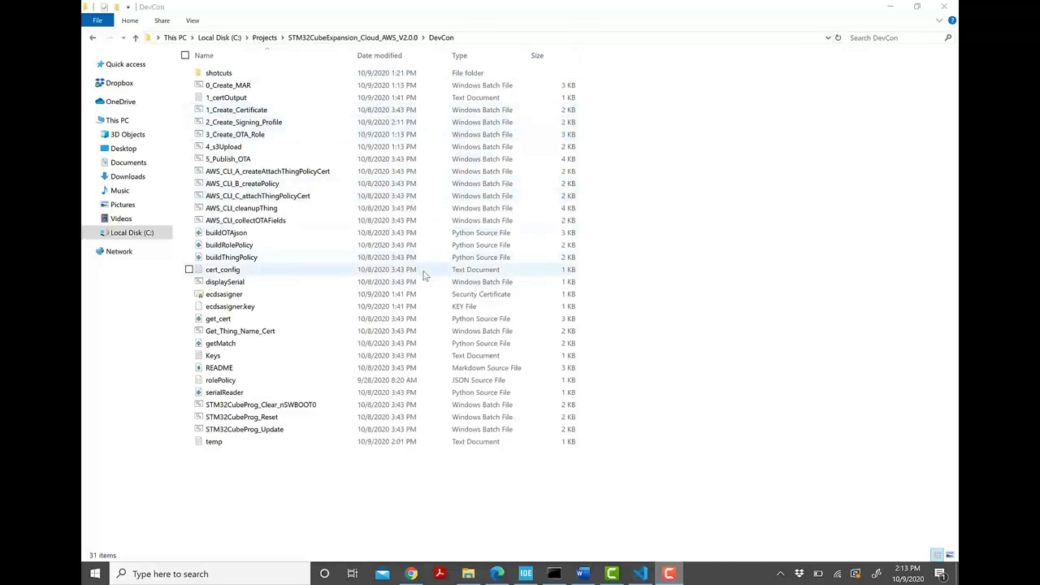
Step: Run the 2_Create_Signing_Profile batch file from the DevCon folder and check its 2_signer output file
double_click(445, 123)
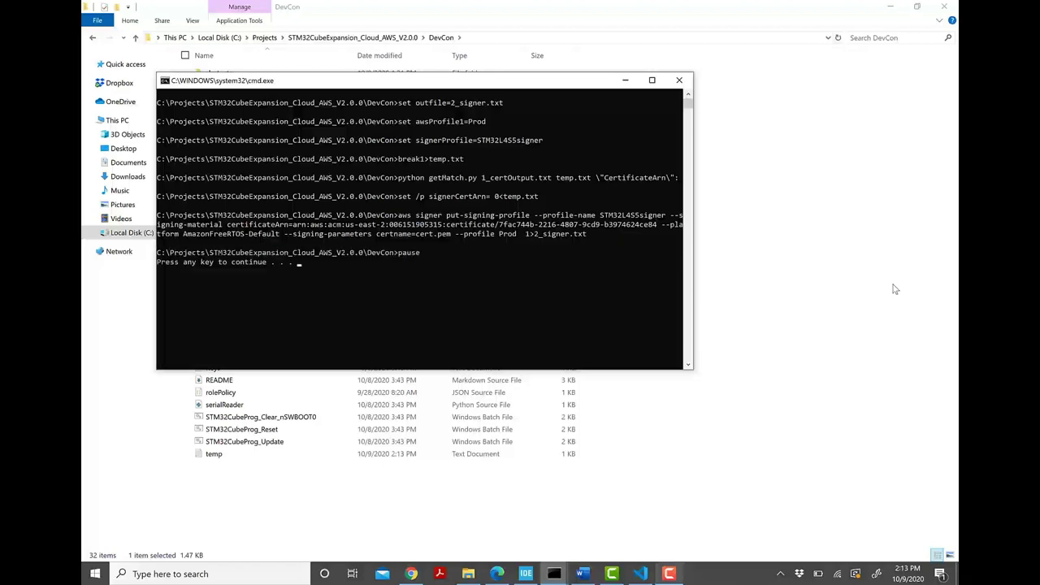
click(681, 80)
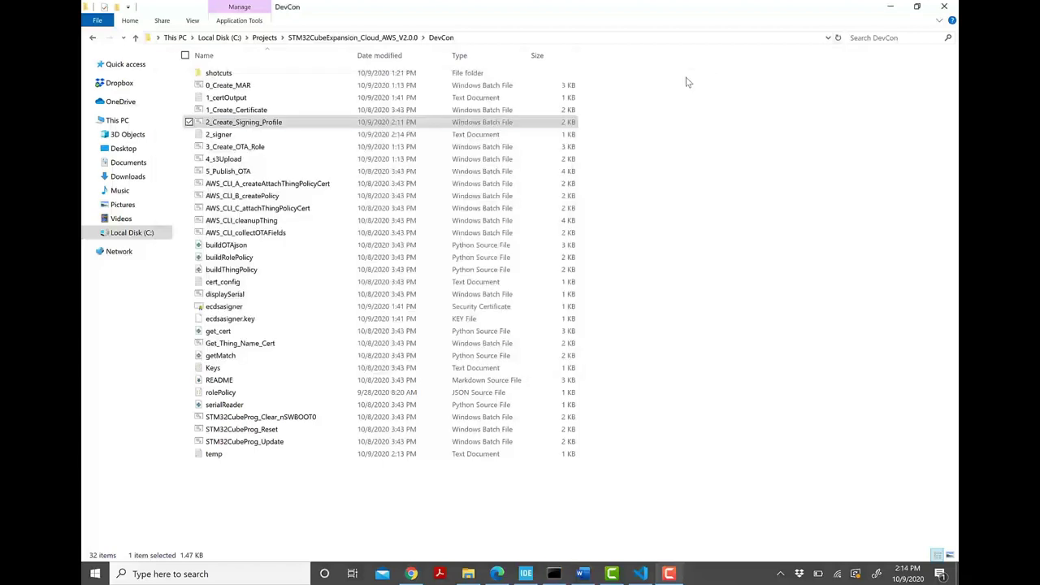
double_click(297, 135)
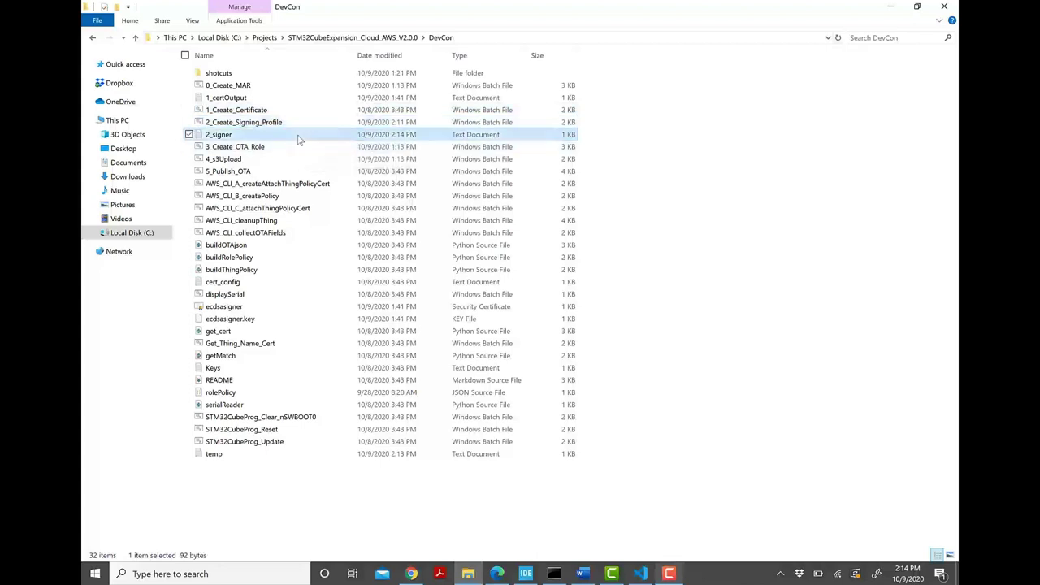
click(740, 200)
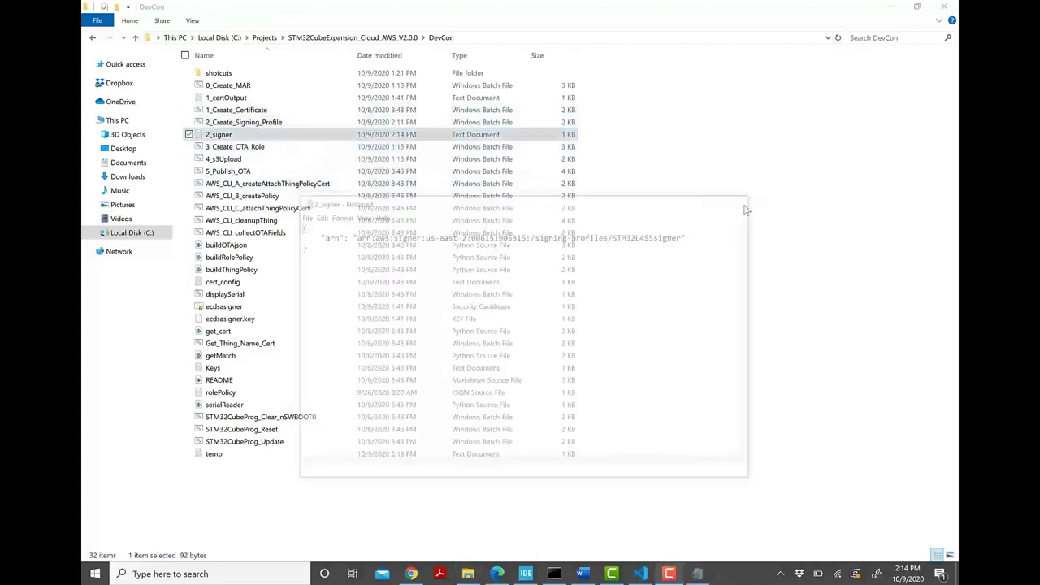
Step: Run aws configure in the Command Prompt and keep the stored access keys, default region and output format
click(556, 573)
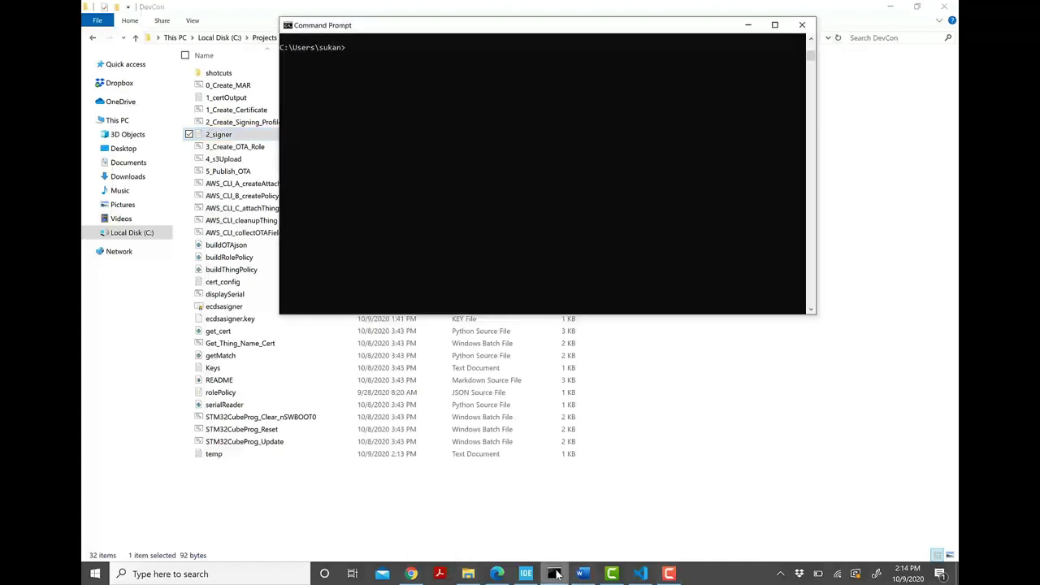
text(aws)
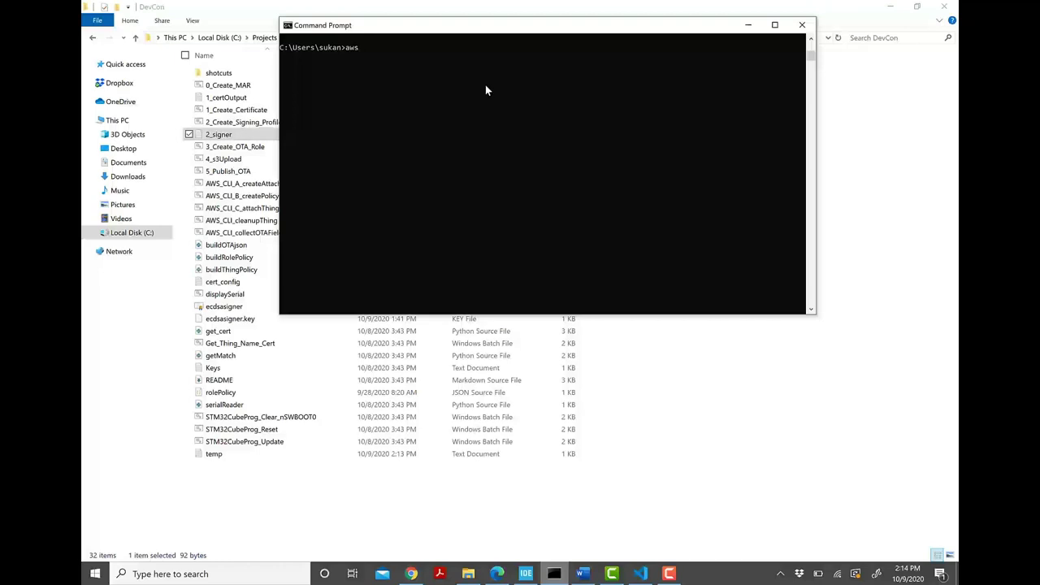
text( config)
text(re)
key(BackSpace)
key(BackSpace)
text(ure)
key(Return)
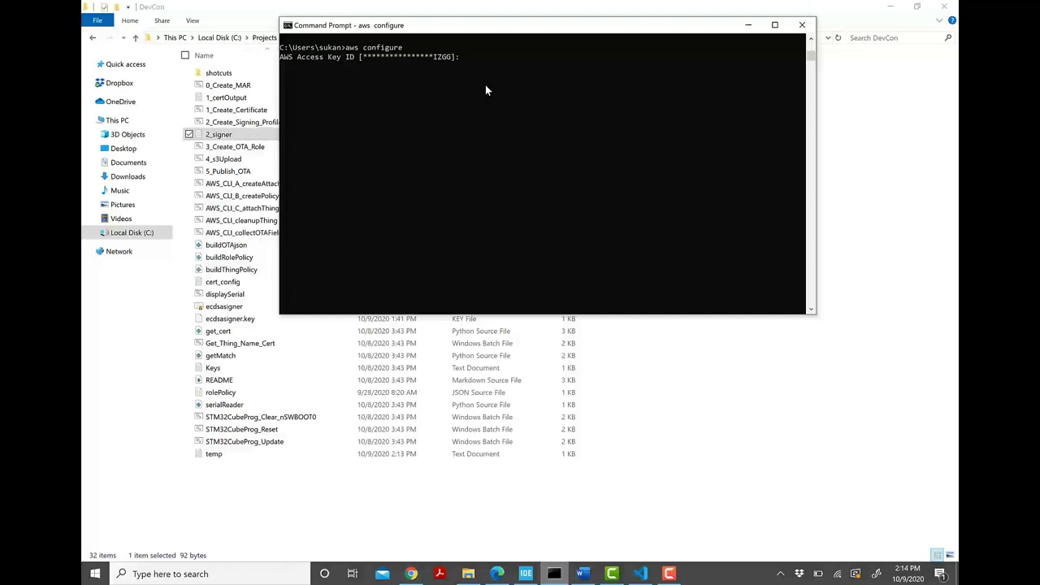
key(Return)
key(Return)
key(Return)
key(Return)
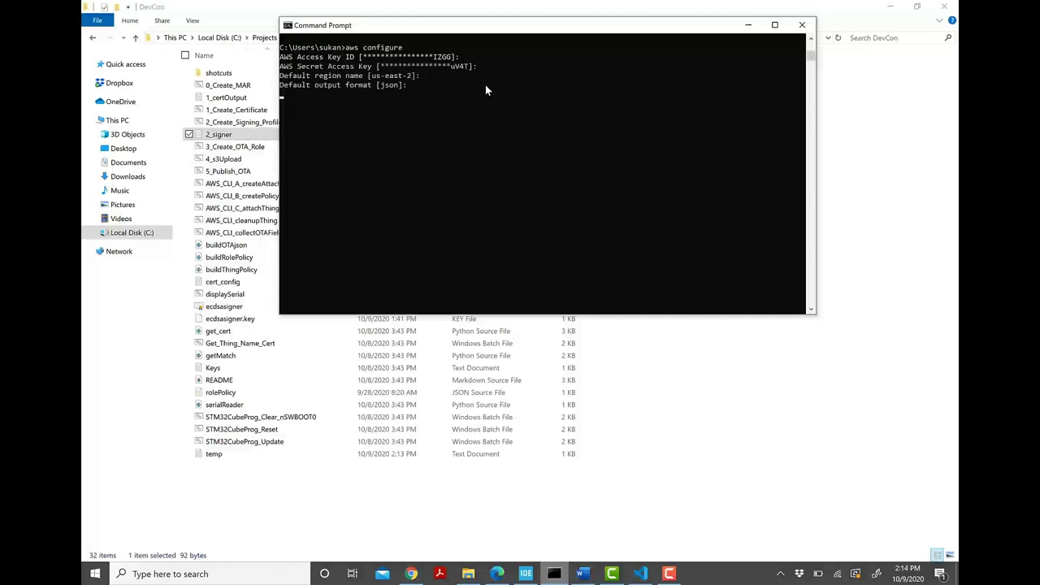
Step: List the account's signing profiles with aws signer list-signing-profiles
text(aws signer list-signing-p)
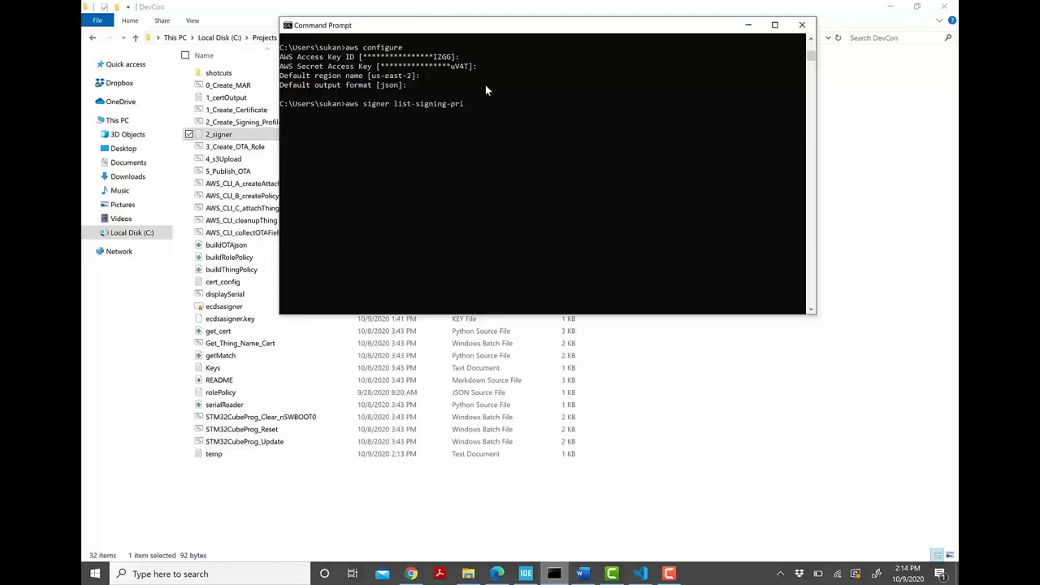
text(rofiles)
key(Return)
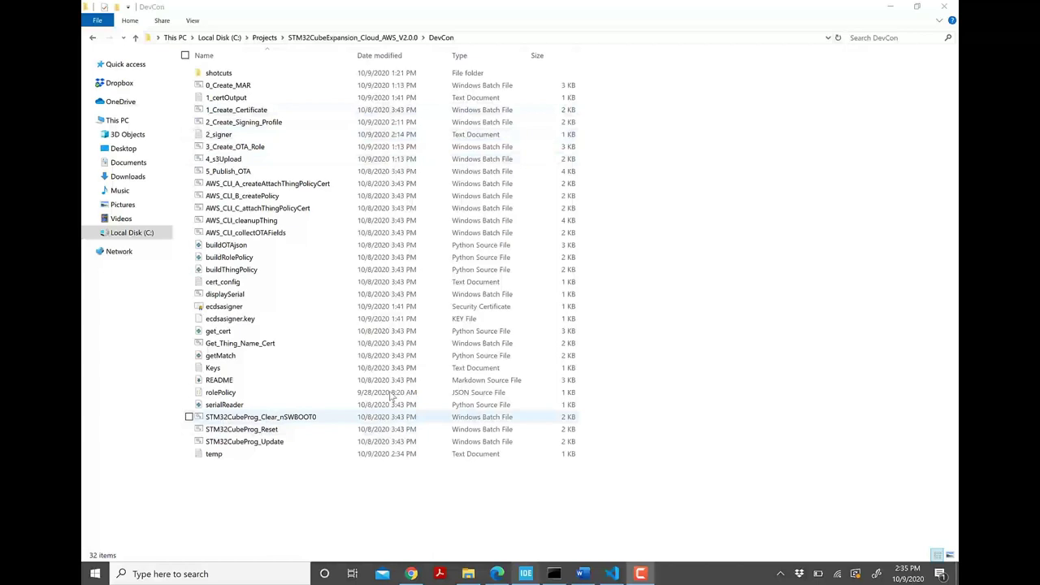
Step: Run the 3_Create_OTA_Role batch file from the DevCon folder and check its 3_role output file
double_click(260, 147)
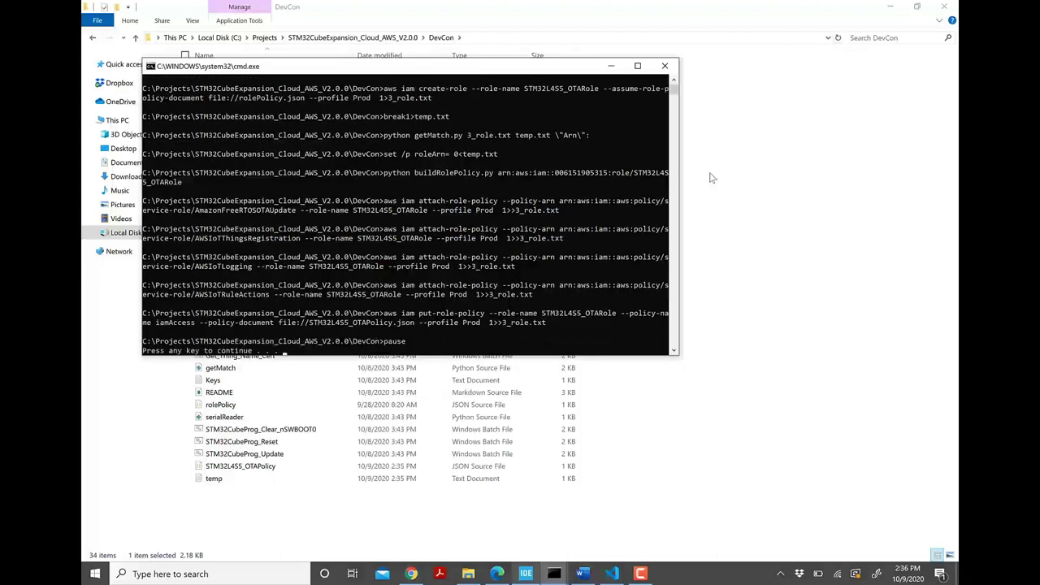
click(665, 66)
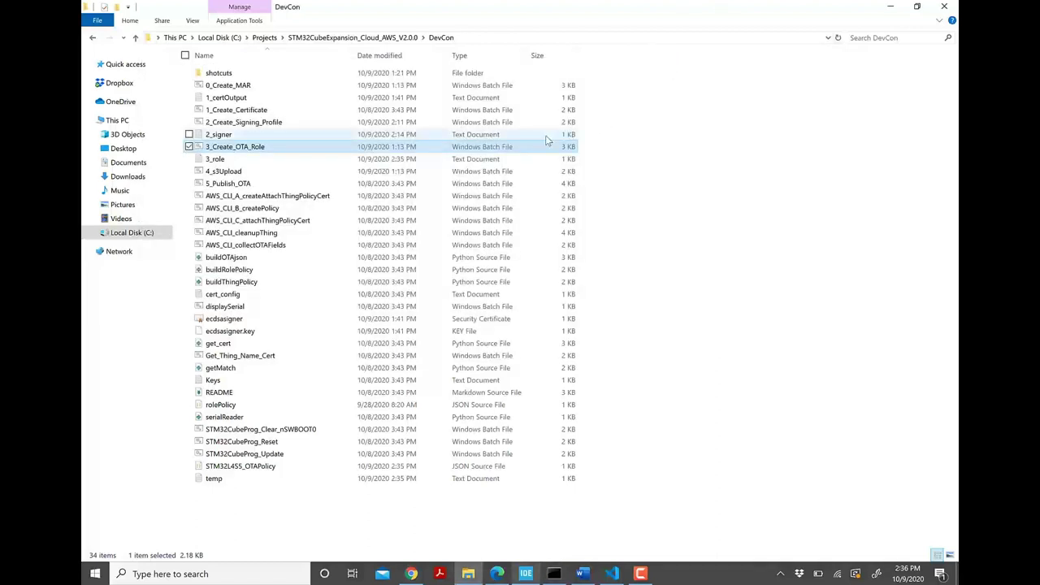
double_click(443, 162)
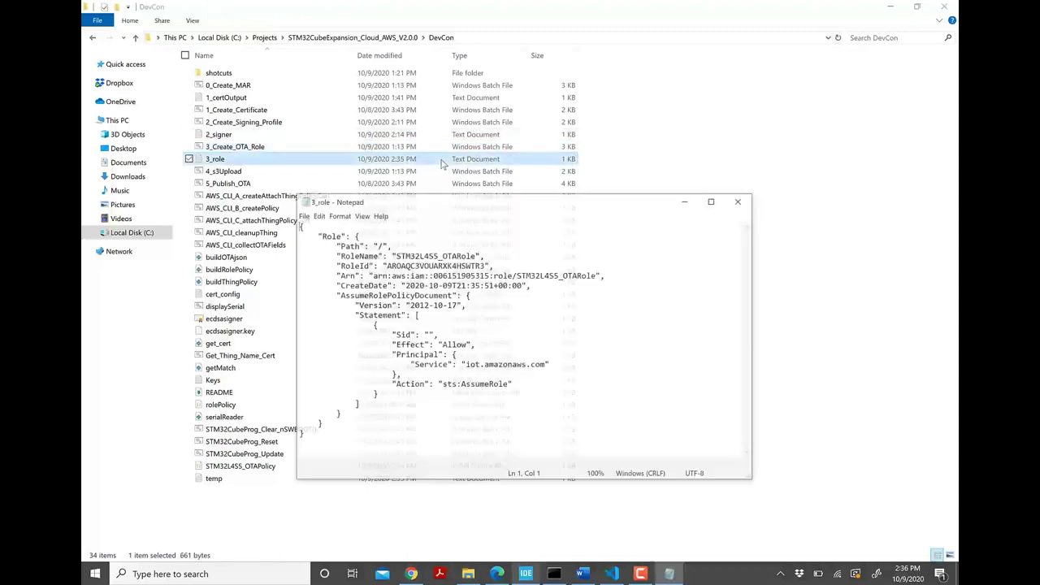
click(739, 201)
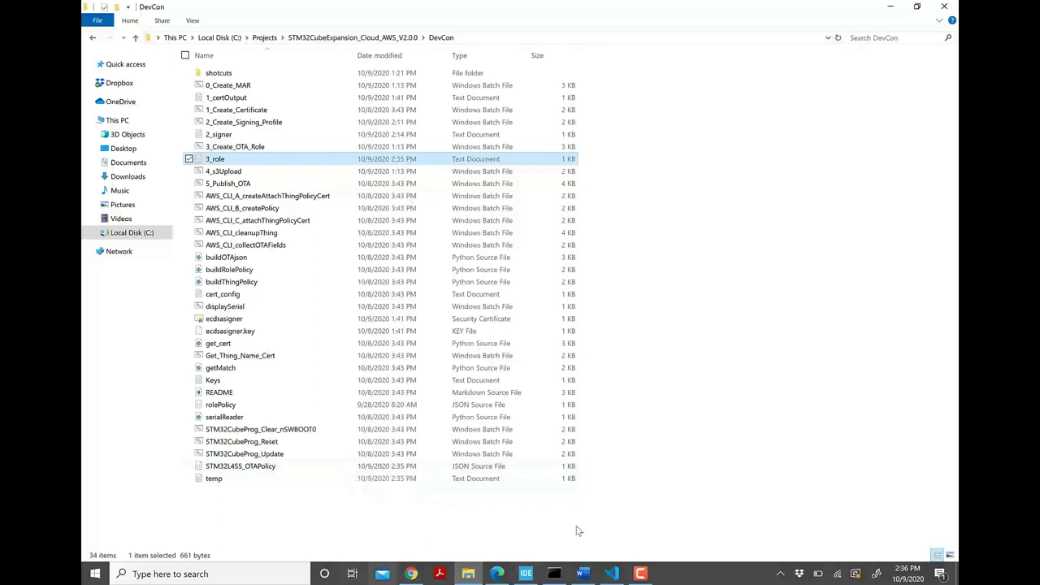
Step: Open the STM32L4S5_OTARole role in the Prod account's IAM console in the browser
click(497, 574)
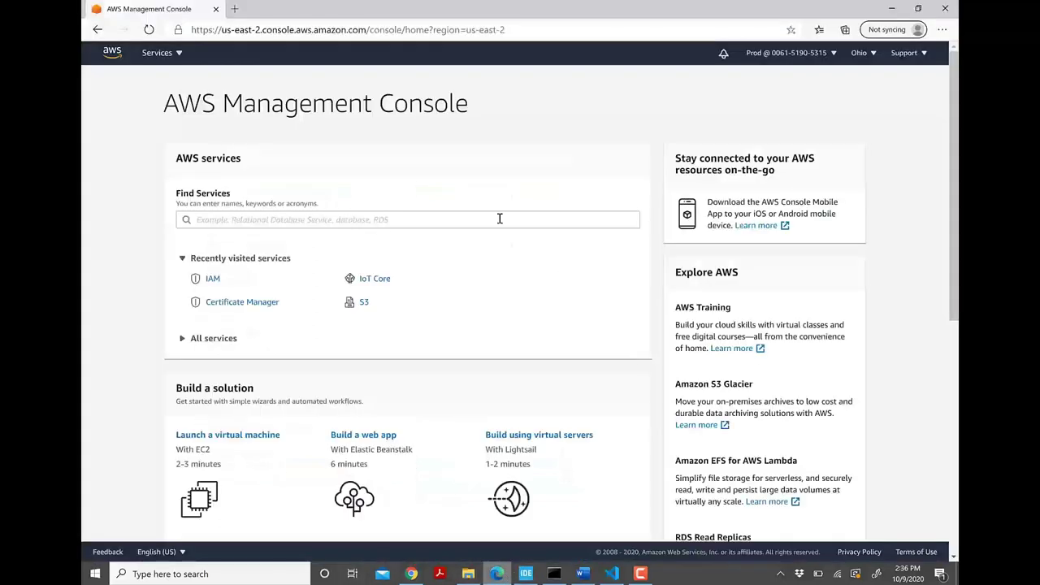
click(212, 280)
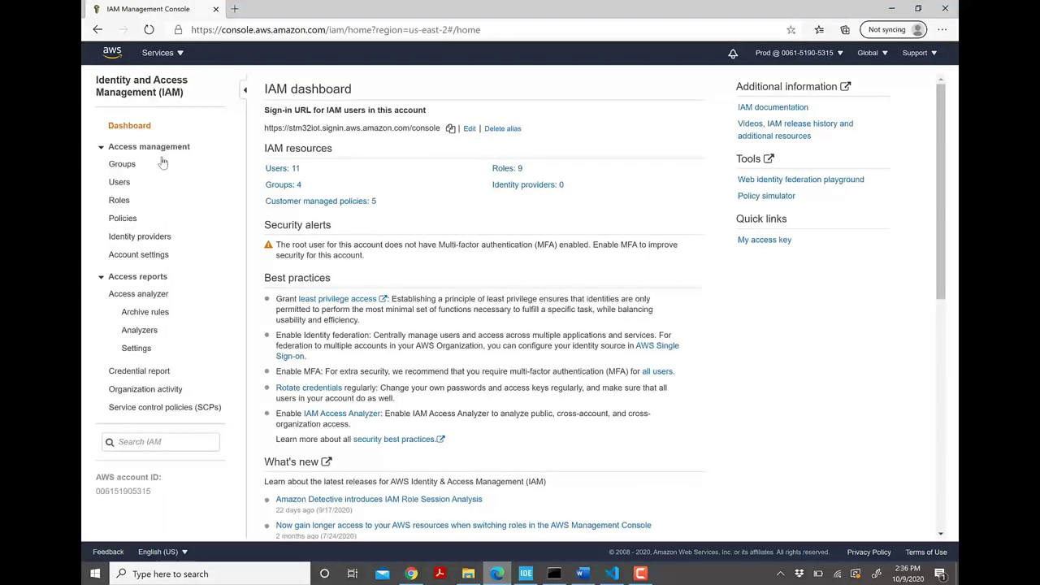
click(119, 200)
scroll(504, 276, down, 3)
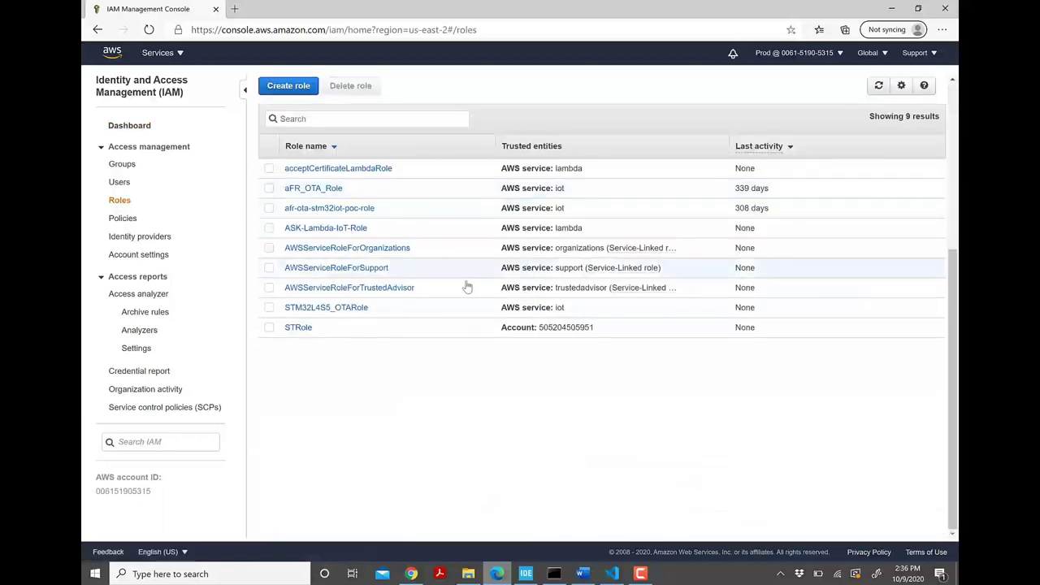
click(290, 308)
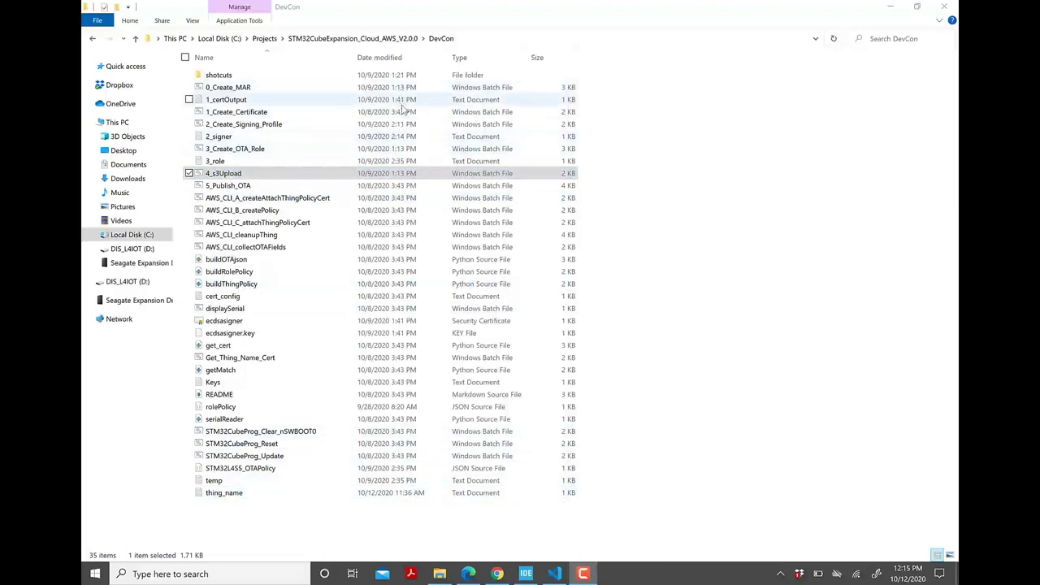
Step: Review the sfbFileLocation path and bucket commands in 4_s3Upload.bat in Visual Studio Code
click(554, 574)
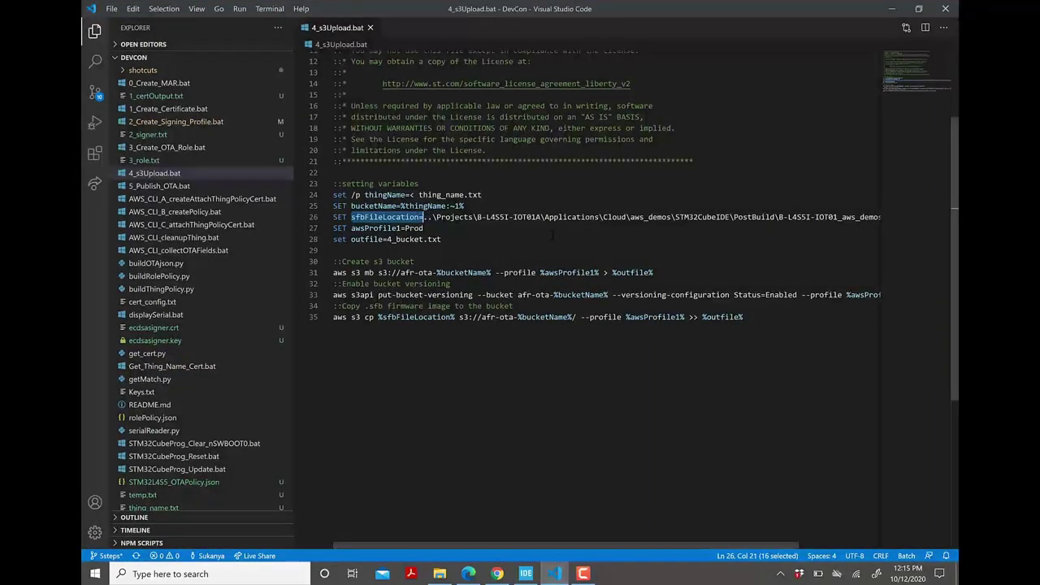
scroll(561, 238, right, 3)
scroll(590, 242, left, 3)
click(892, 8)
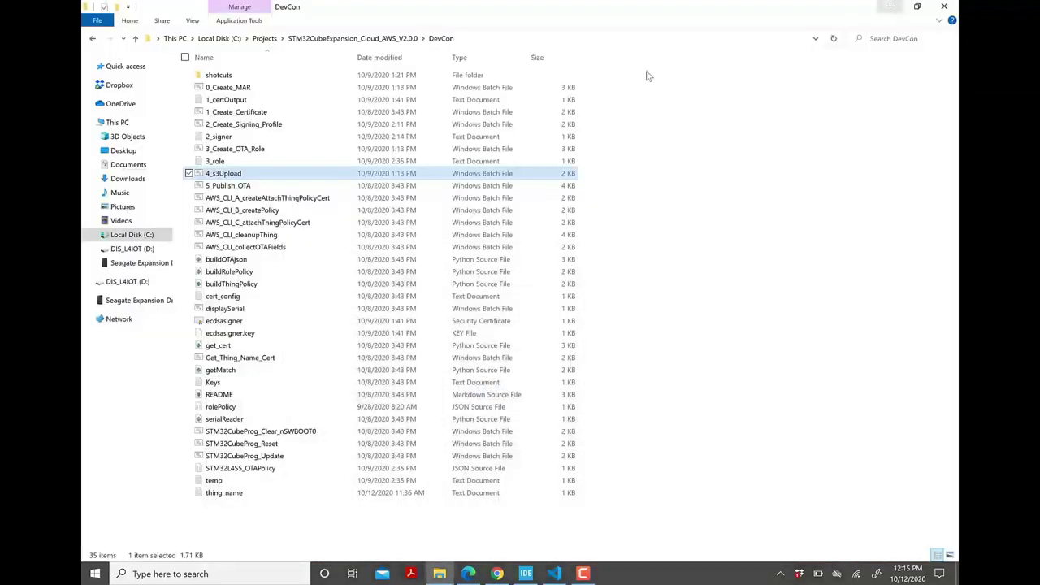
Step: Run the 4_s3Upload batch file from the DevCon folder and check its 4_bucket output file
double_click(294, 178)
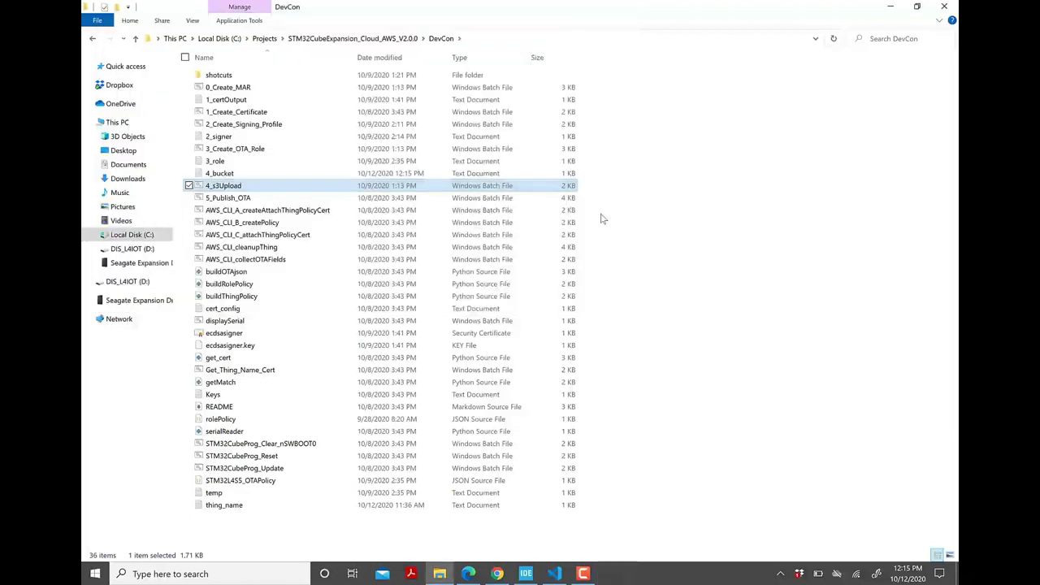
click(271, 174)
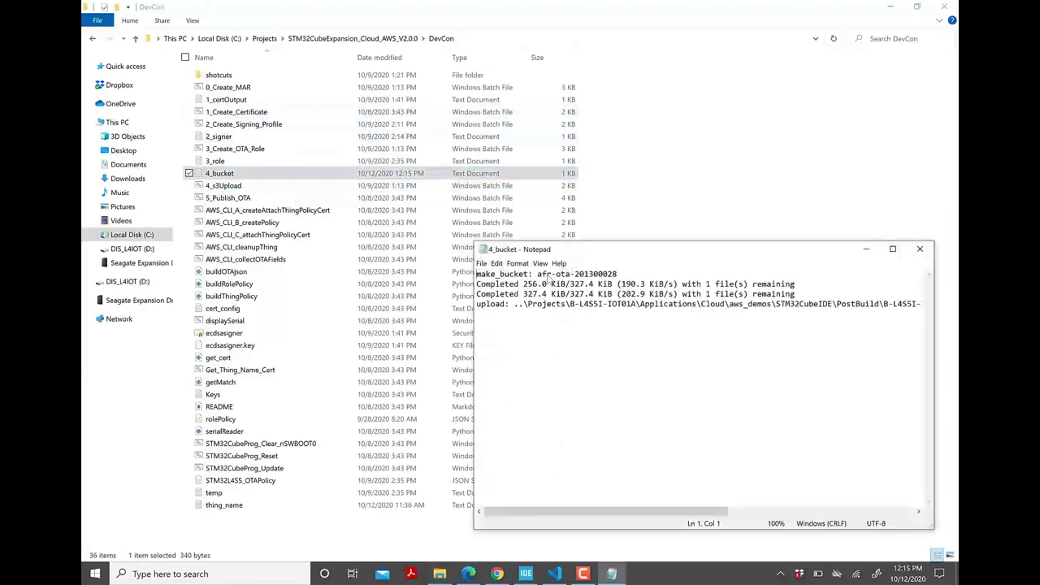
click(921, 249)
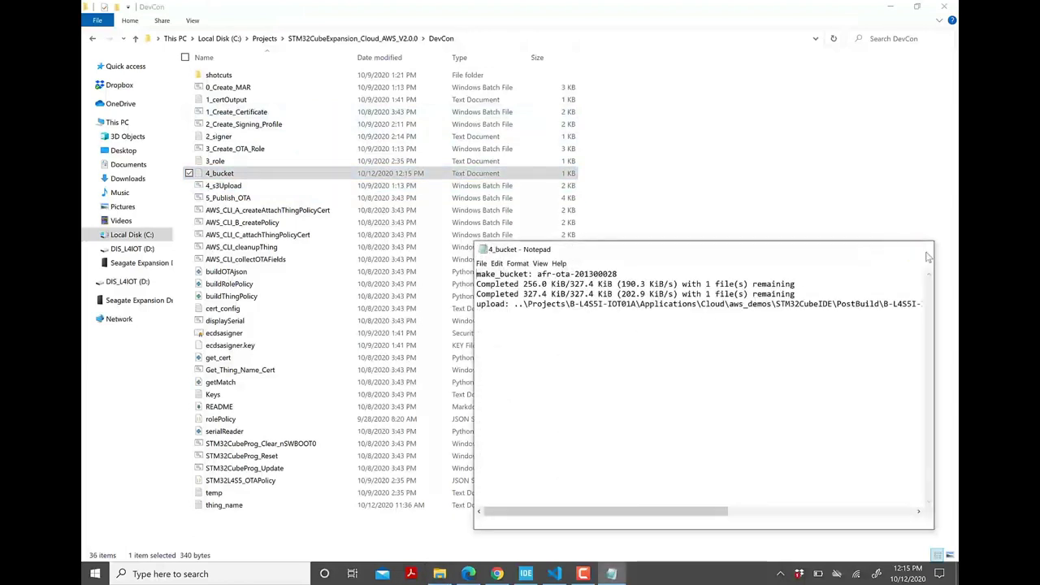
Step: Open the afr-ota-201300028 bucket in the Prod account's S3 console in the browser
click(471, 574)
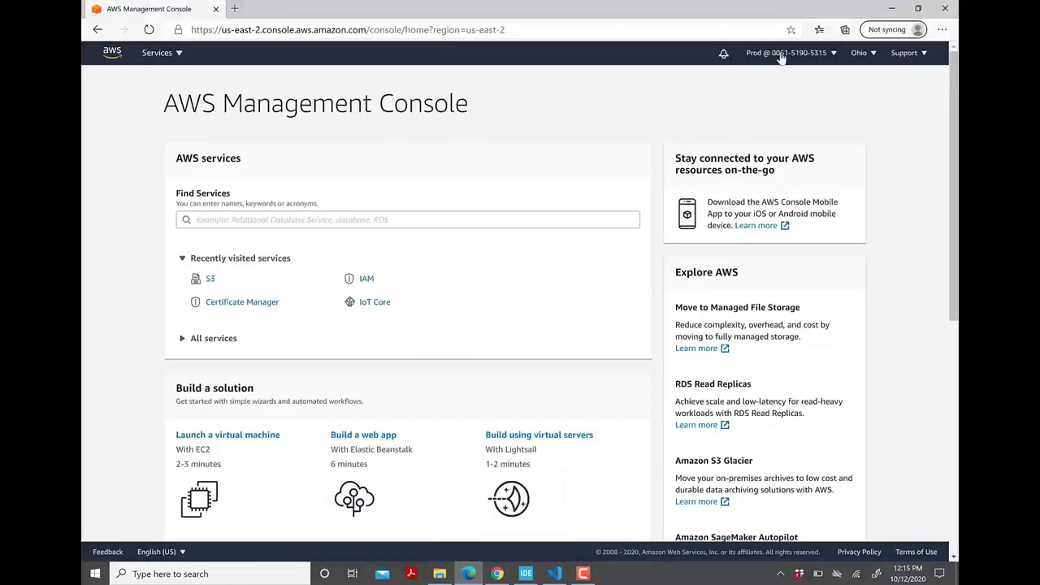
click(209, 278)
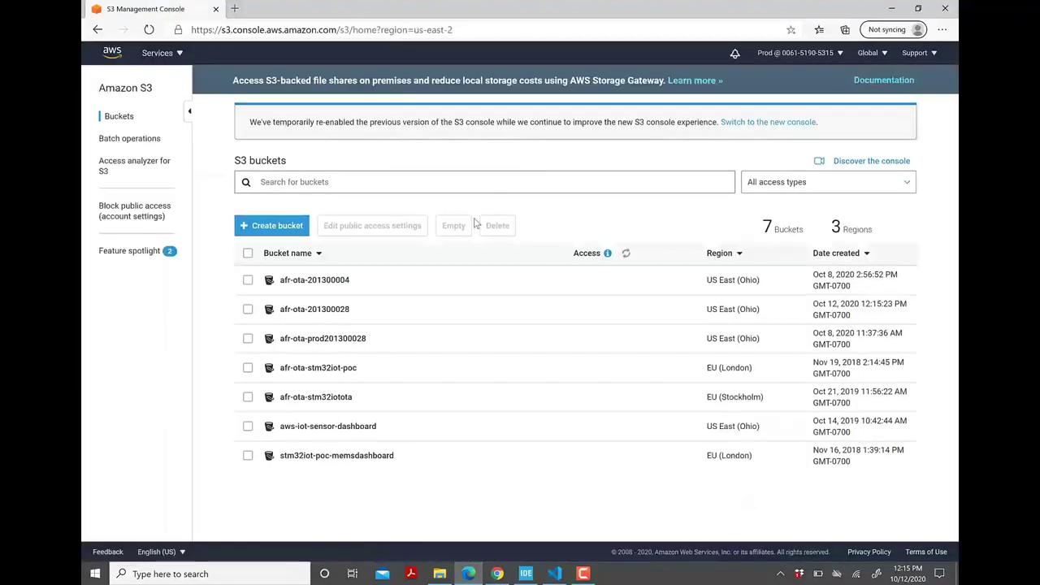
click(305, 314)
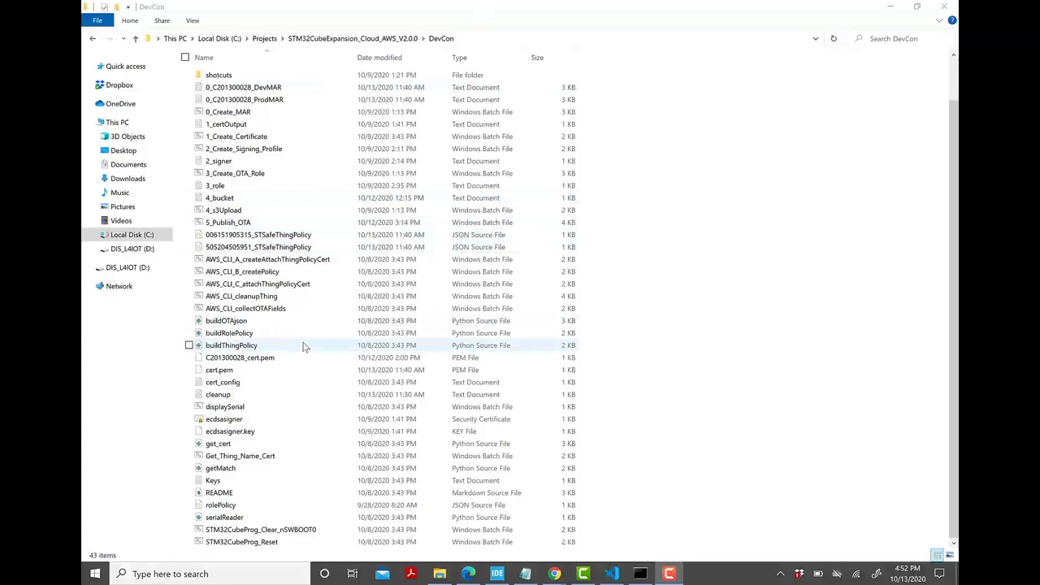
Step: Run the 5_Publish_OTA batch file from the DevCon folder
scroll(302, 344, down, 2)
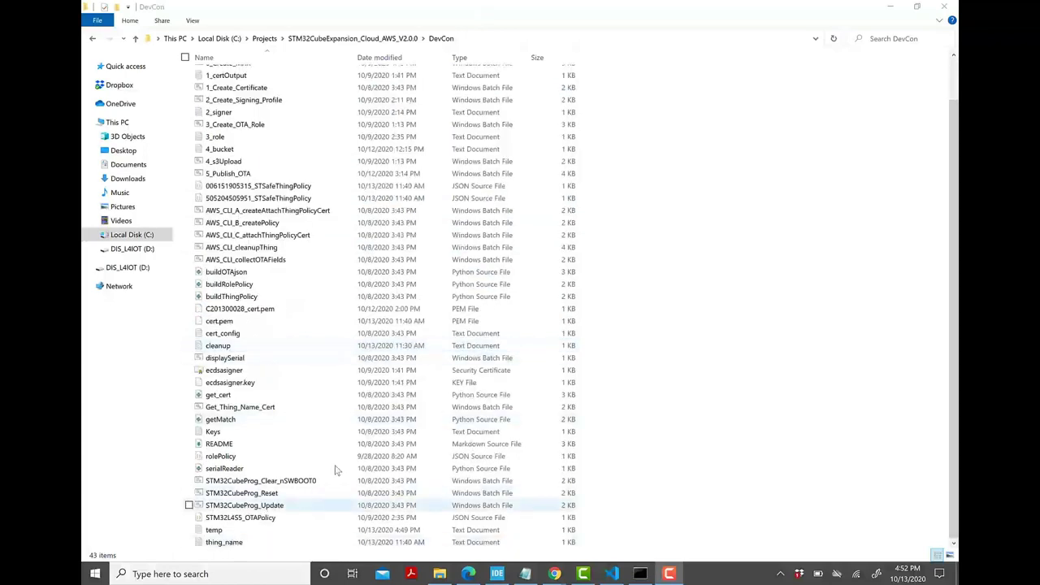
scroll(346, 249, up, 1)
scroll(346, 249, up, 1)
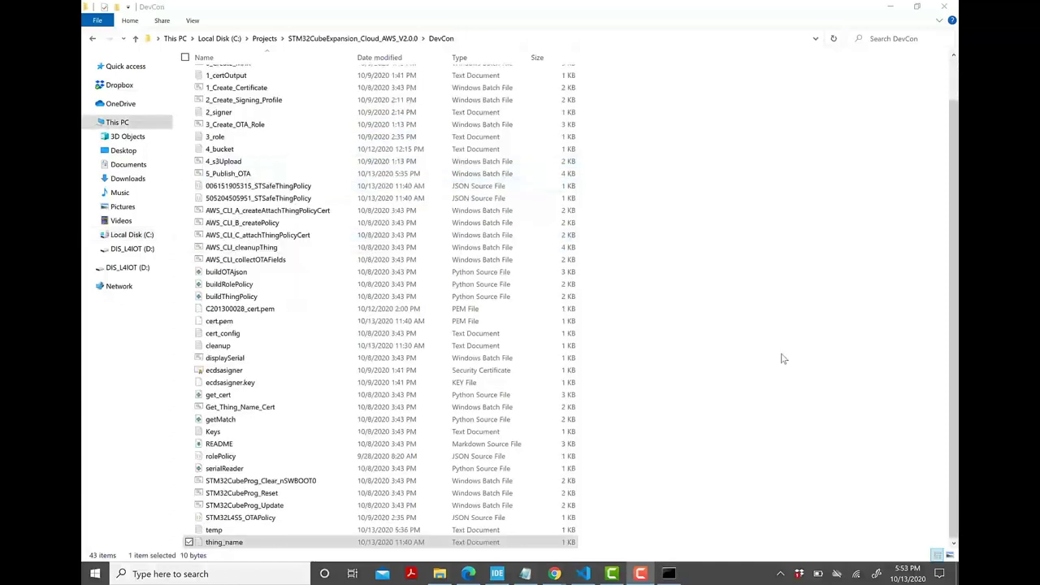
double_click(449, 174)
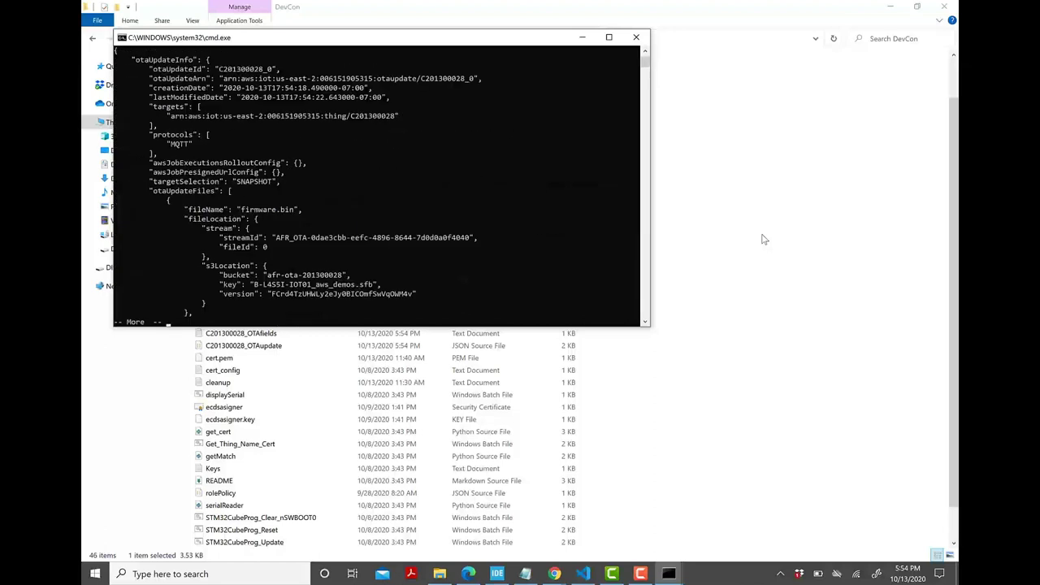
Step: Page through the OTA update details to the end and let the batch continue to the board's serial log
key(Return)
key(Return)
key(Return)
key(Return)
key(Return)
key(Return)
key(Return)
key(Return)
key(Return)
key(Return)
key(Return)
key(Return)
key(Return)
key(Return)
key(Return)
key(Return)
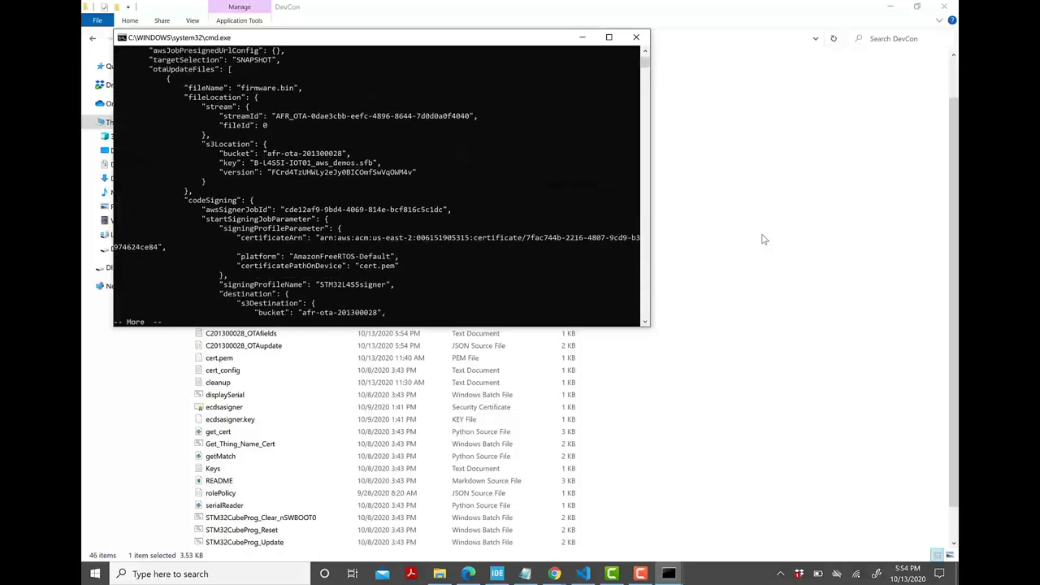
key(Return)
key(Return)
key(Return)
key(Return)
key(Return)
key(Return)
key(Return)
key(Return)
key(Return)
key(Return)
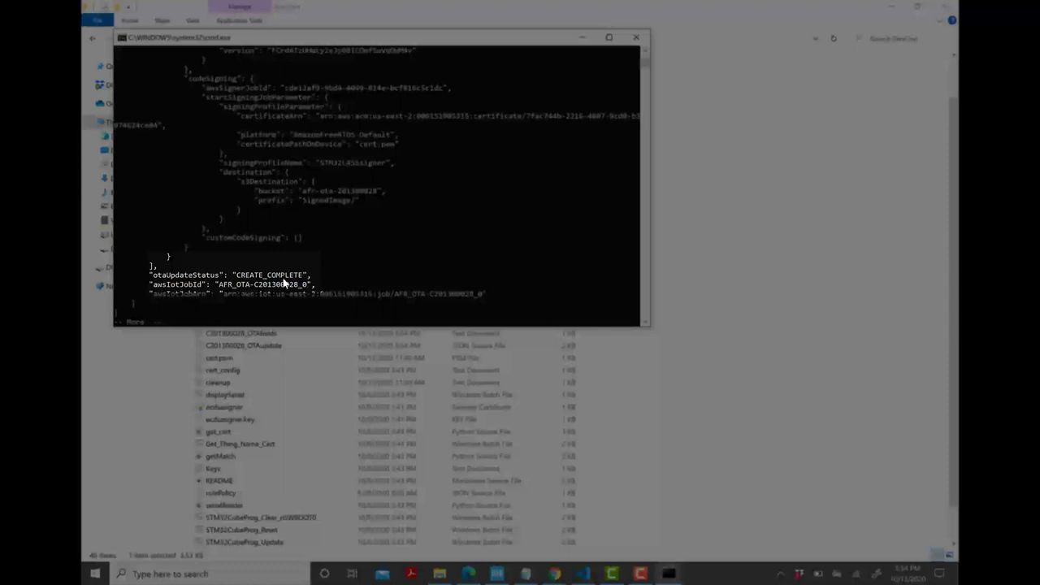
key(space)
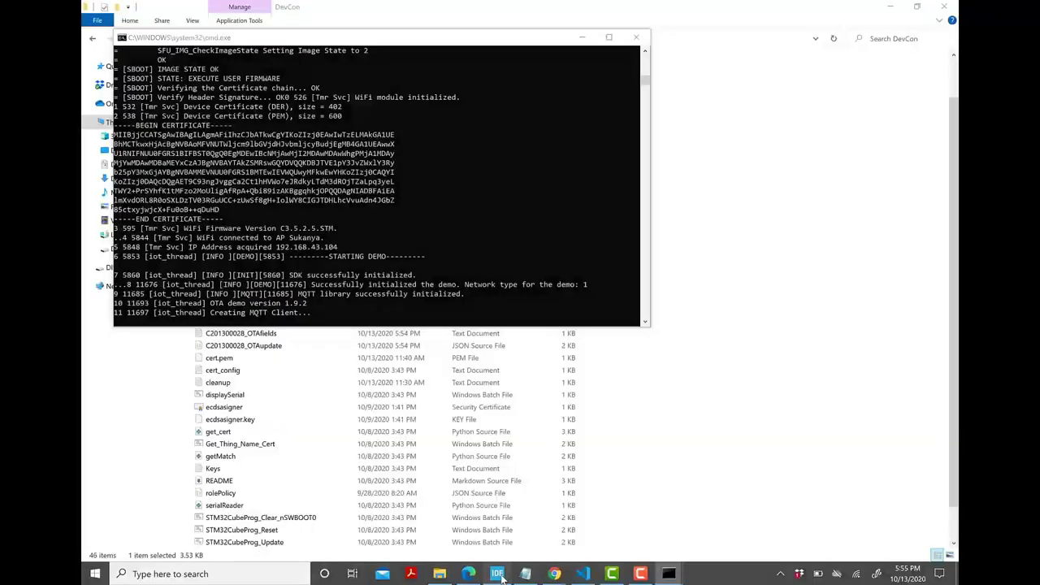
Step: Check the version defines in aws_application_version.h in STM32CubeIDE, and open the AFR_OTA-C201300028_0 job in the AWS IoT console
click(499, 572)
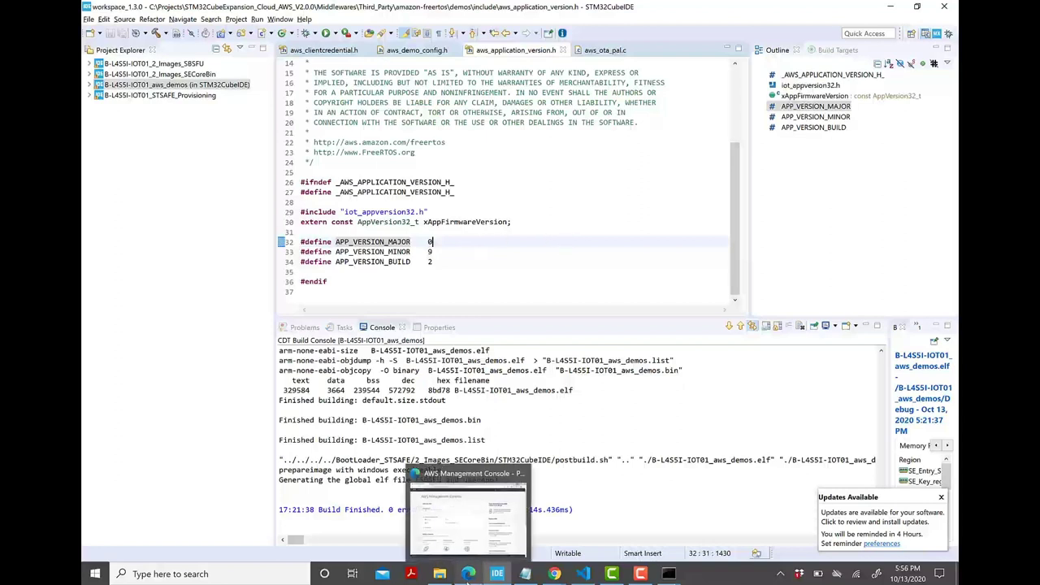
click(468, 574)
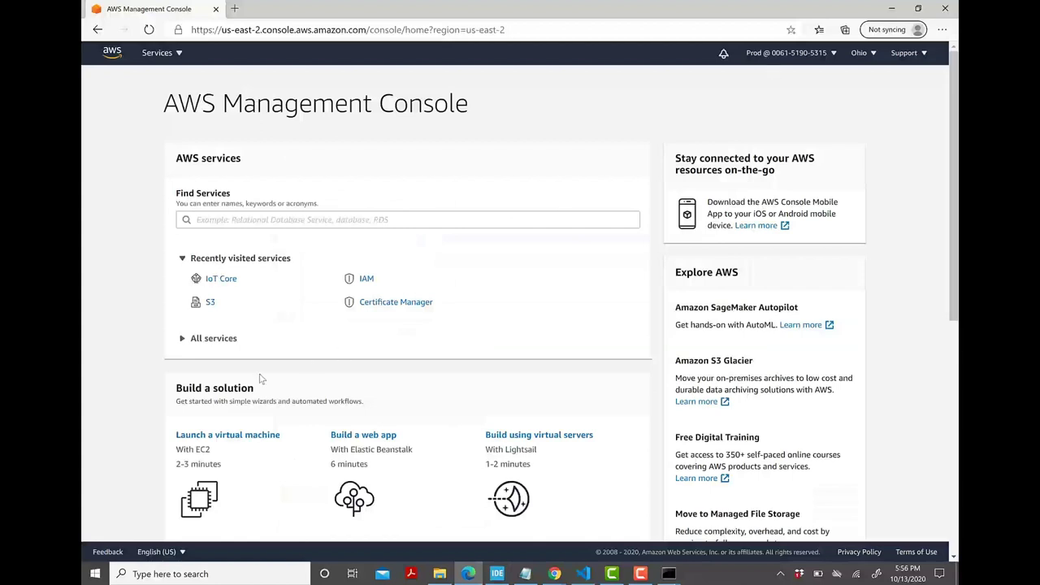
click(218, 281)
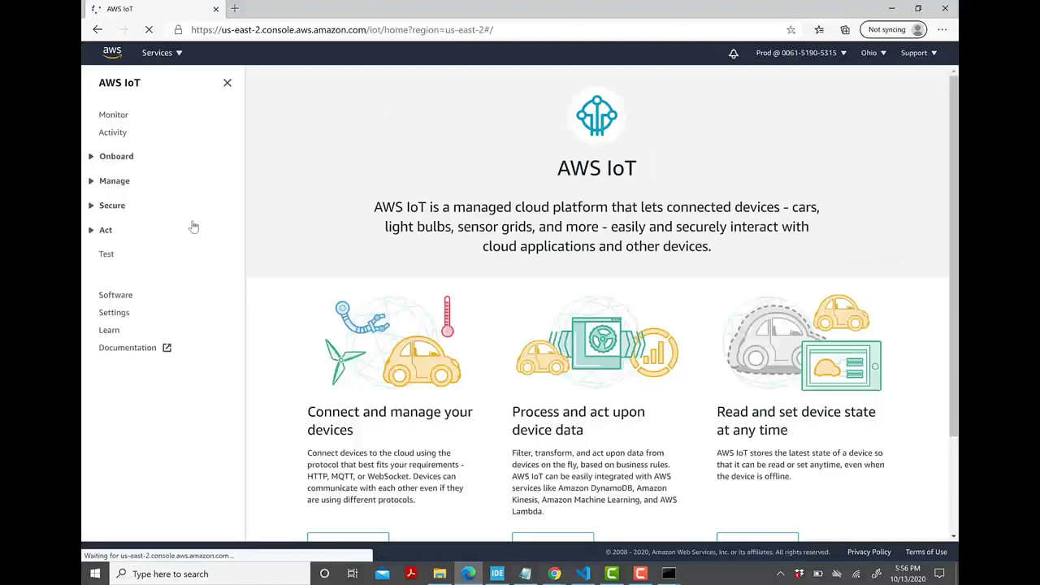
click(120, 184)
click(106, 271)
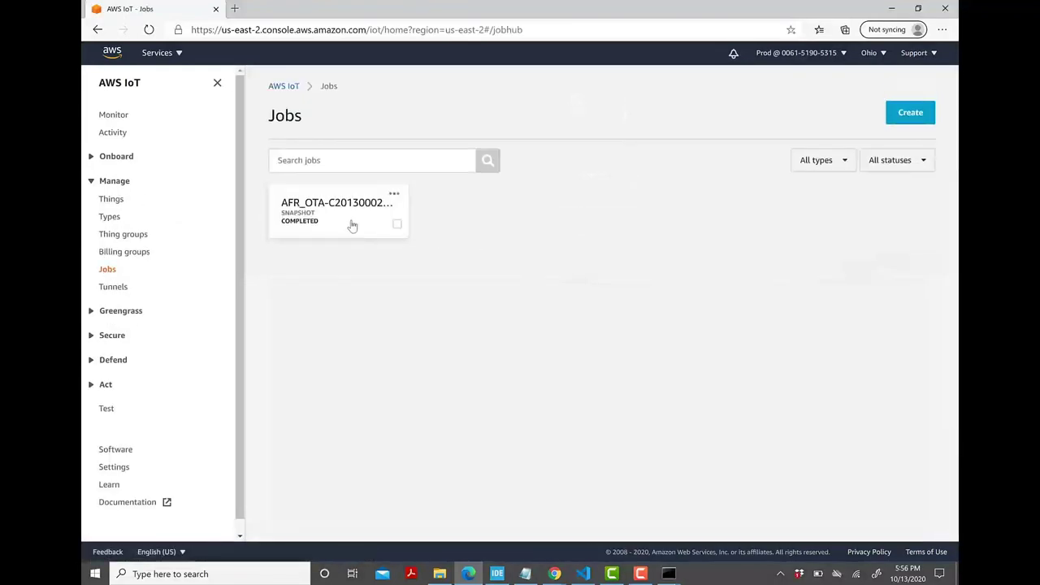
click(351, 225)
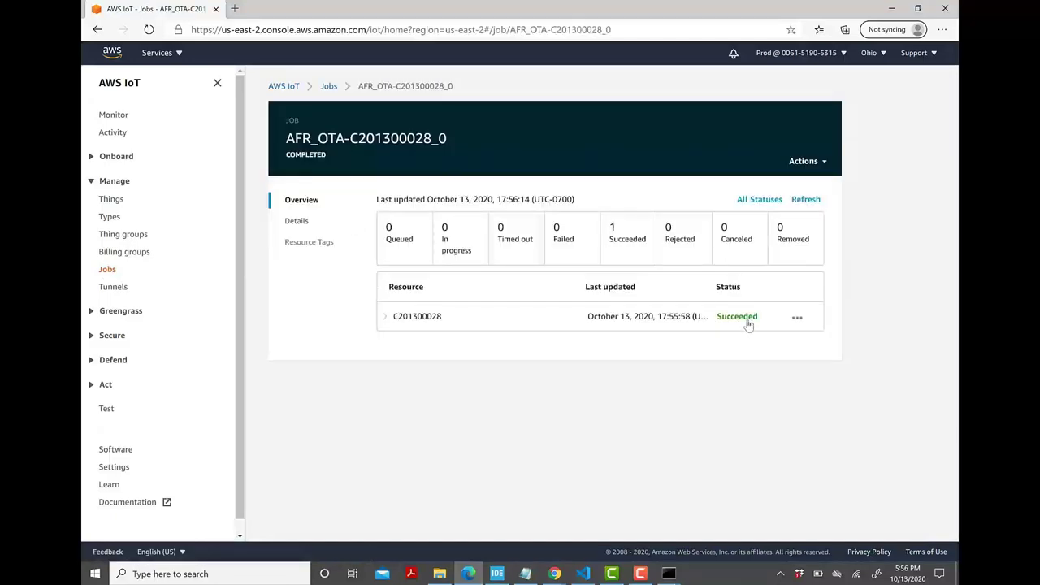
Step: Locate the 5_C201300028_OTAOutput, C201300028_OTAfields and C201300028_OTAupdate files in the DevCon folder, and return to the AWS IoT job
click(440, 574)
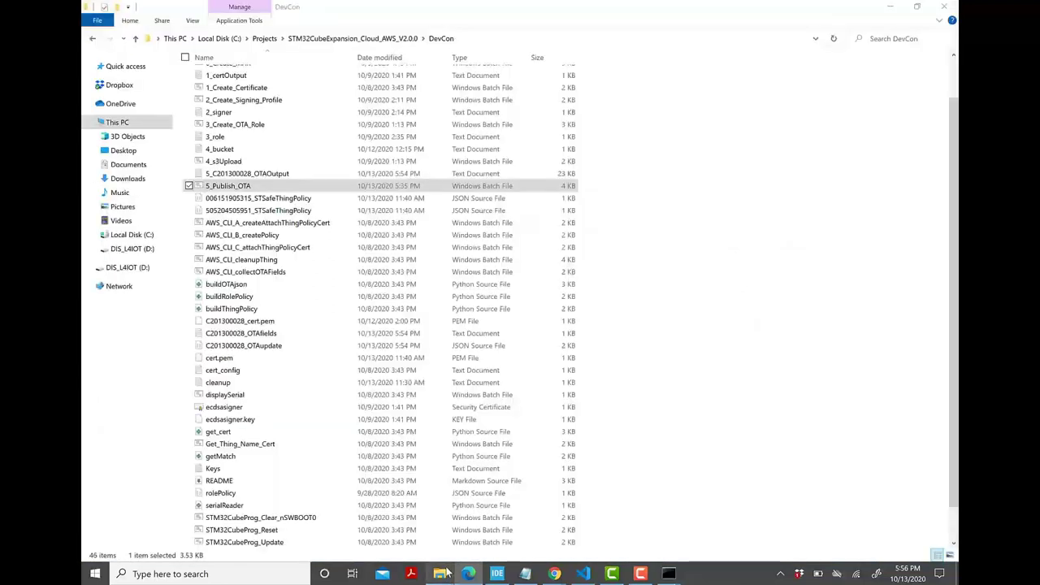
click(312, 176)
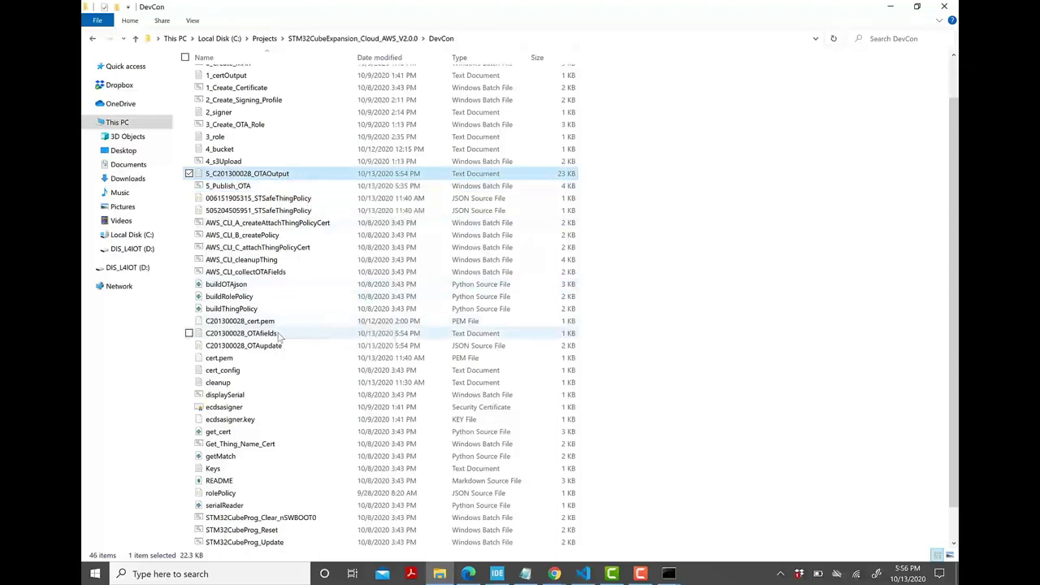
click(304, 337)
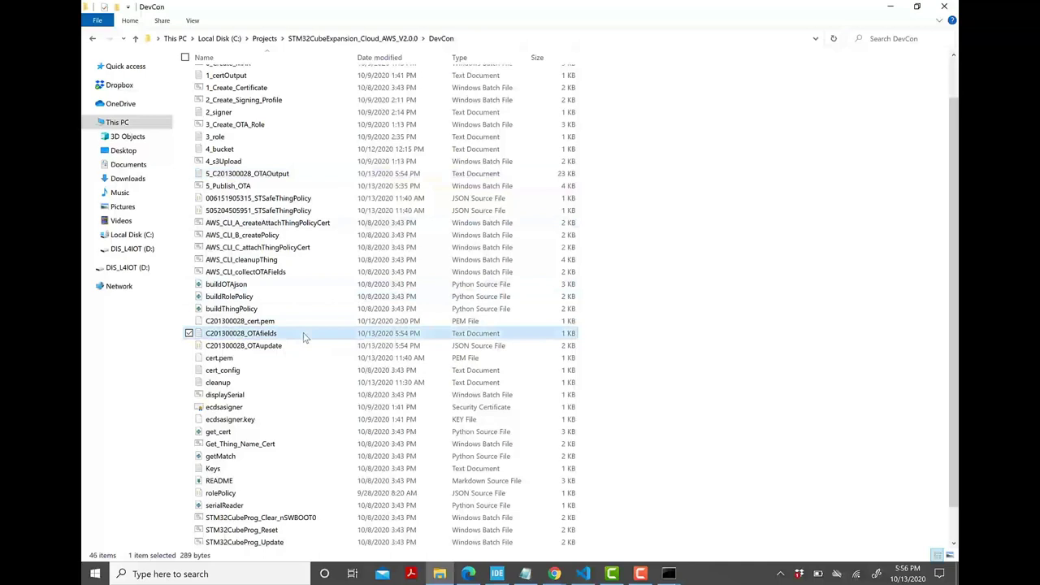
click(296, 348)
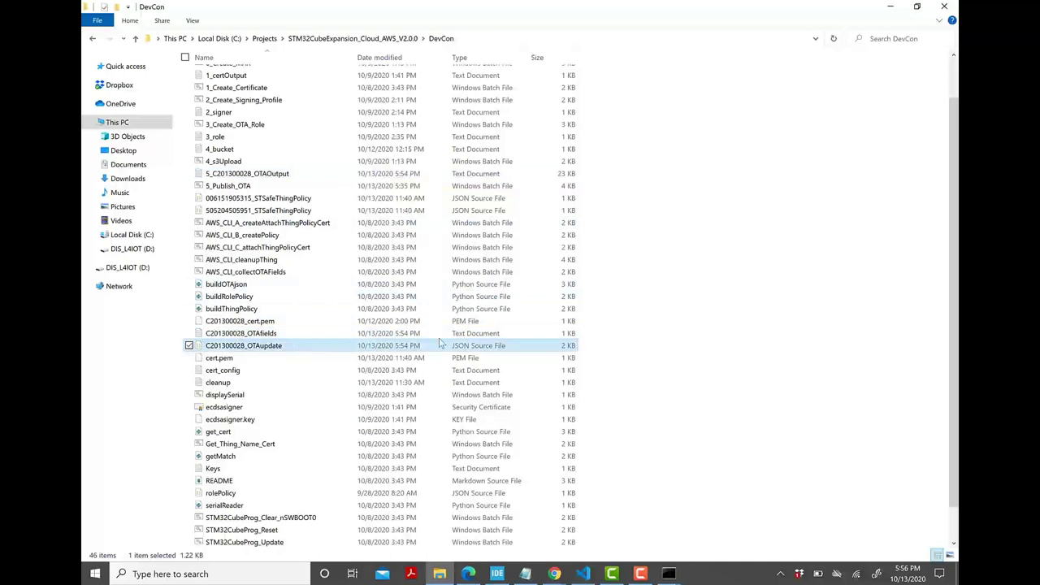
click(890, 6)
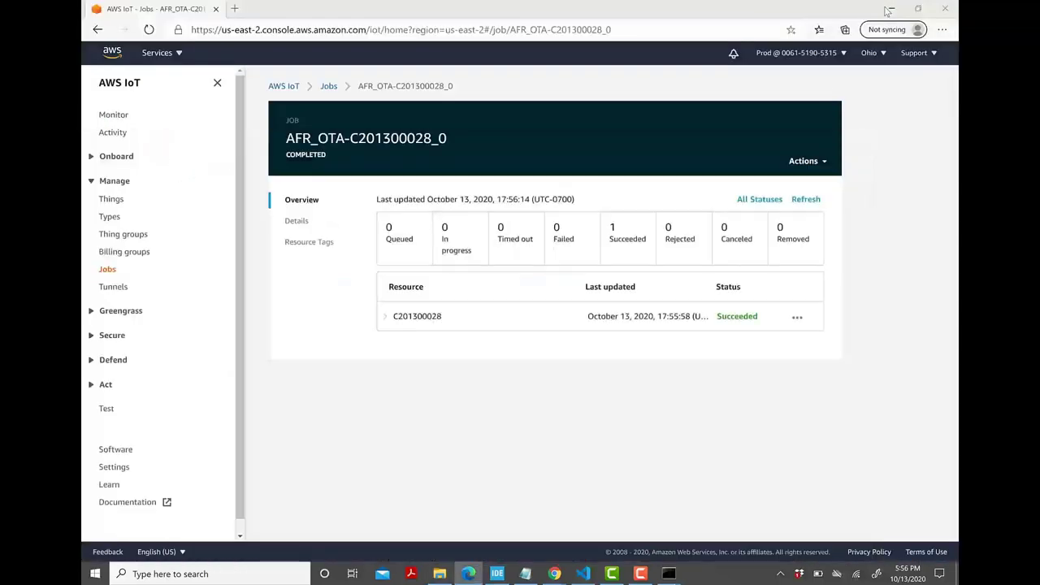